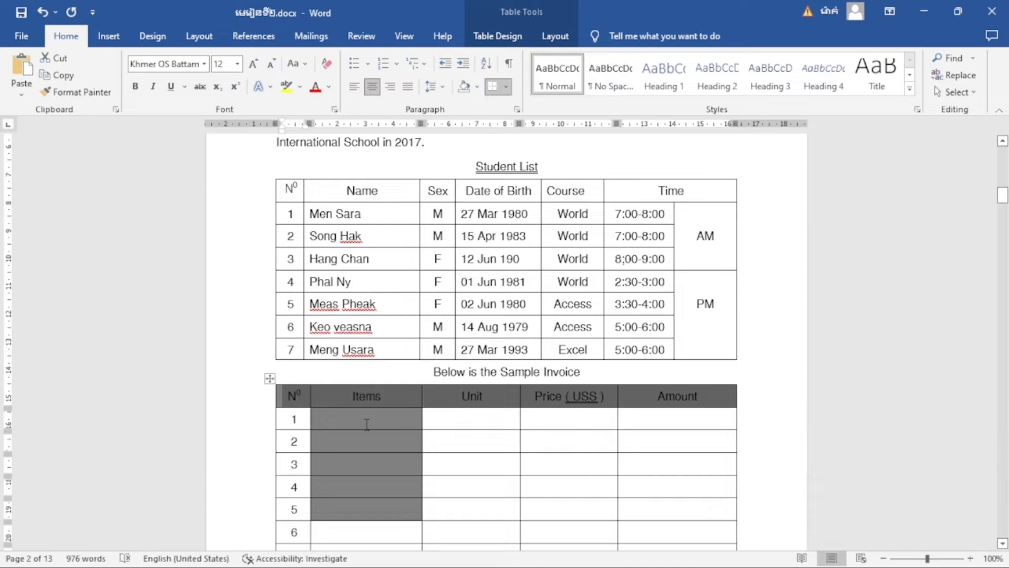
Examine the student list and sample invoice tables and the surrounding text of the Creating Table lesson.
left_click_drag(367, 420, 368, 500)
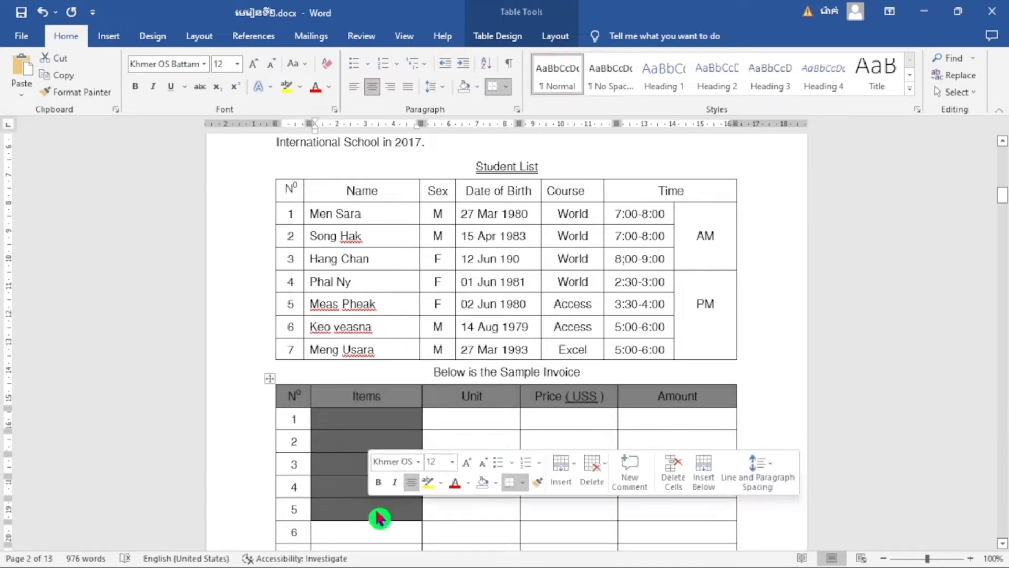
left_click_drag(405, 431, 405, 427)
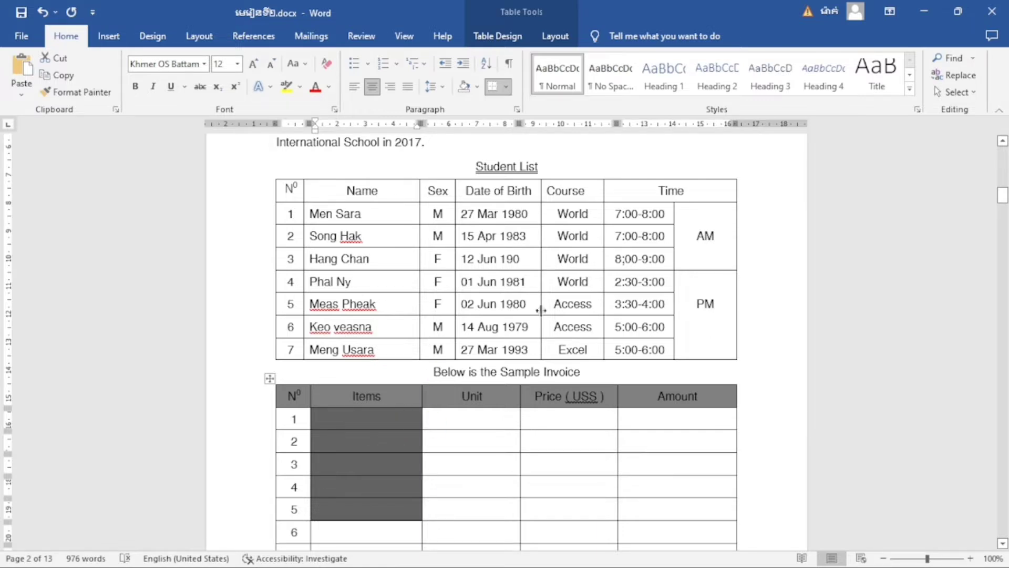
scroll(517, 356, "down", 4)
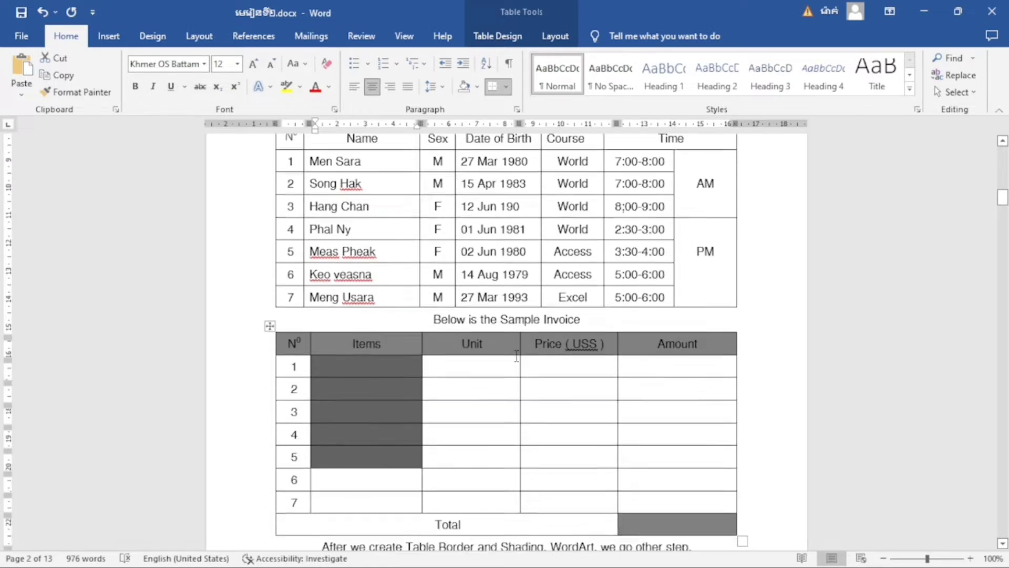
scroll(516, 356, "up", 8)
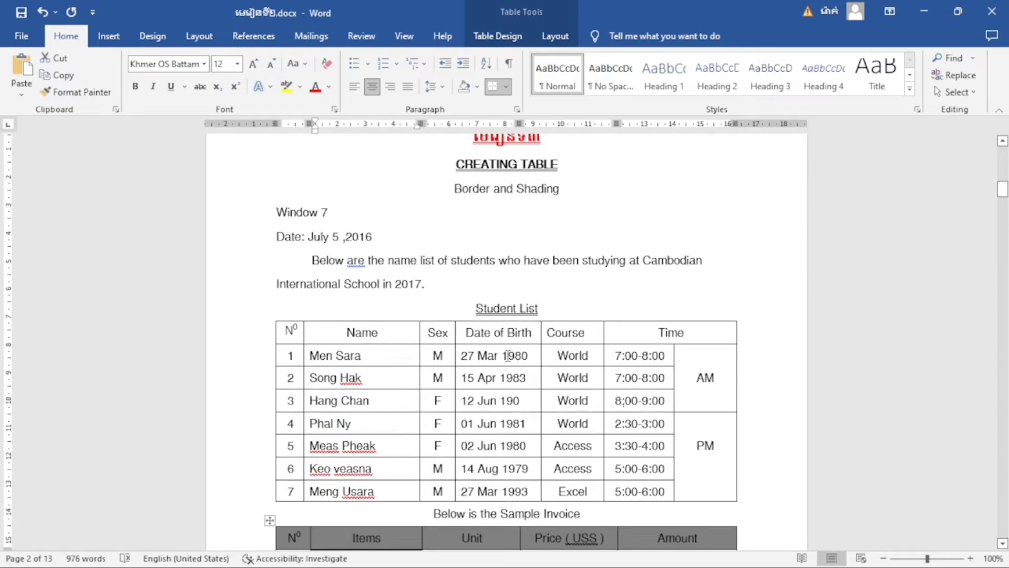
scroll(508, 356, "up", 2)
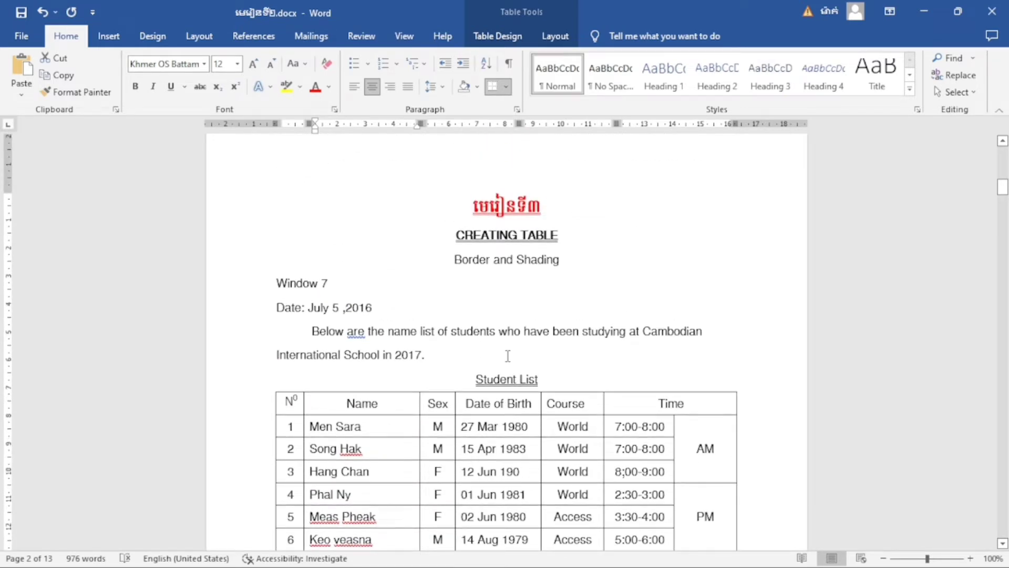
scroll(508, 356, "down", 2)
scroll(508, 356, "up", 8)
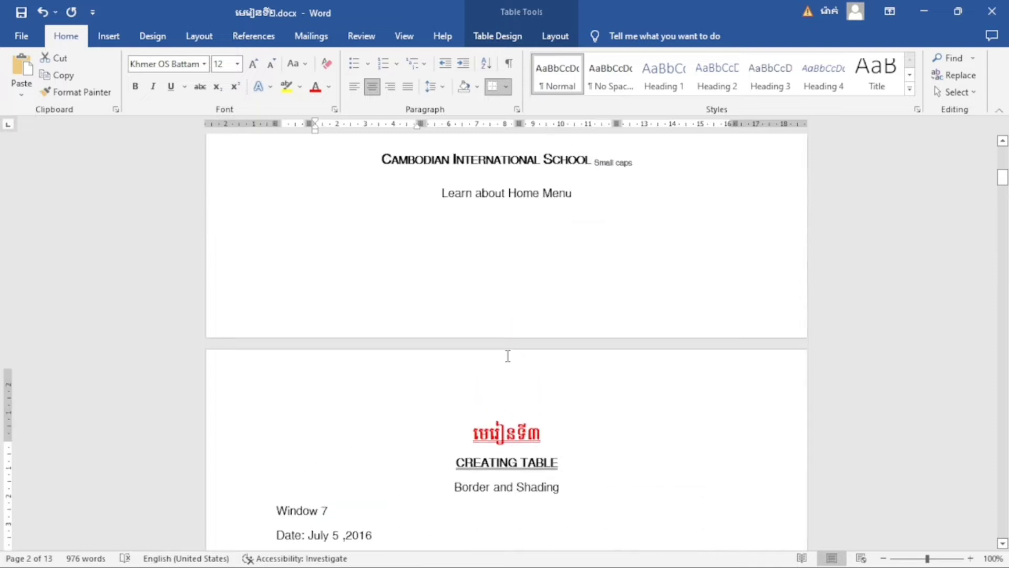
scroll(508, 356, "down", 4)
scroll(507, 356, "down", 2)
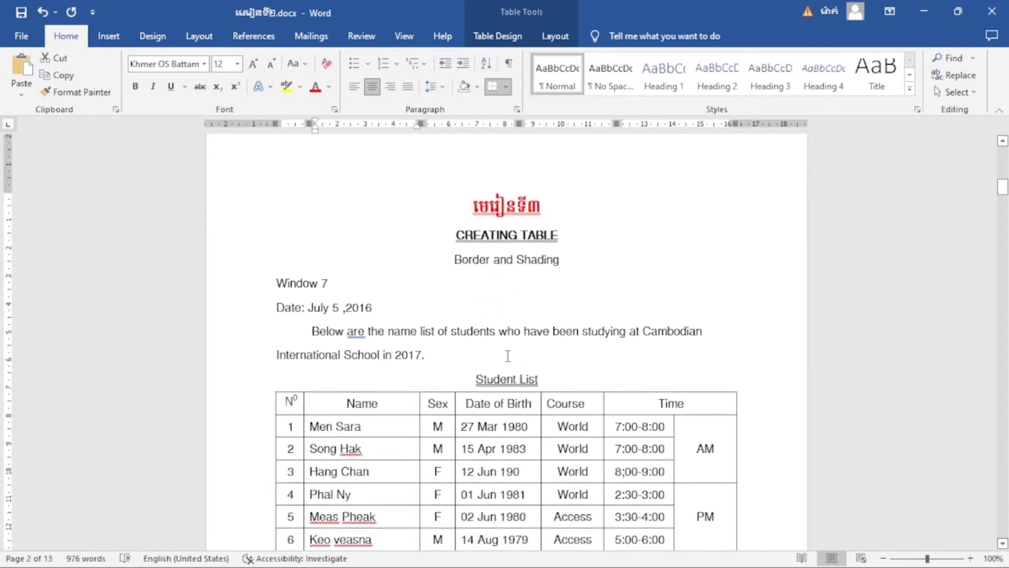
scroll(459, 360, "down", 2)
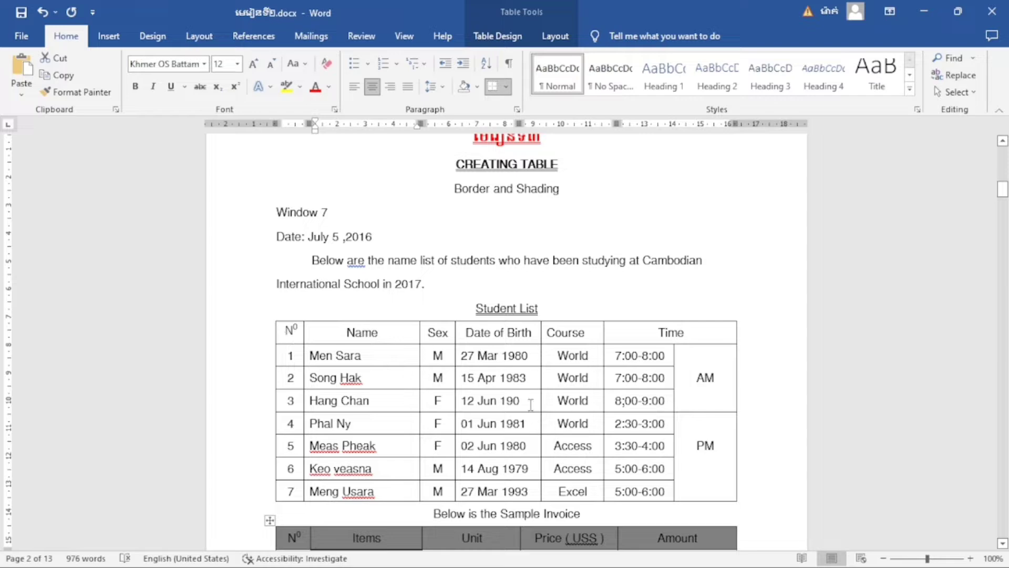
Delete the Student List heading, both tables and the remaining text below the introductory paragraph.
scroll(550, 317, "down", 3)
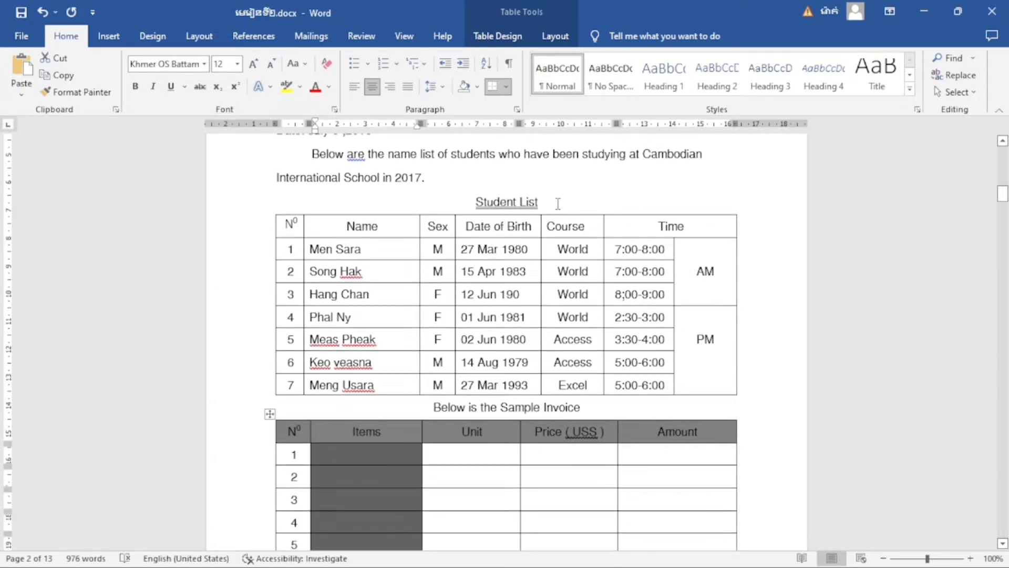
left_click_drag(558, 203, 735, 489)
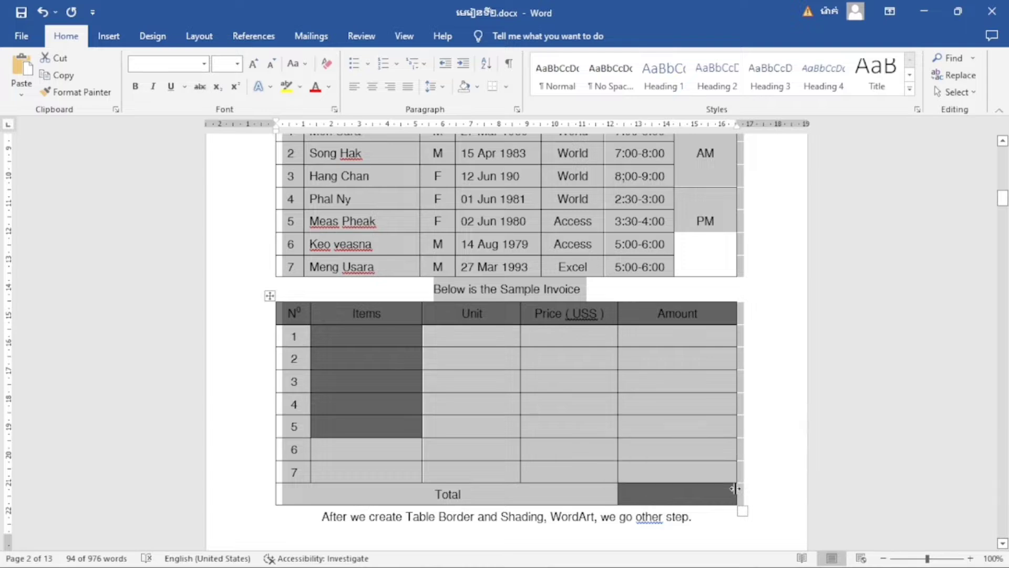
key("Delete")
scroll(718, 491, "up", 3)
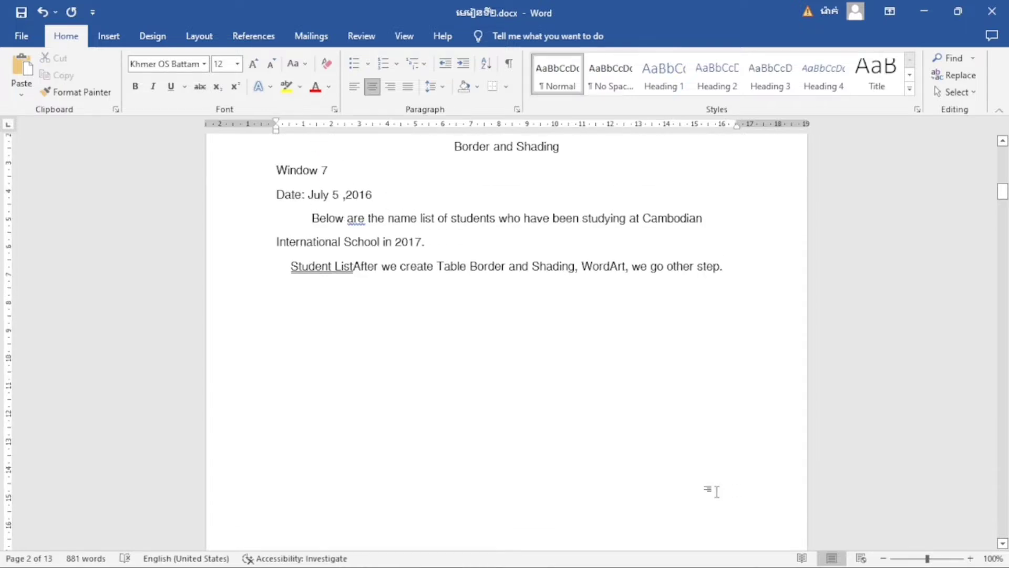
key("Return")
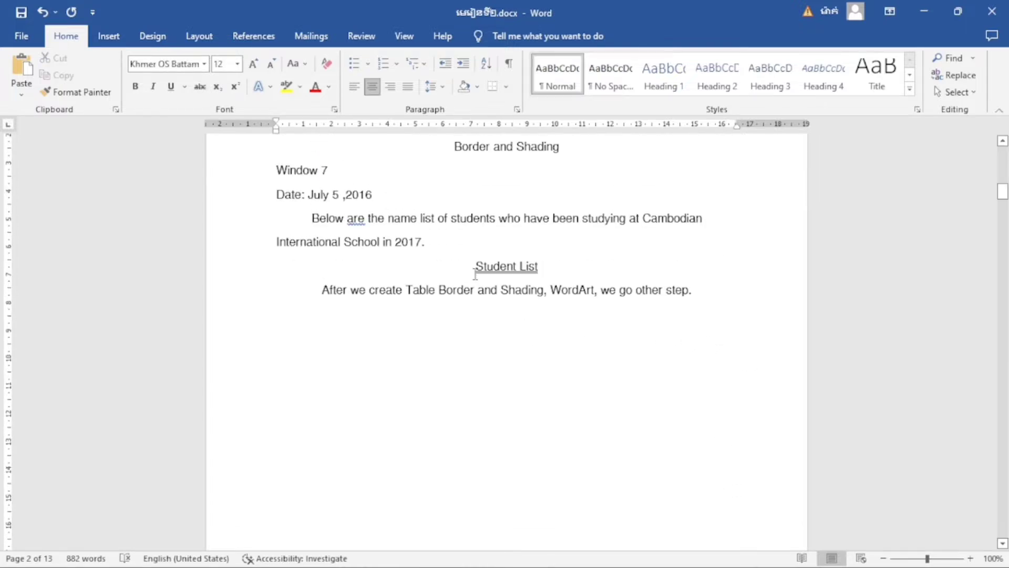
left_click_drag(474, 266, 714, 342)
key("Delete")
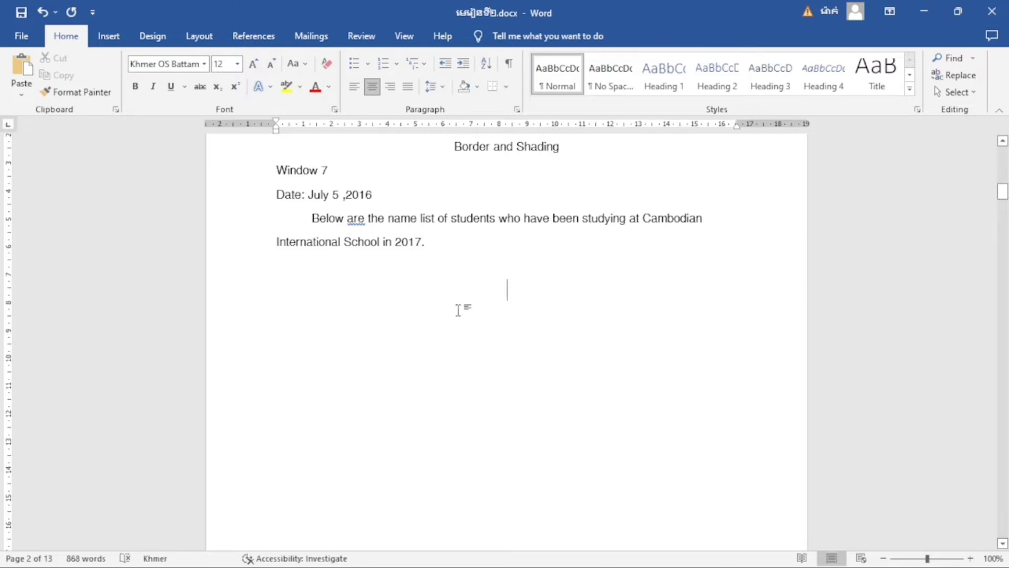
Insert a table of 3 columns and 6 rows below the introductory paragraph, using the table size grid.
scroll(458, 311, "up", 4)
scroll(414, 339, "down", 1)
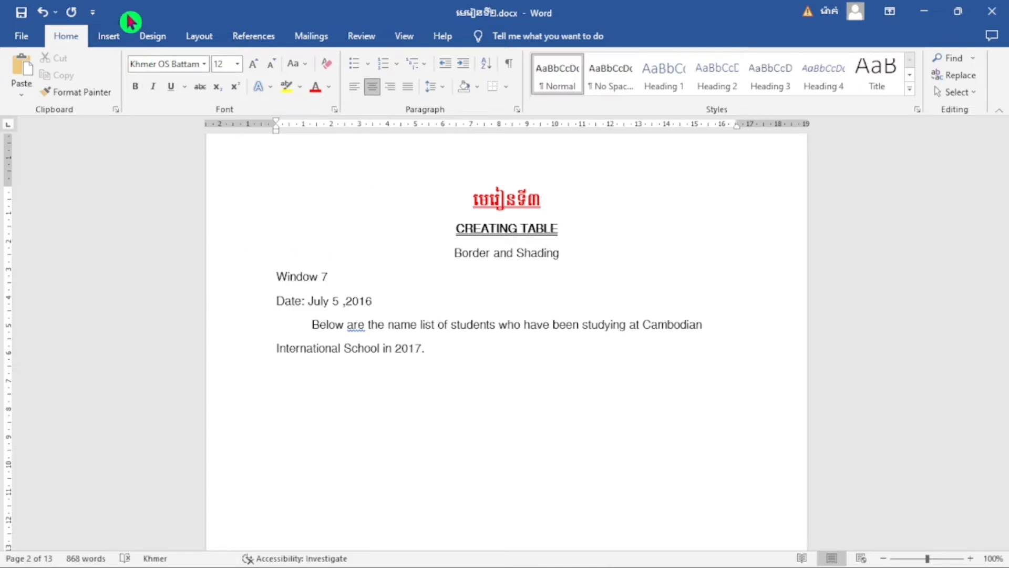
left_click(111, 38)
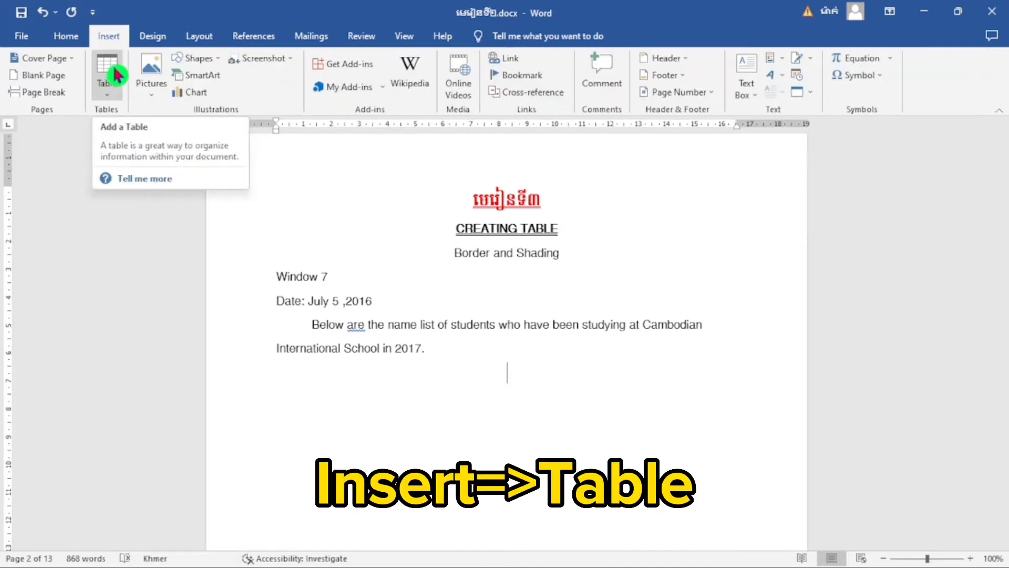
left_click(113, 103)
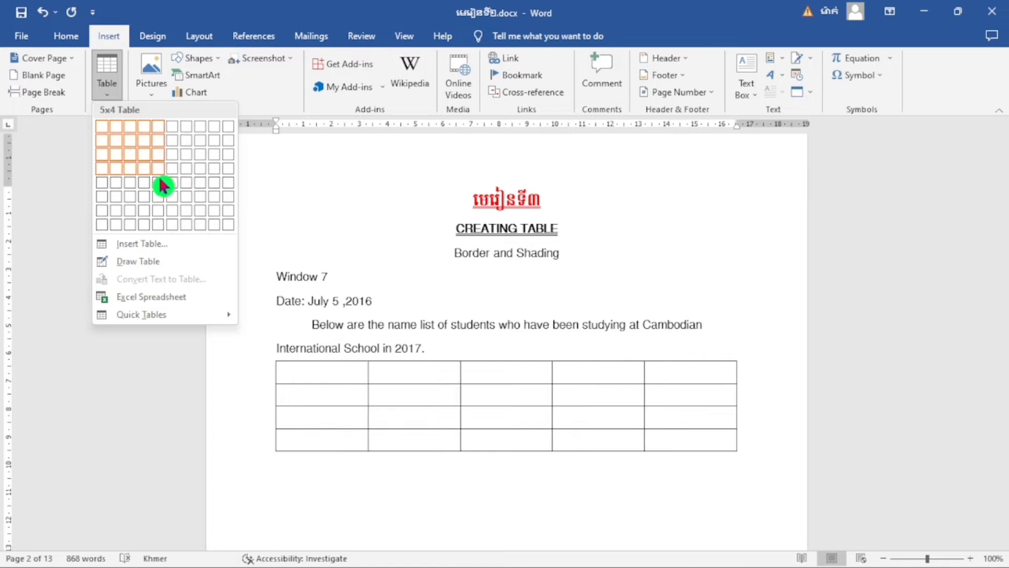
left_click(134, 202)
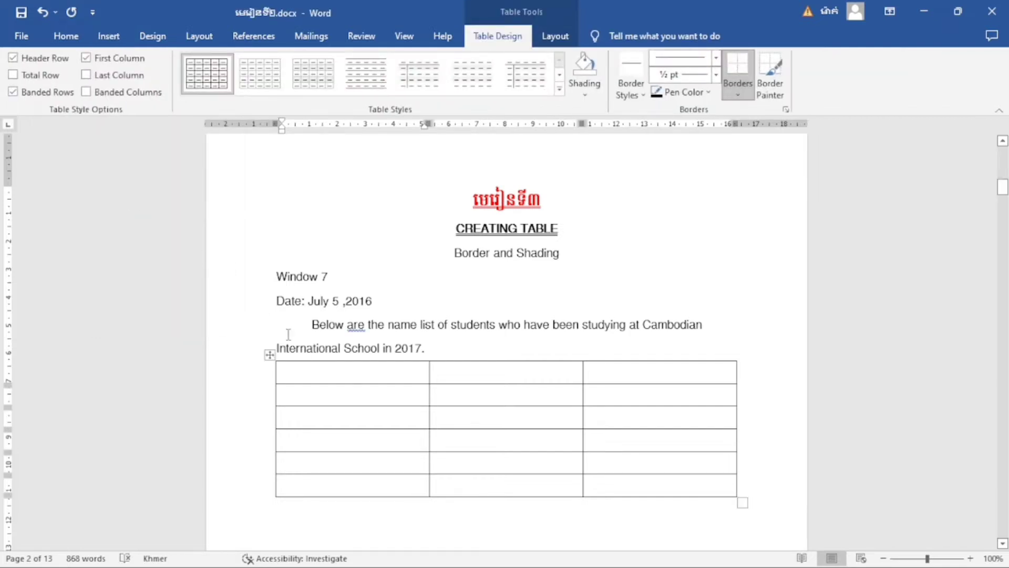
Insert a second table below the first by specifying 3 columns and 6 rows with fixed column width.
scroll(375, 330, "down", 3)
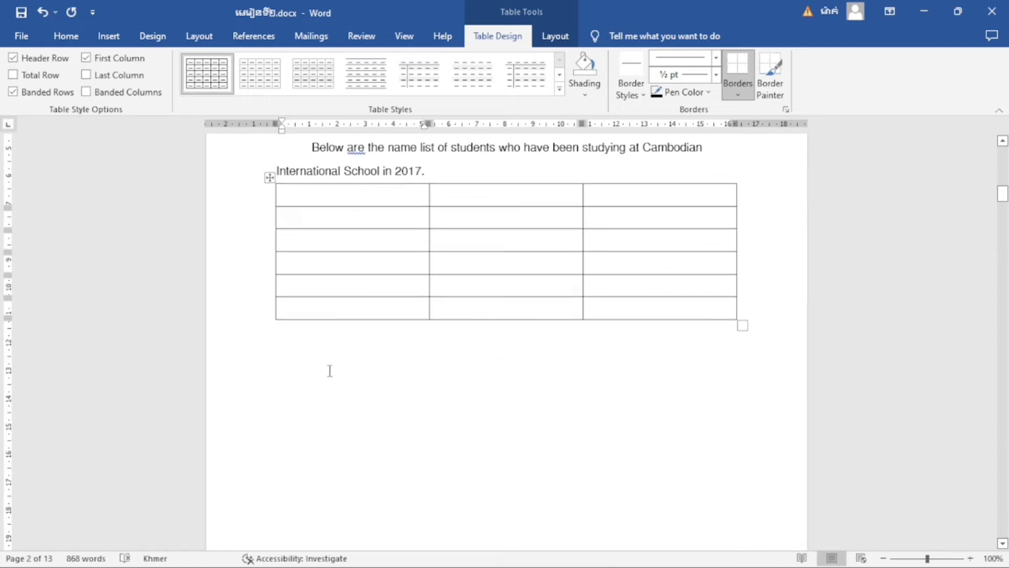
left_click(324, 378)
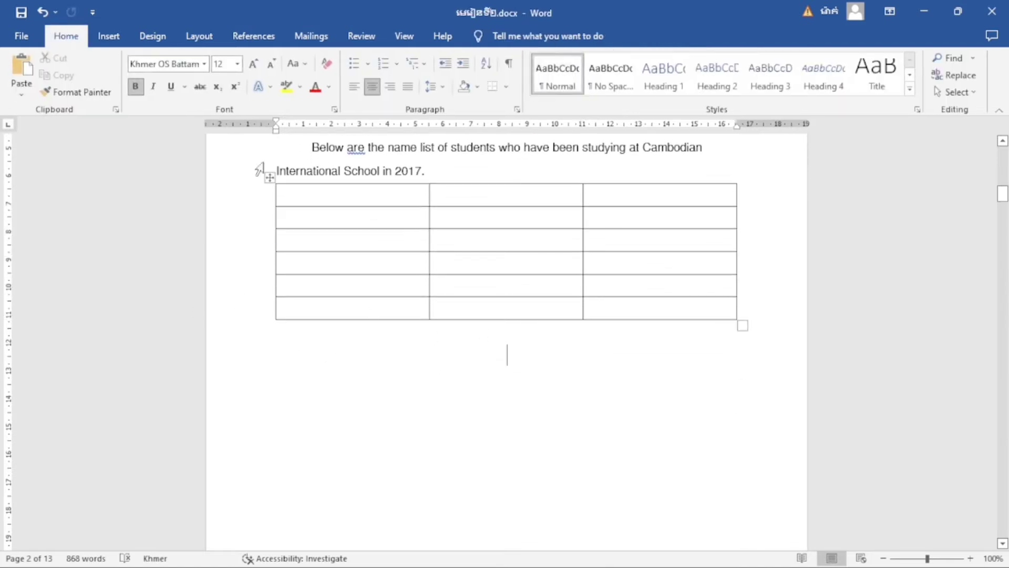
left_click(118, 41)
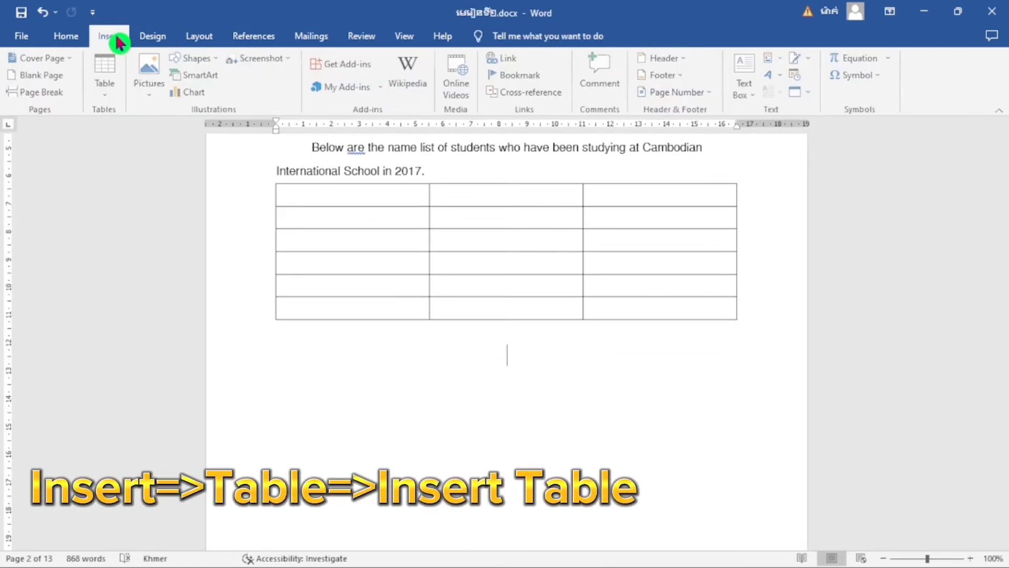
left_click(109, 90)
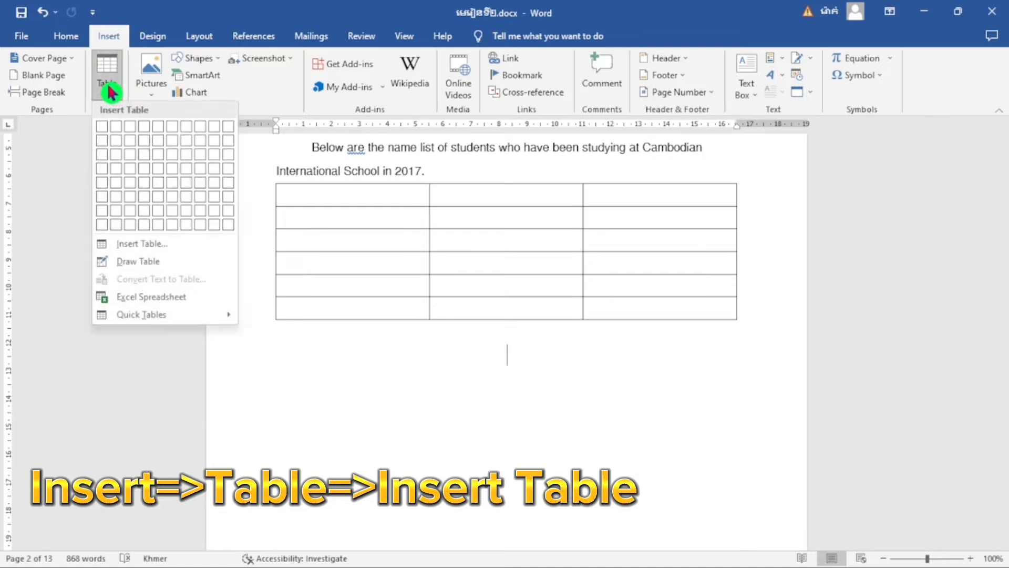
left_click(172, 250)
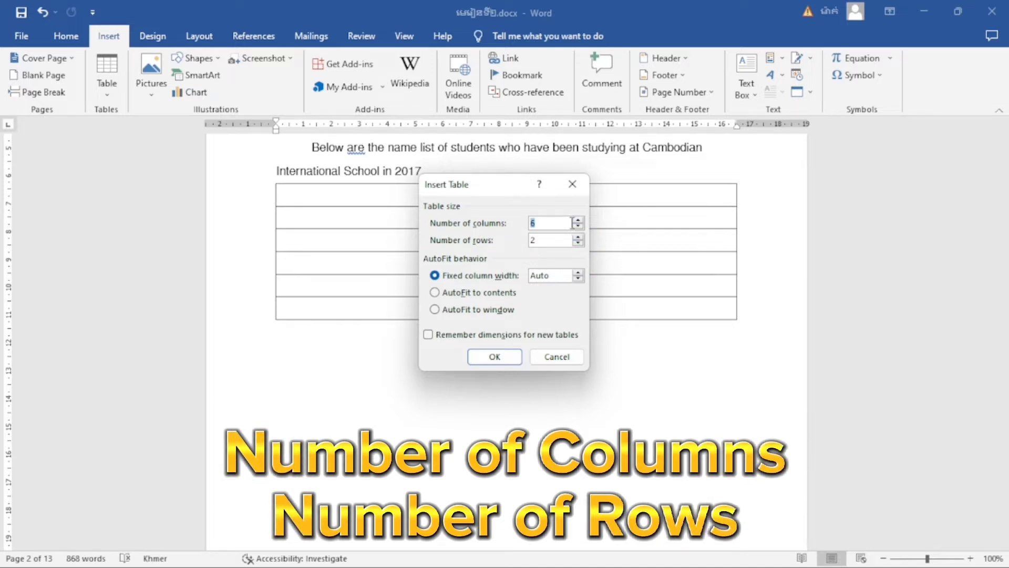
left_click(582, 238)
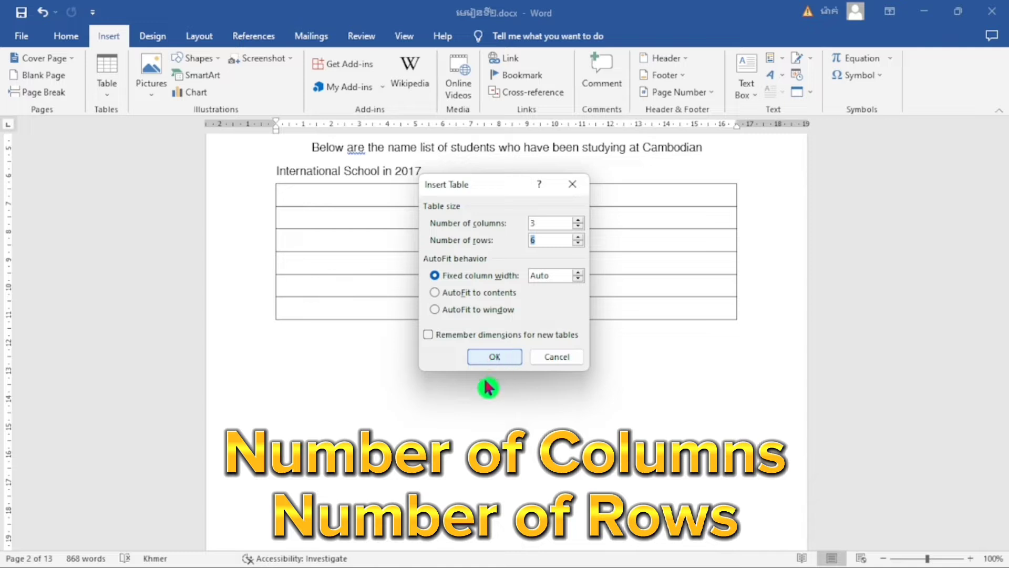
left_click(494, 357)
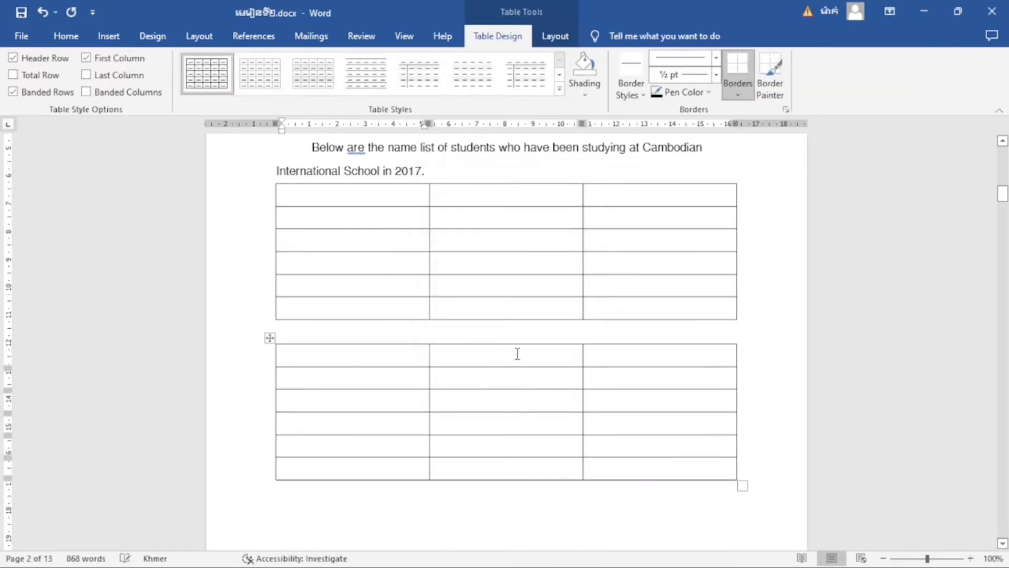
Shade all cells of the first table with the standard yellow color.
scroll(488, 398, "down", 4)
scroll(343, 226, "up", 3)
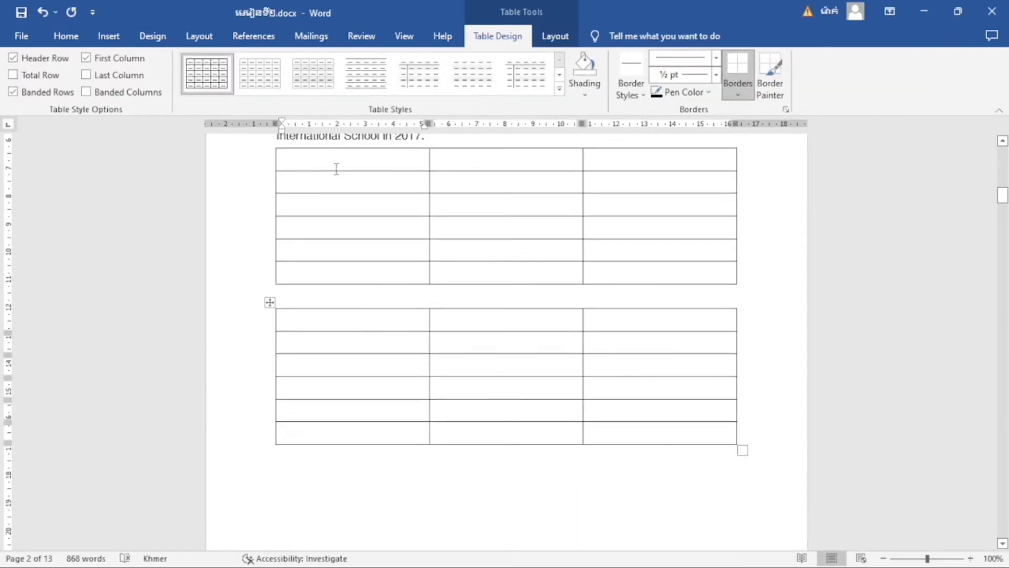
left_click_drag(336, 168, 688, 273)
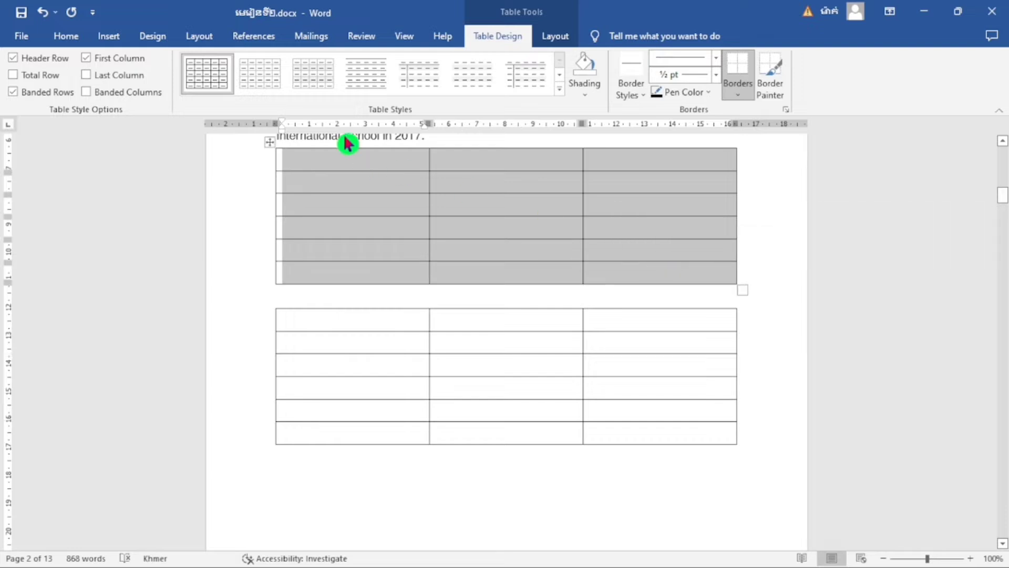
left_click(77, 42)
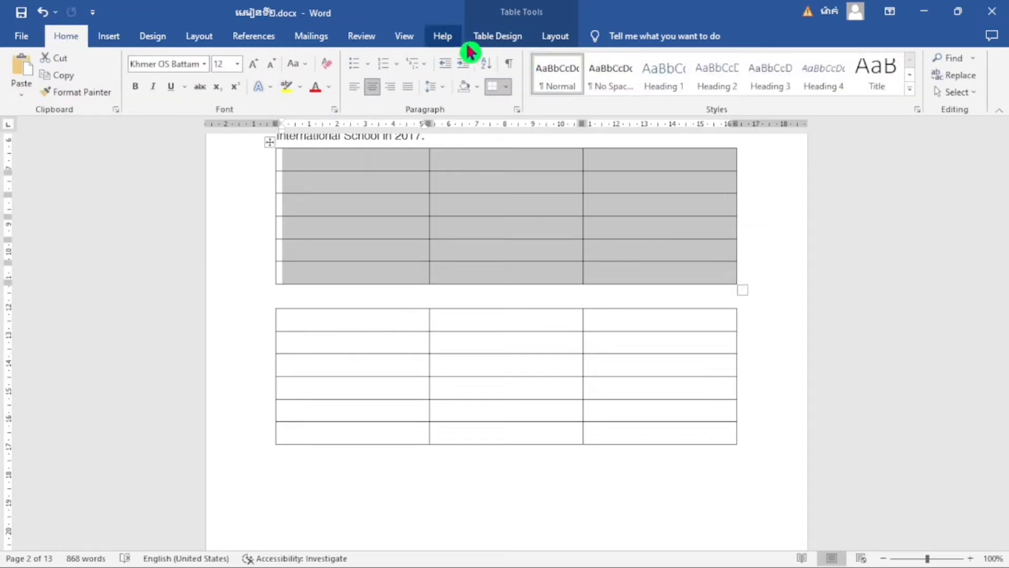
left_click(498, 38)
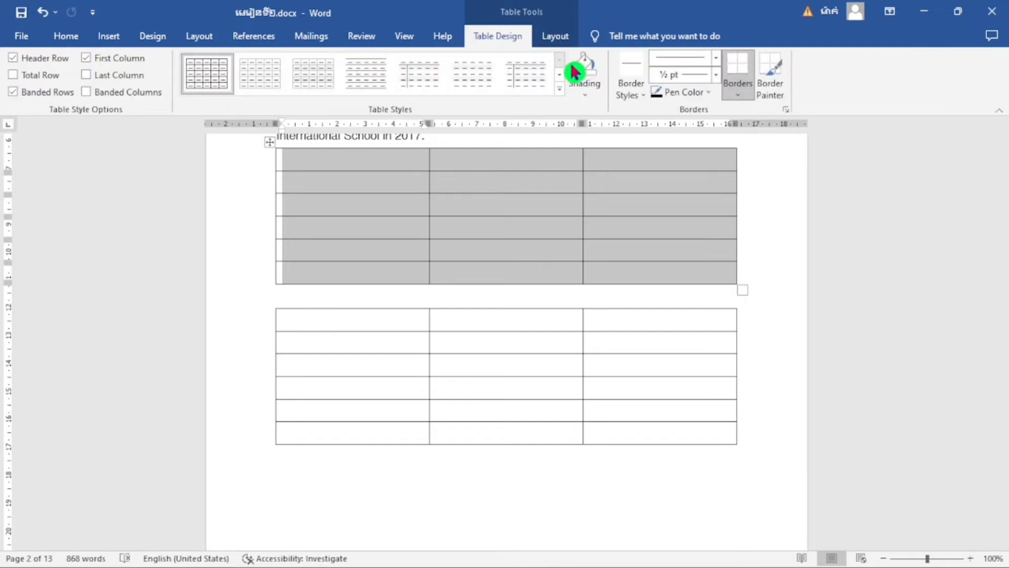
left_click(582, 91)
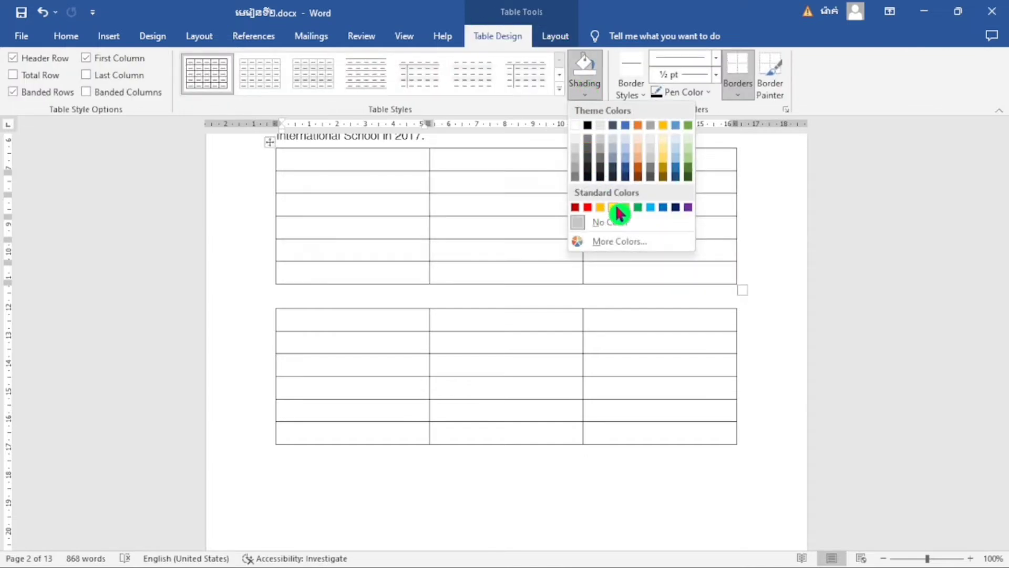
left_click(614, 208)
scroll(534, 343, "up", 2)
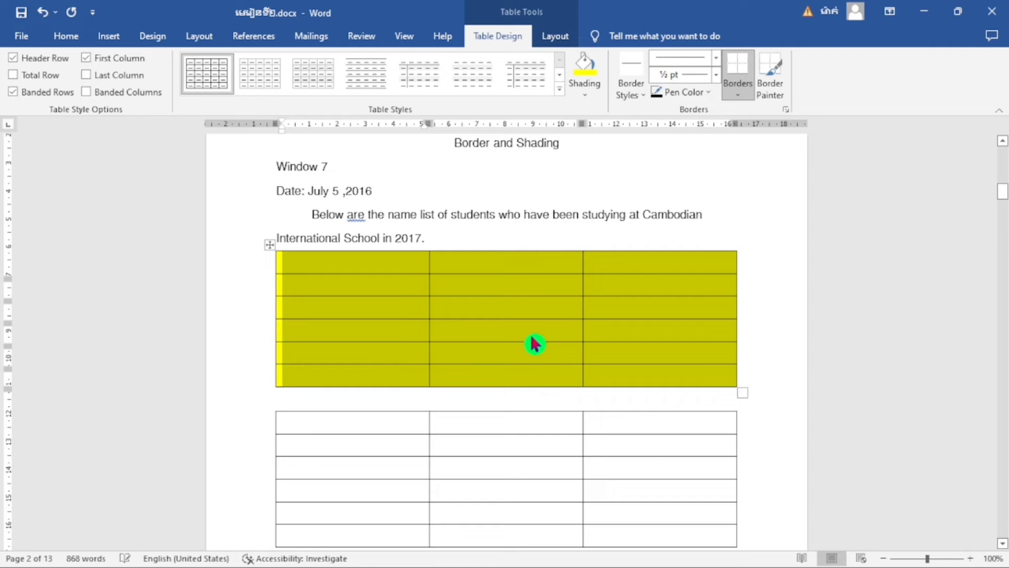
Shade all cells of the second table with the standard light green color.
left_click(440, 423)
scroll(408, 377, "down", 3)
mouse_move(399, 356)
left_mouse_down()
mouse_move(678, 418)
mouse_move(695, 456)
mouse_move(684, 466)
left_mouse_up()
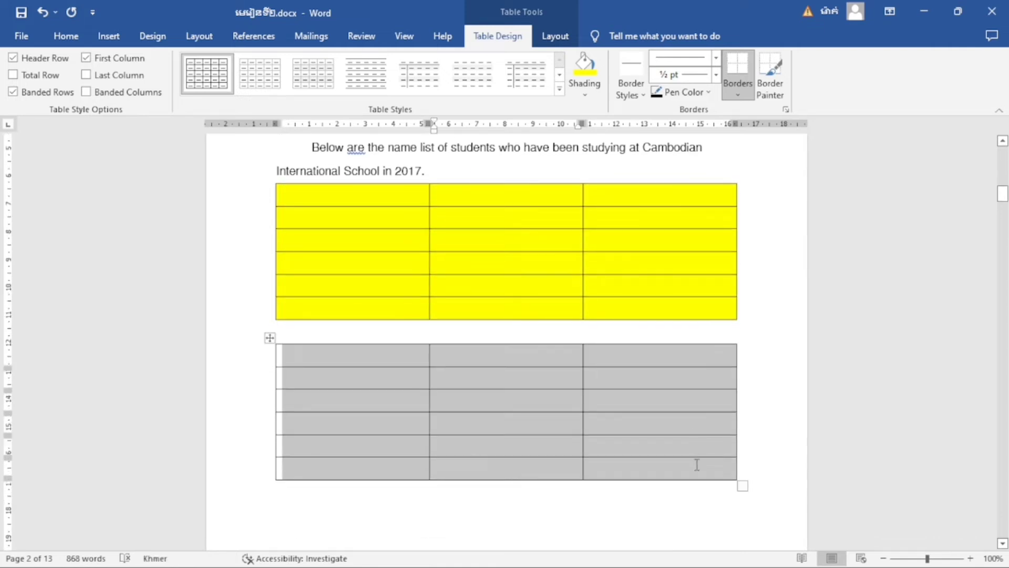
left_click(588, 92)
left_click(640, 213)
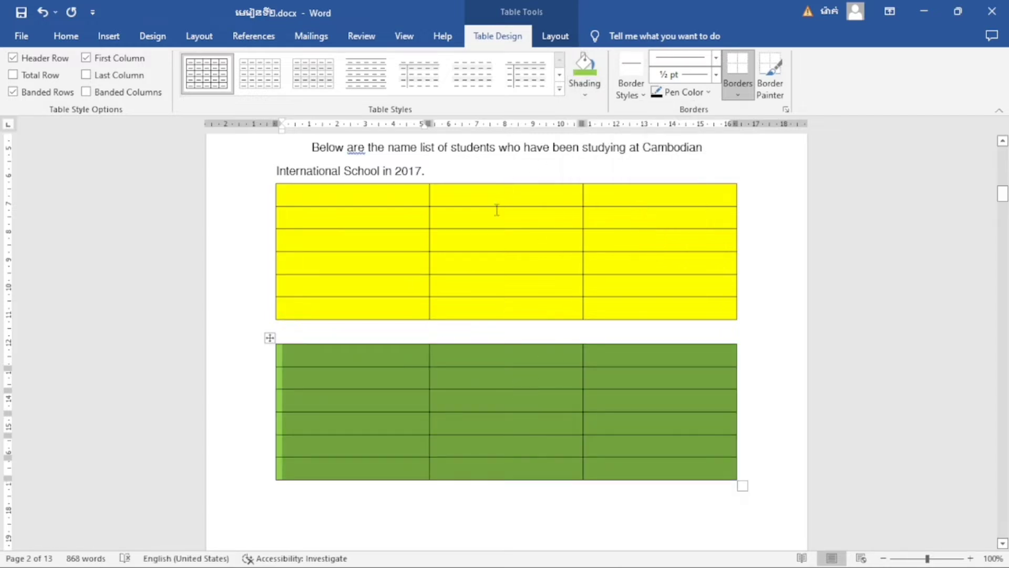
scroll(451, 284, "up", 1)
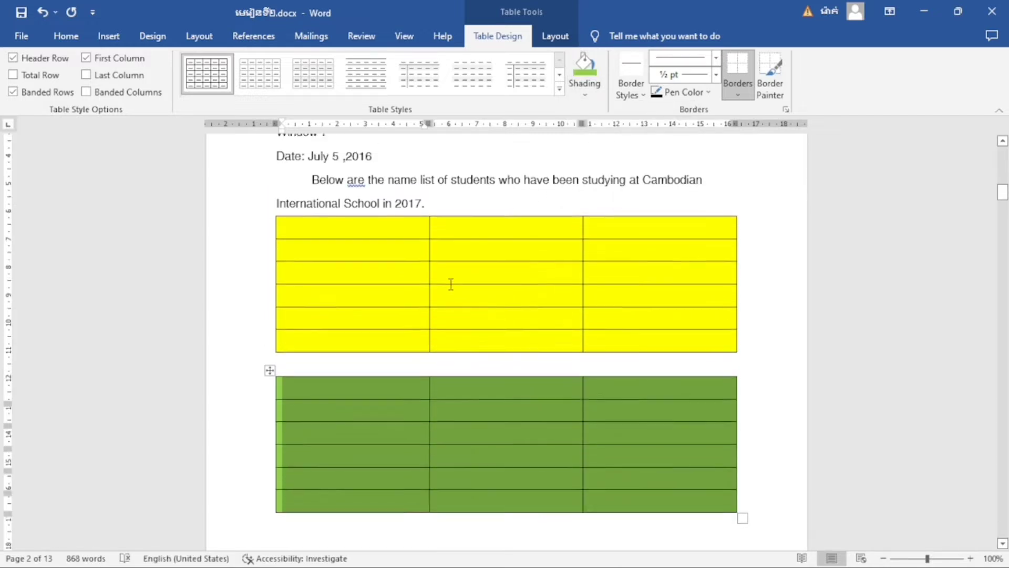
scroll(457, 289, "down", 3)
scroll(444, 284, "up", 4)
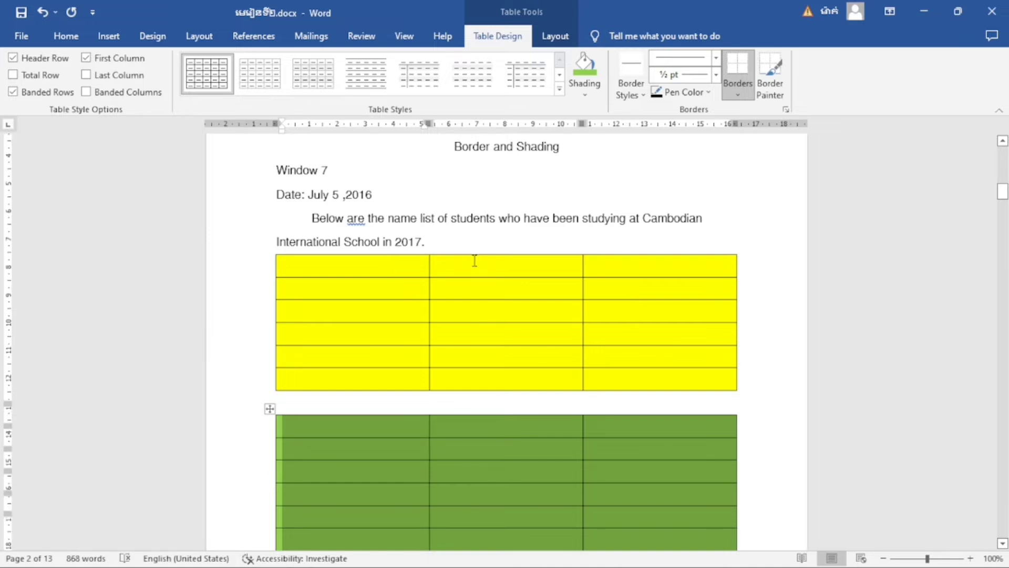
scroll(475, 266, "down", 2)
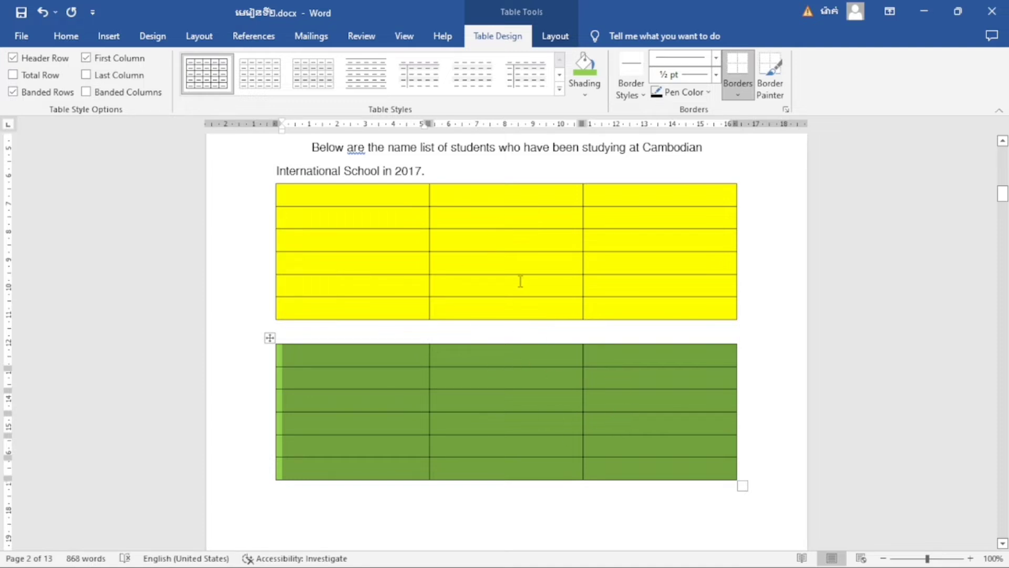
Insert a new column to the right of the last column in the yellow table.
left_click(639, 191)
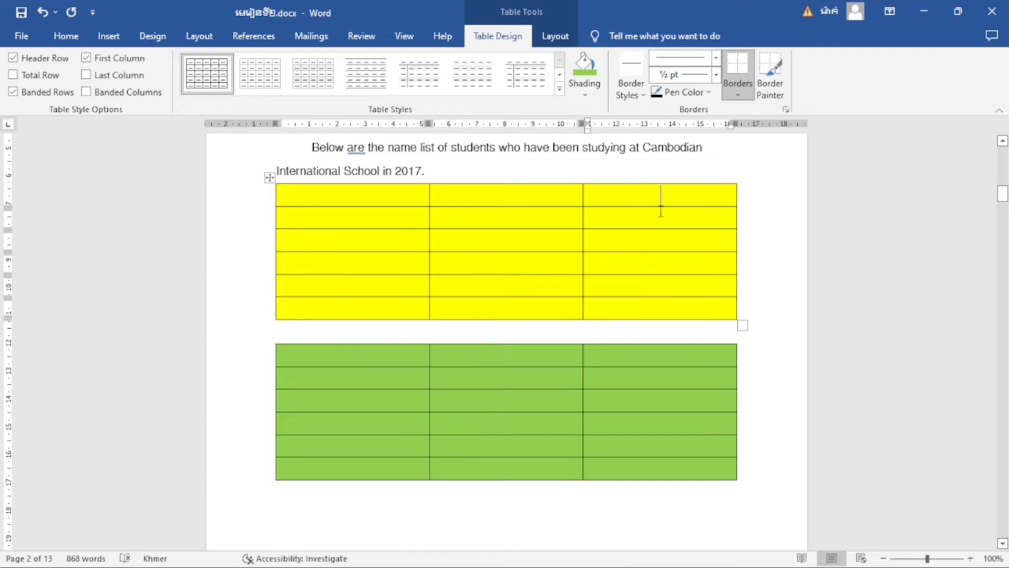
left_click_drag(670, 195, 678, 310)
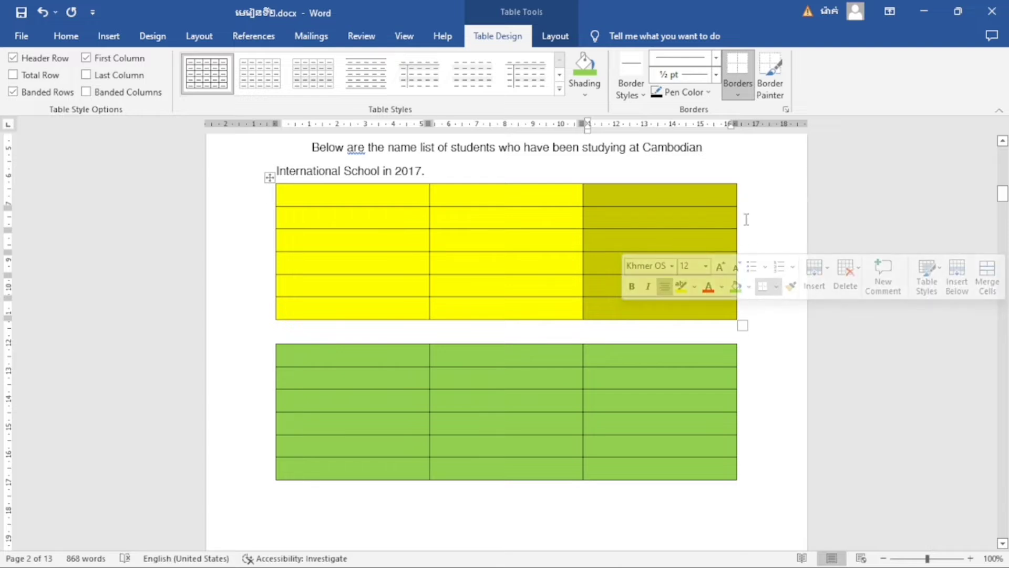
right_click(646, 231)
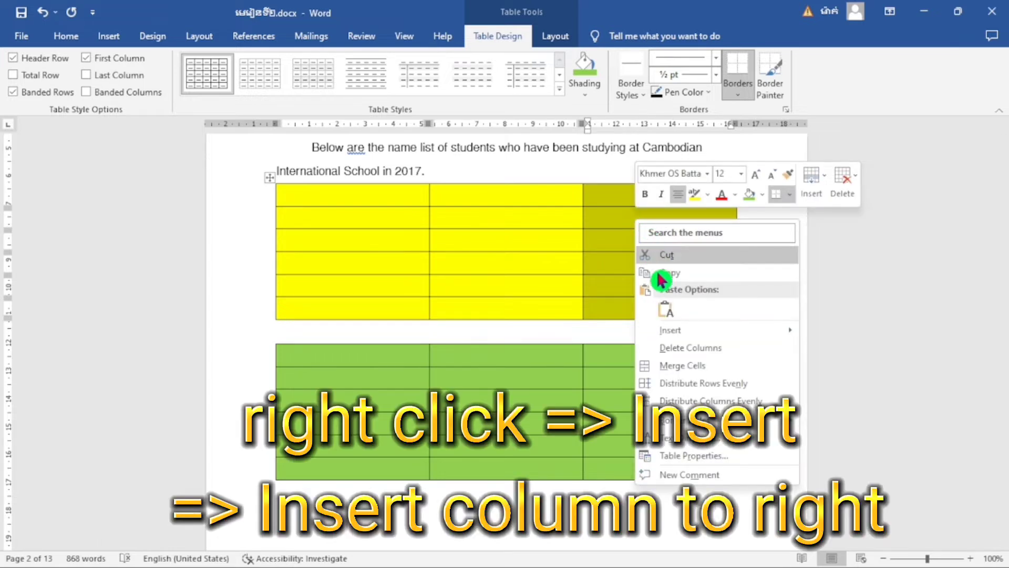
mouse_move(702, 335)
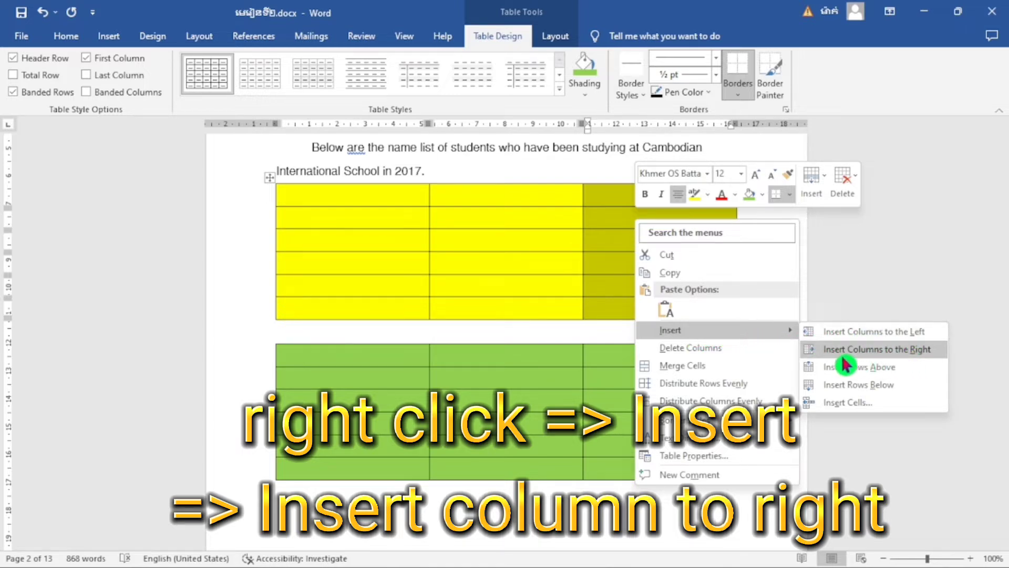
left_click(904, 354)
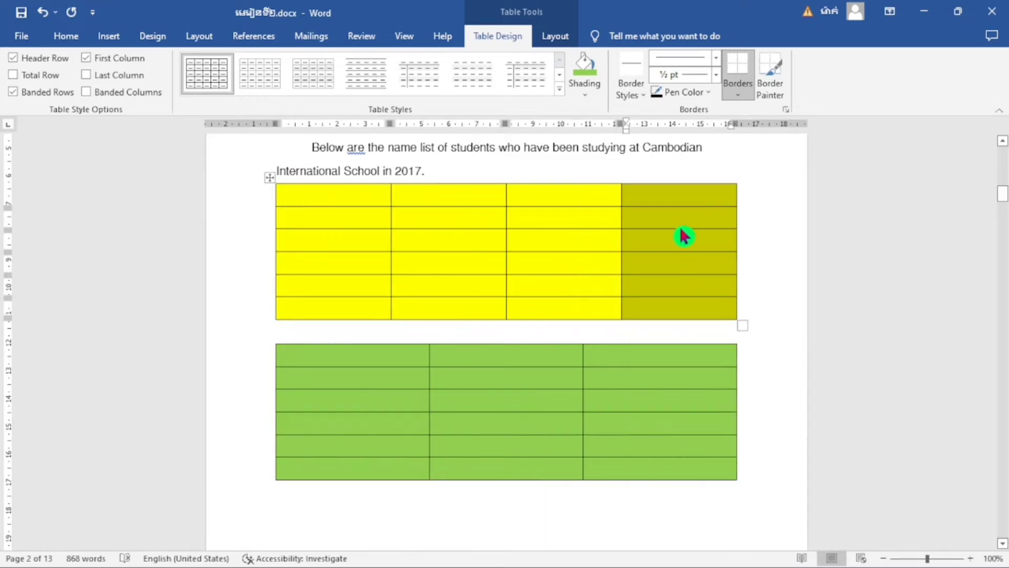
left_click(680, 223)
key("alt+shift")
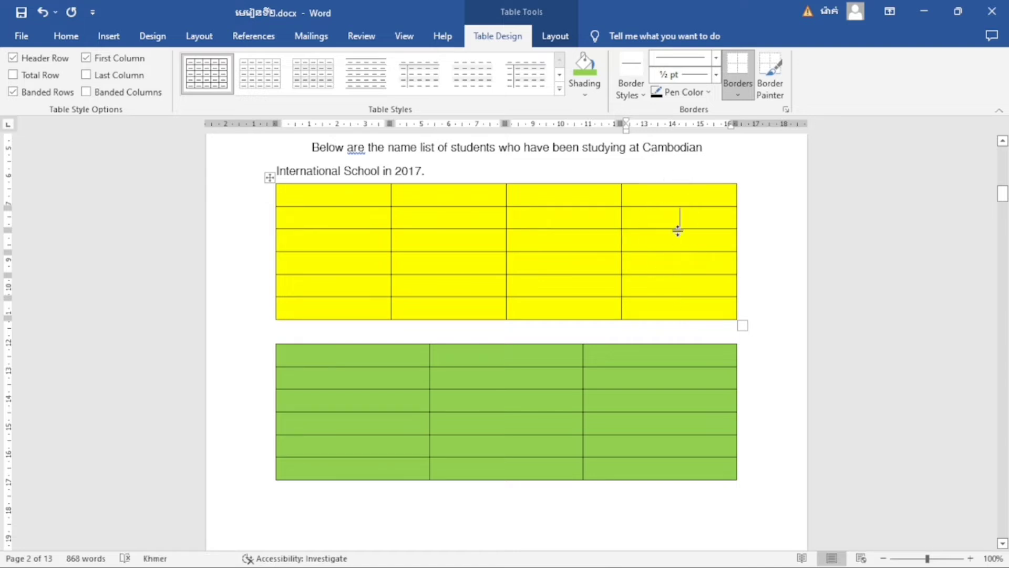
Shade the whole new last column of the first table with the standard light green color.
left_click_drag(654, 194, 656, 299)
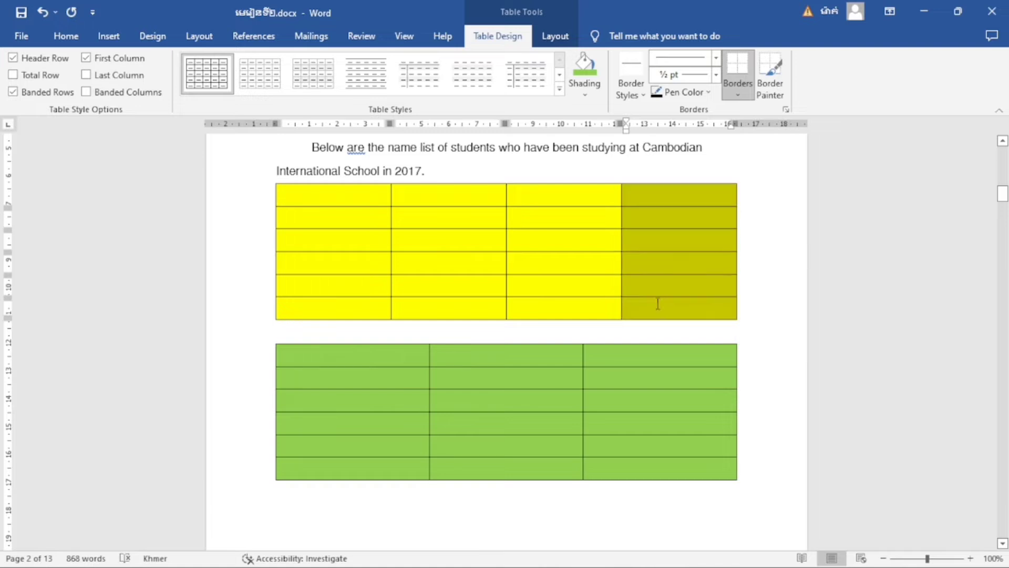
left_click(584, 71)
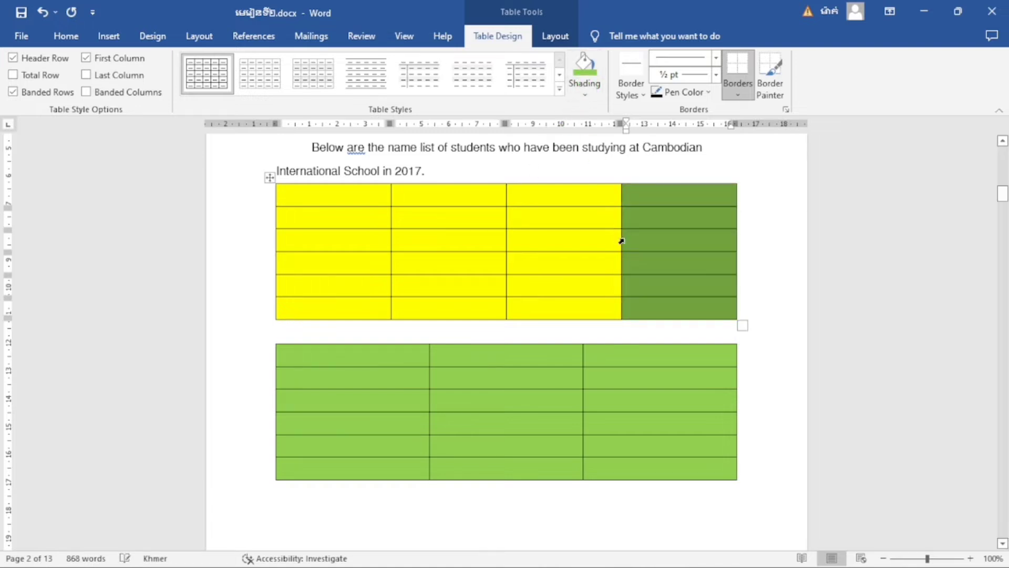
left_click(614, 244)
key("alt+shift")
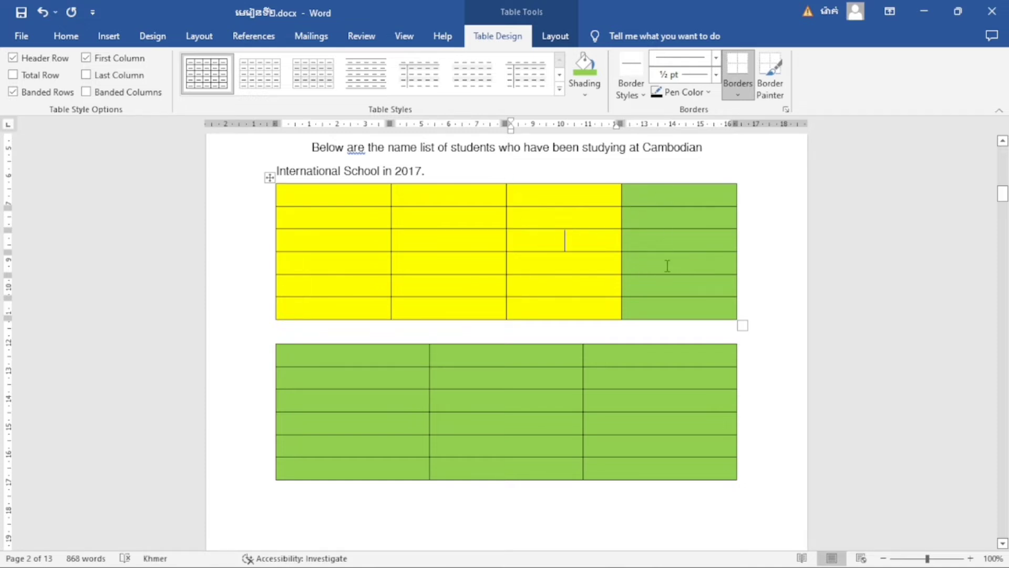
Insert another column next to the light green last column of the first table.
left_click_drag(679, 197, 683, 318)
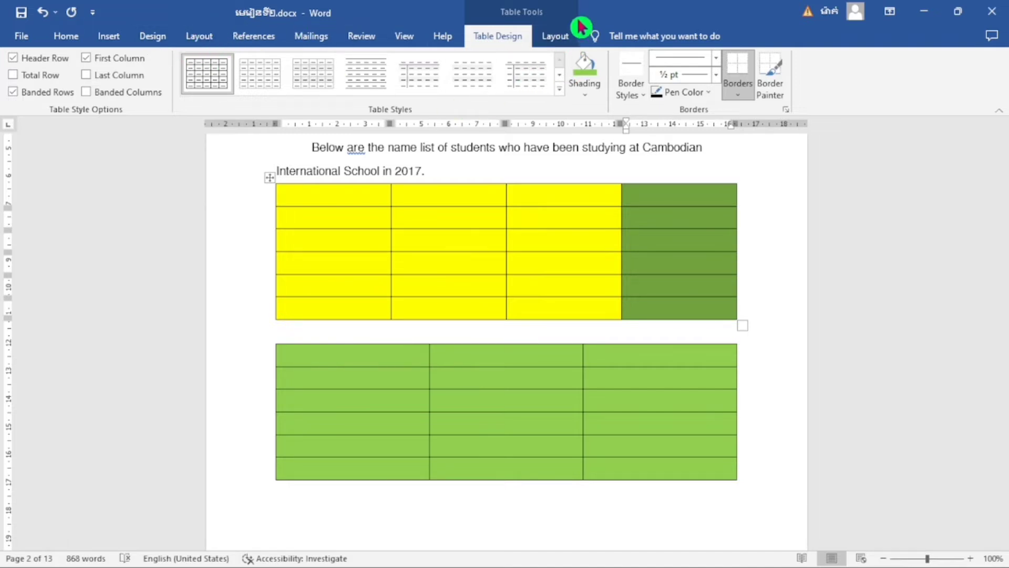
left_click(556, 39)
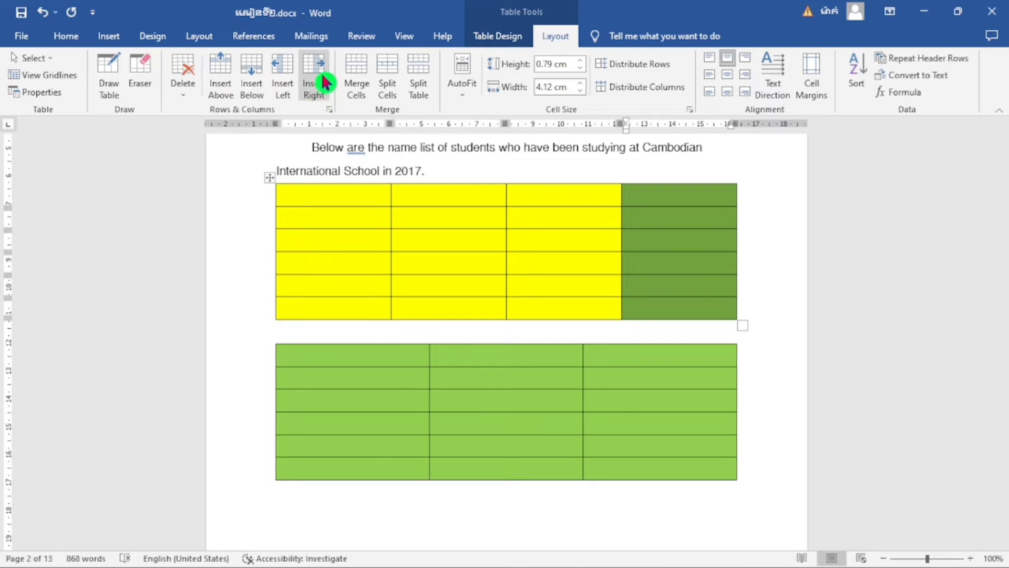
left_click(282, 77)
left_click(423, 243)
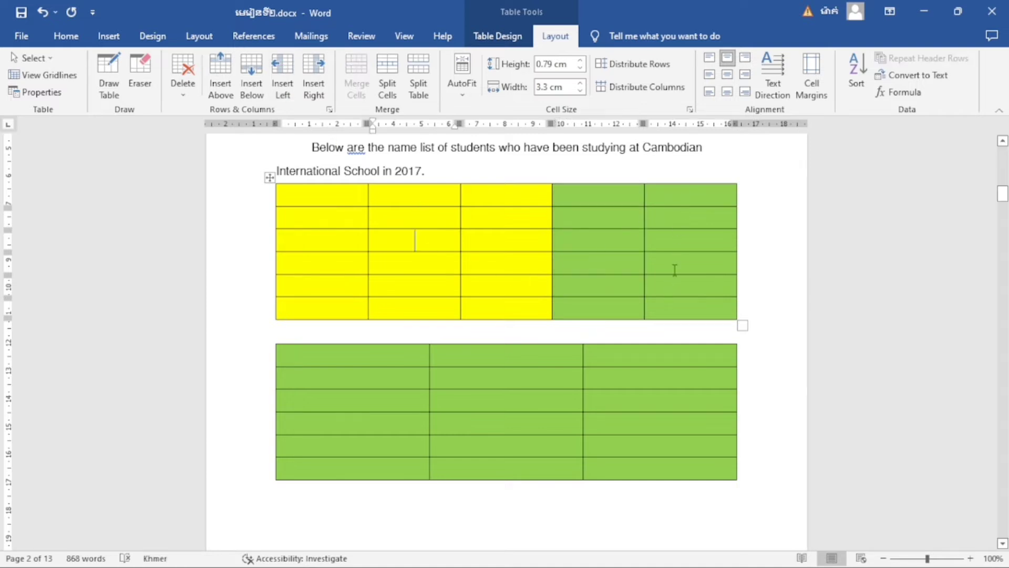
Shade all cells of the first table's last column with the standard dark red color.
left_click_drag(685, 192, 683, 295)
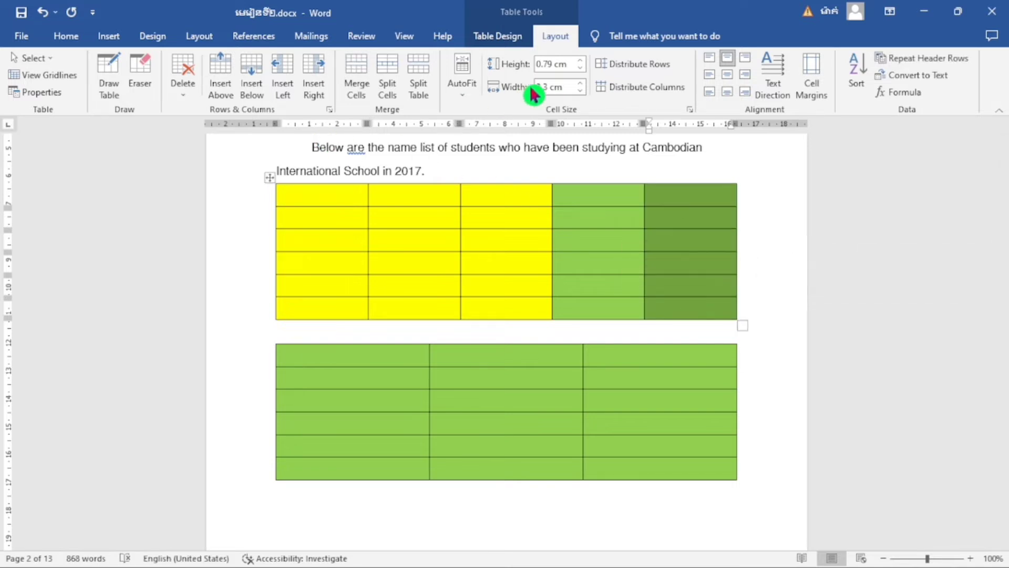
left_click(502, 37)
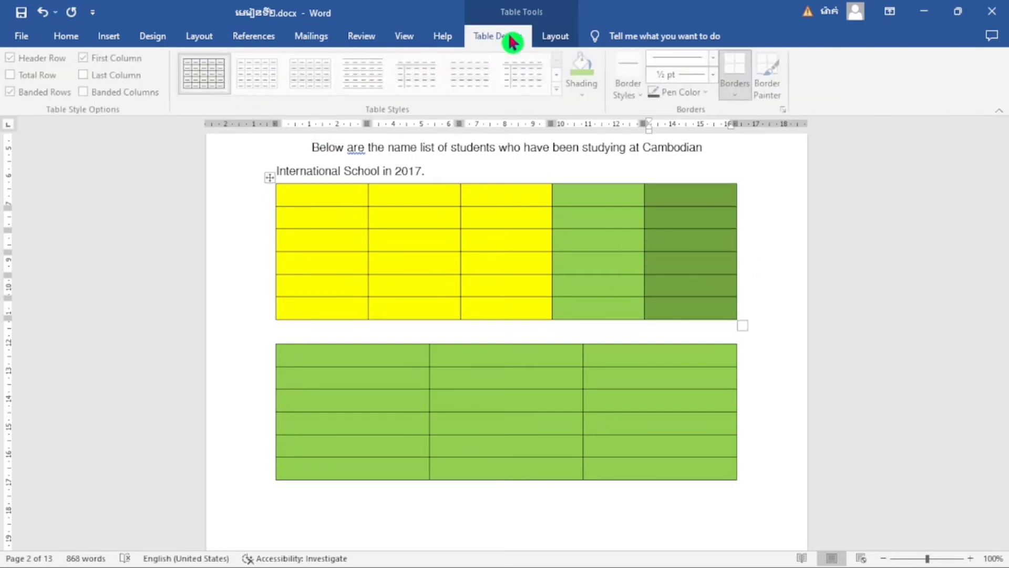
left_click(585, 90)
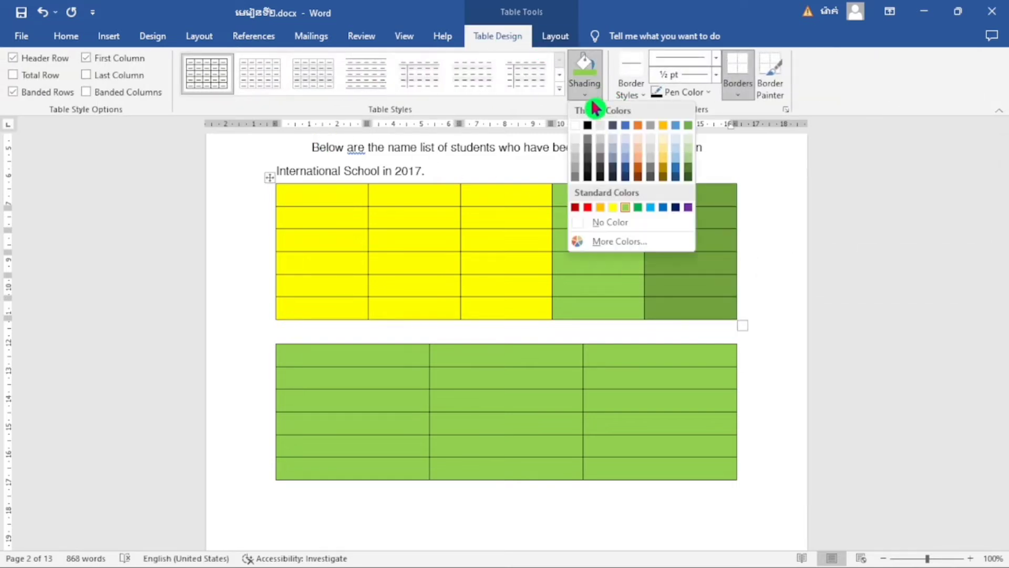
left_click(588, 209)
left_click(680, 273)
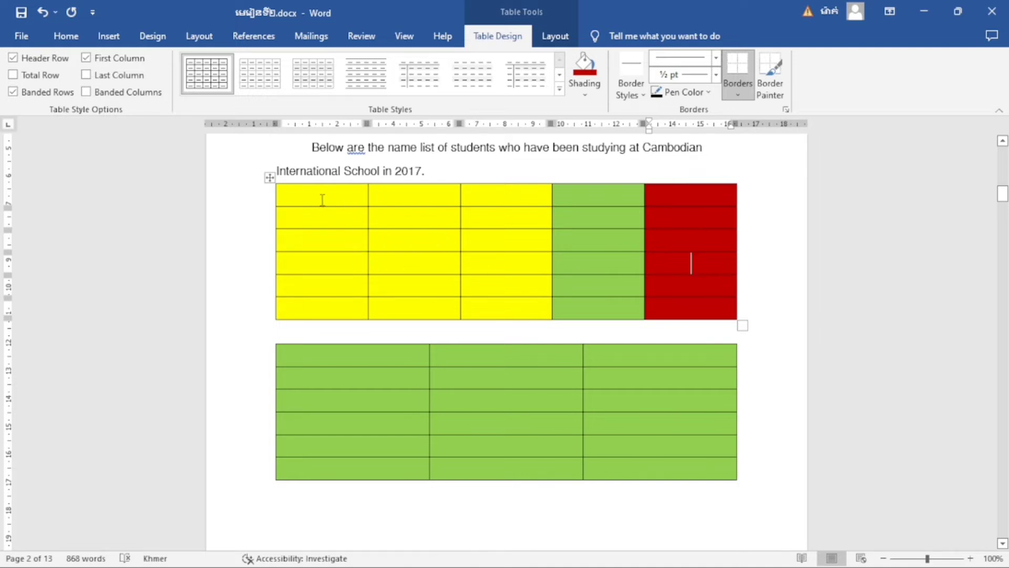
left_click_drag(324, 199, 529, 205)
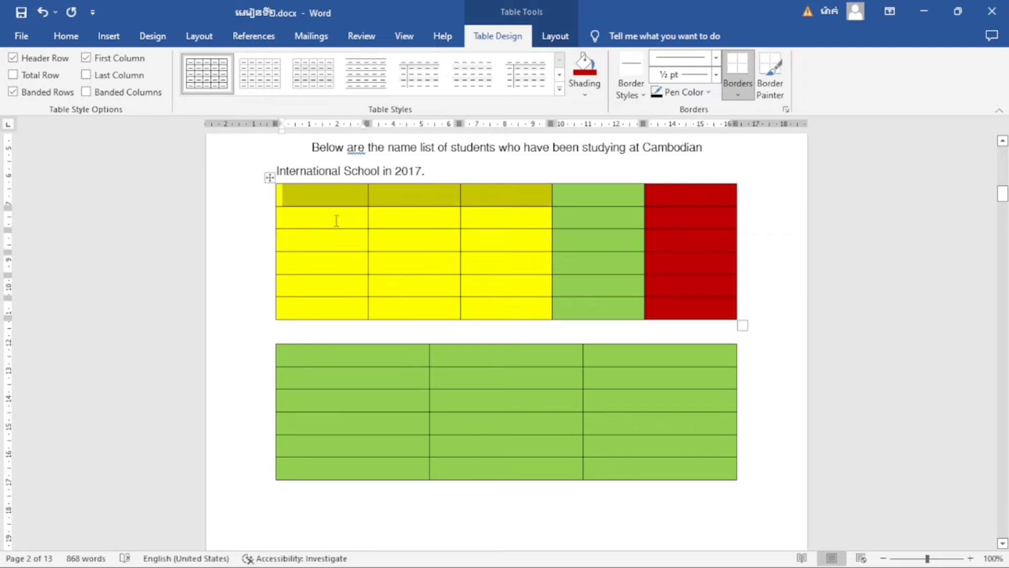
left_click_drag(336, 221, 494, 225)
right_click(494, 225)
key("Escape")
left_click_drag(338, 231, 497, 239)
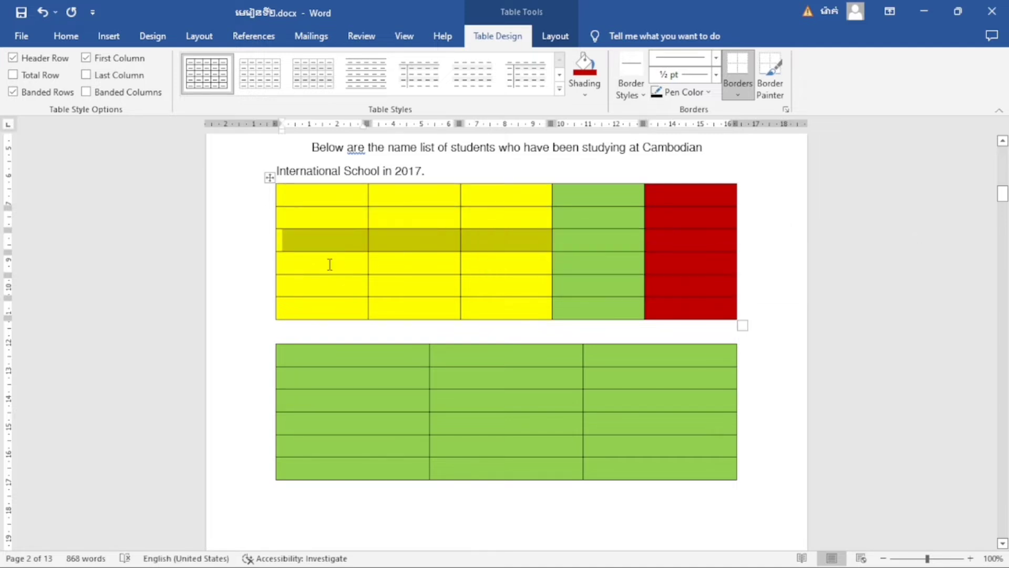
left_click_drag(332, 261, 496, 264)
left_click_drag(332, 286, 497, 286)
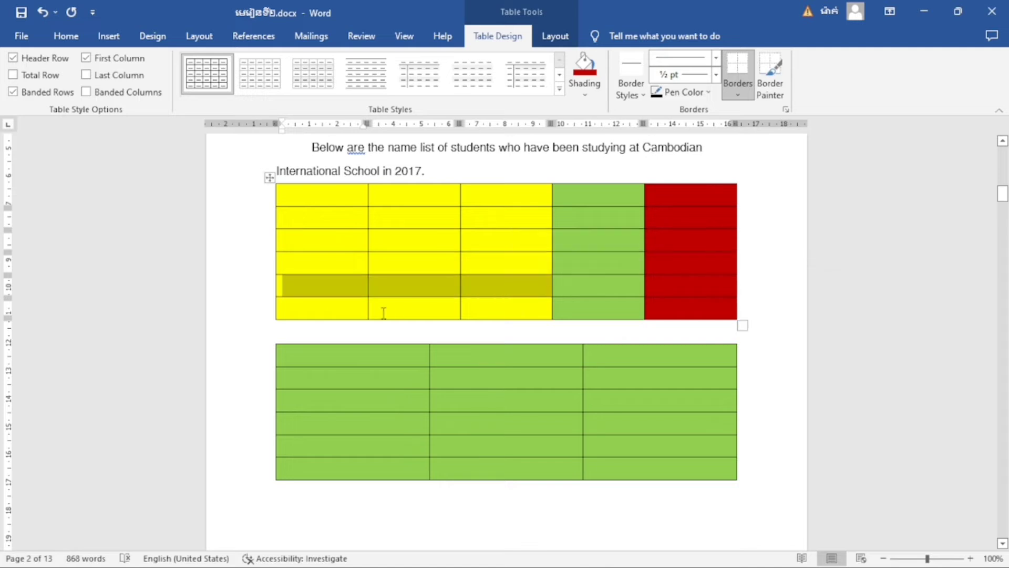
left_click_drag(331, 308, 496, 308)
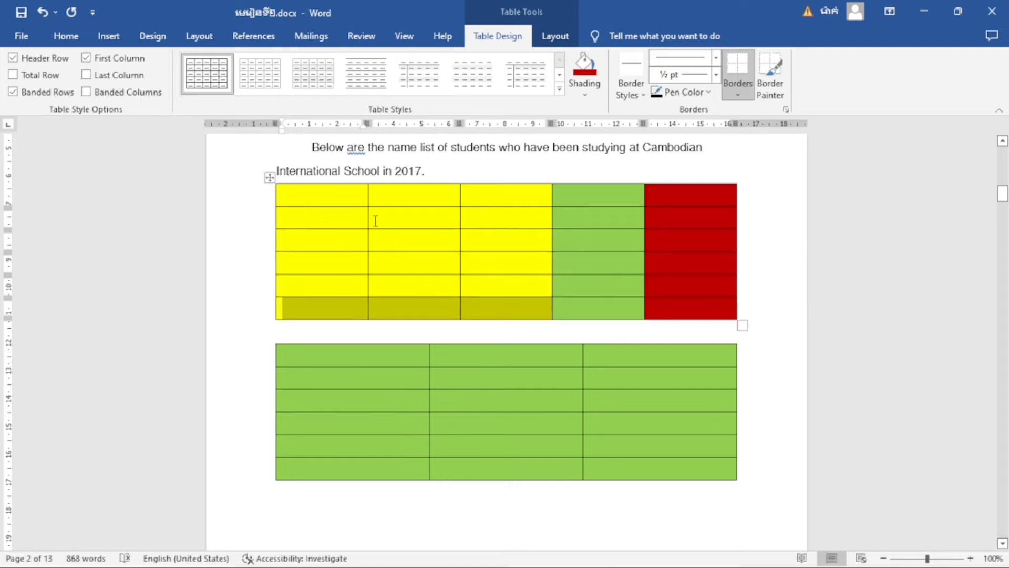
Number the six rows in the first column of the first table with the Khmer numerals ១ to ៦.
left_click(354, 196)
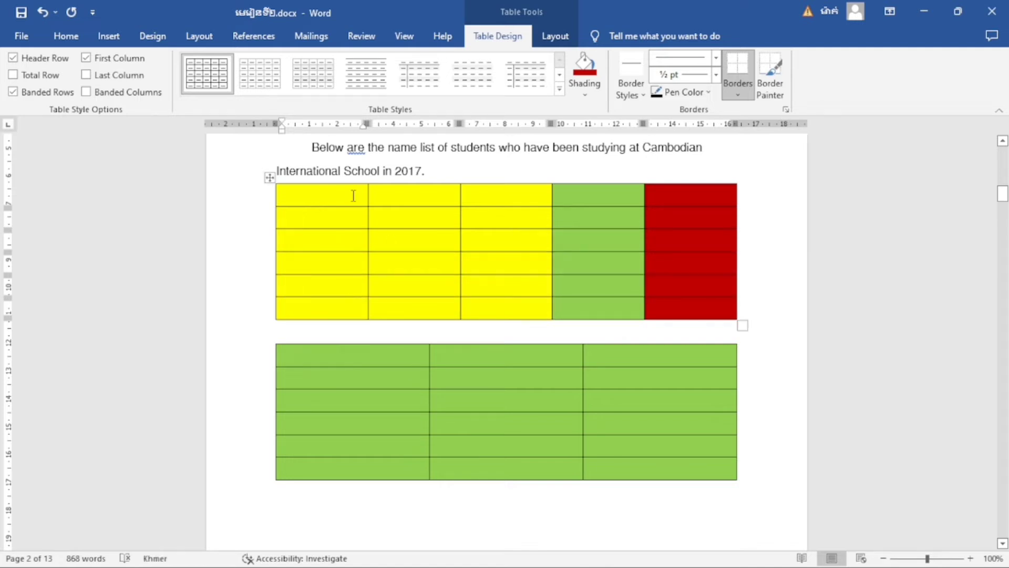
type("១")
type("២")
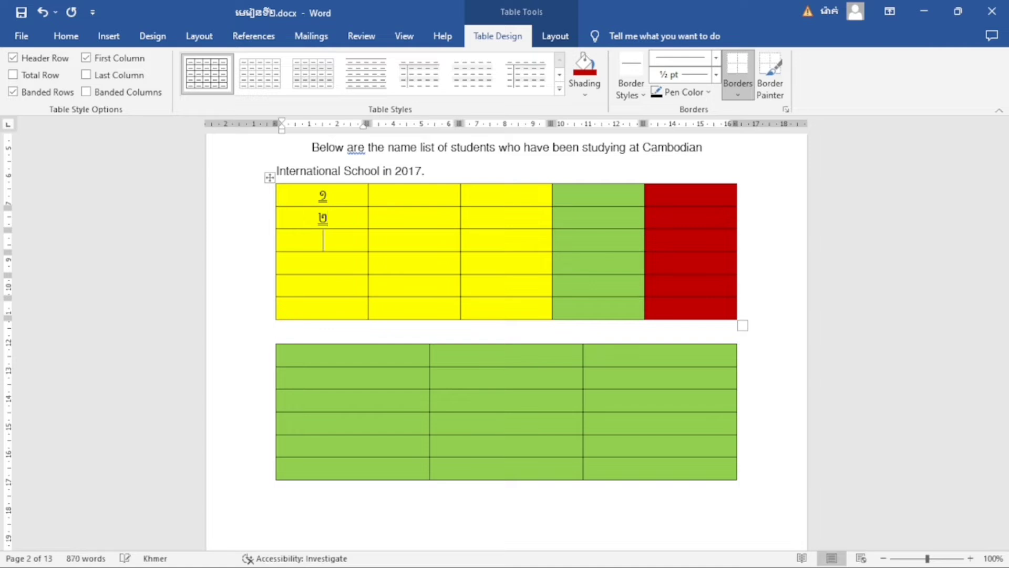
type("៣")
key("Down")
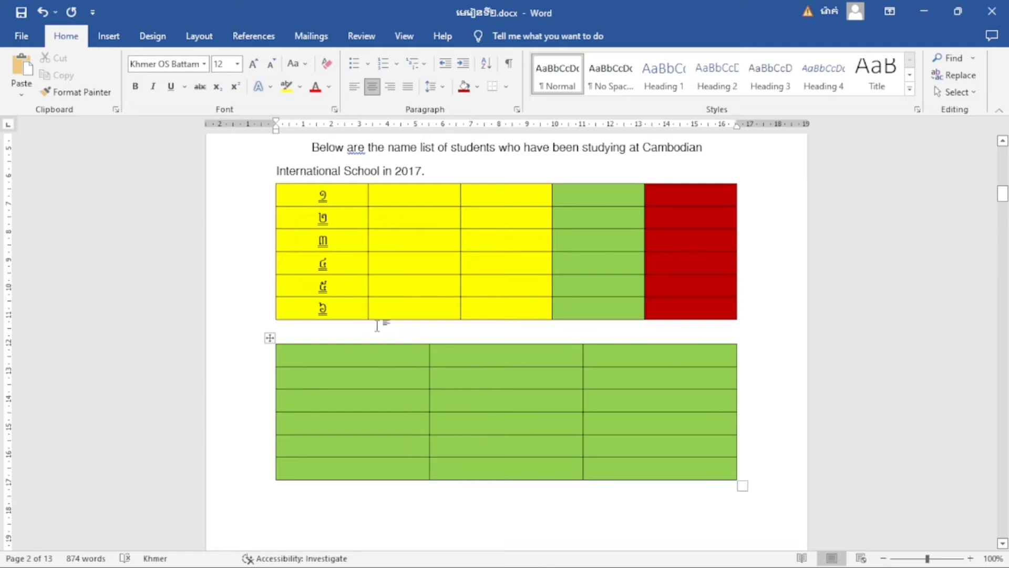
Add two empty rows at the end of the first table, one from its last cell and one by inserting a row below.
left_click(684, 306)
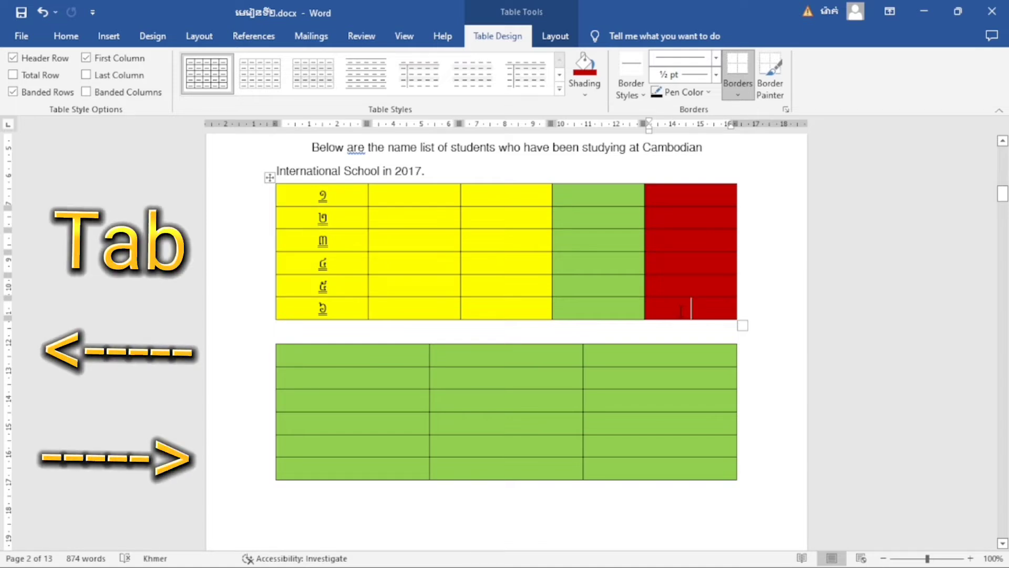
key("Tab")
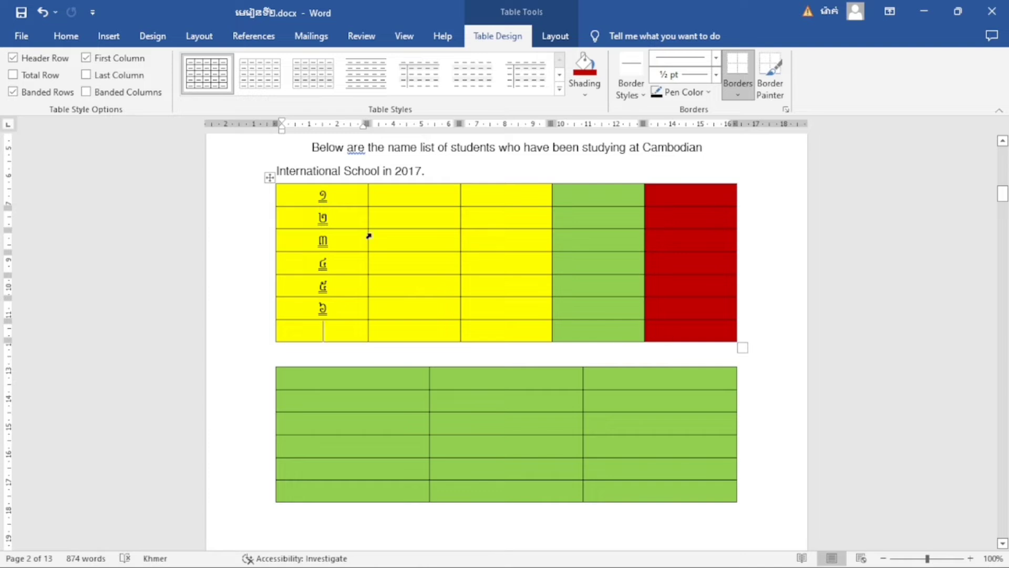
left_click(564, 38)
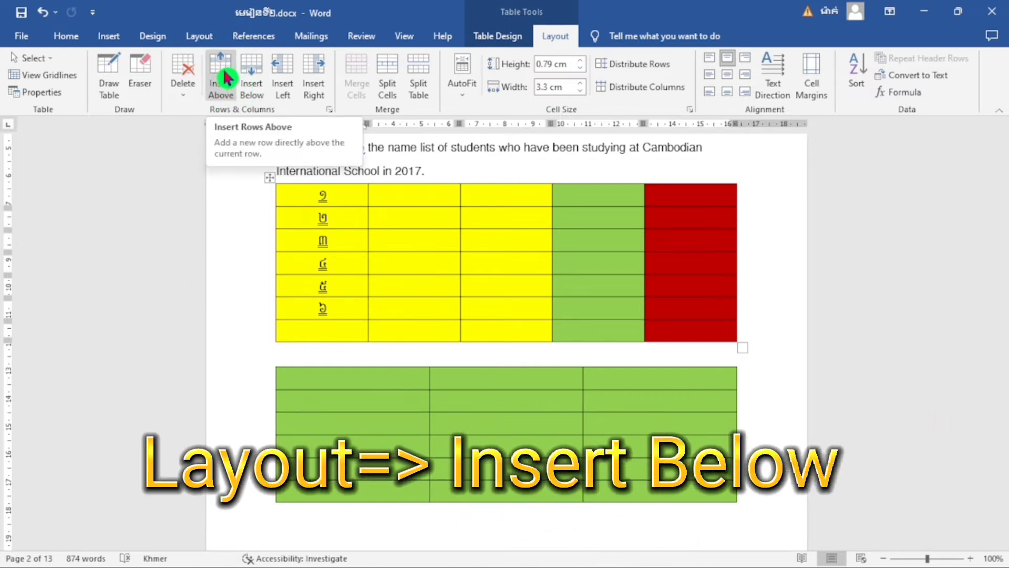
left_click(258, 77)
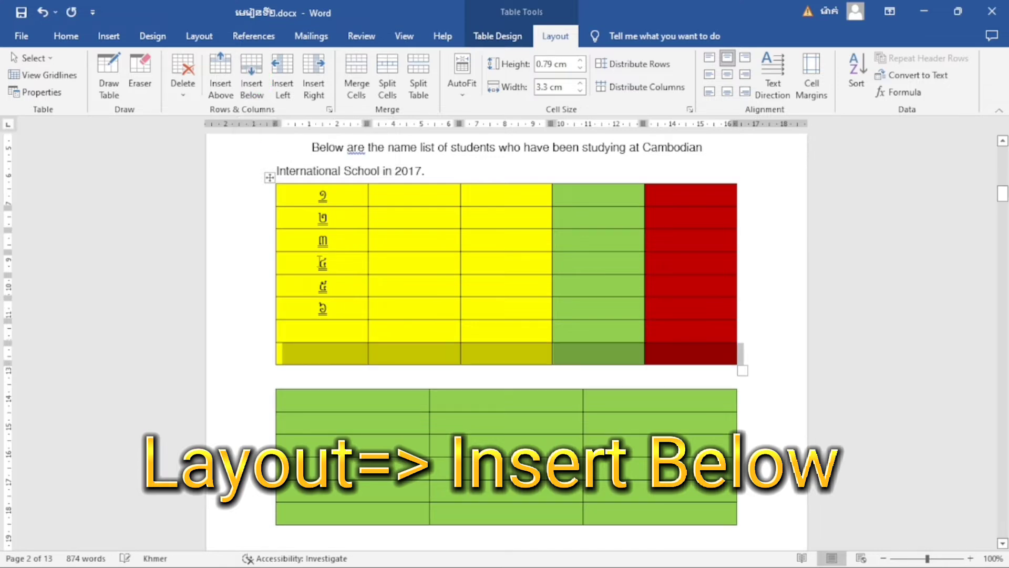
left_click(333, 348)
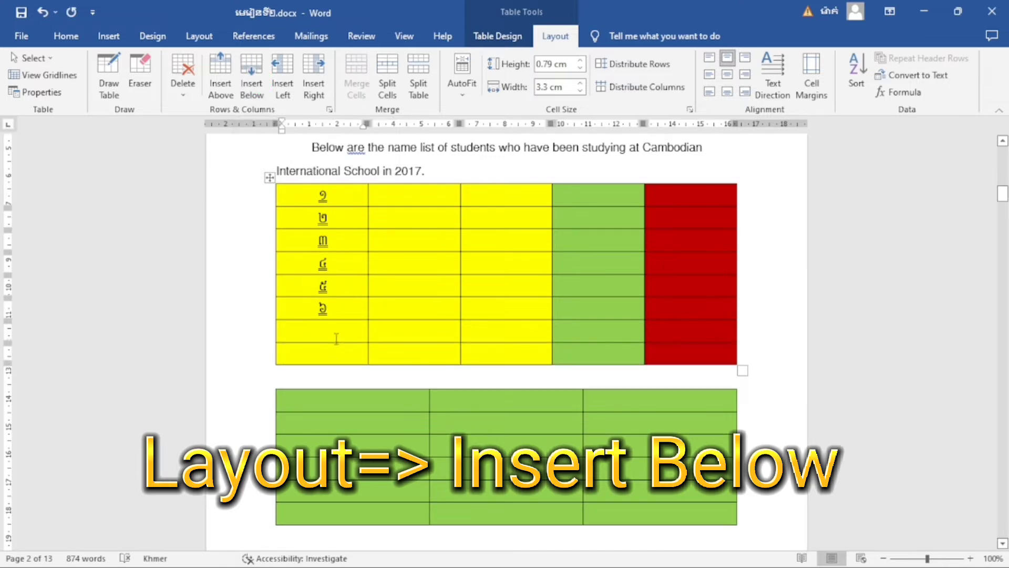
left_click(338, 331)
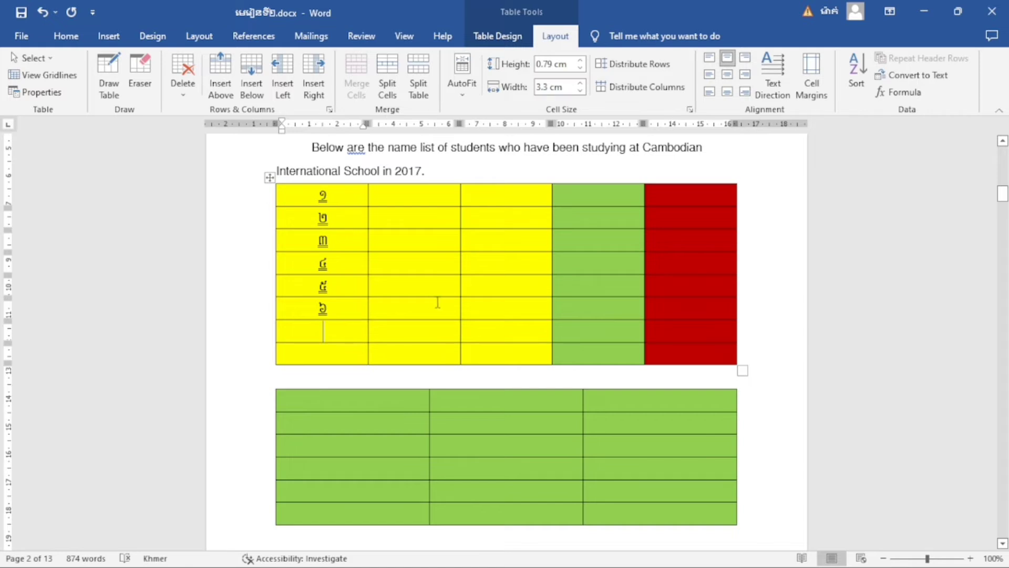
Apply the standard light green shading to all cells of the first table's fourth column.
scroll(438, 302, "down", 3)
scroll(437, 301, "up", 5)
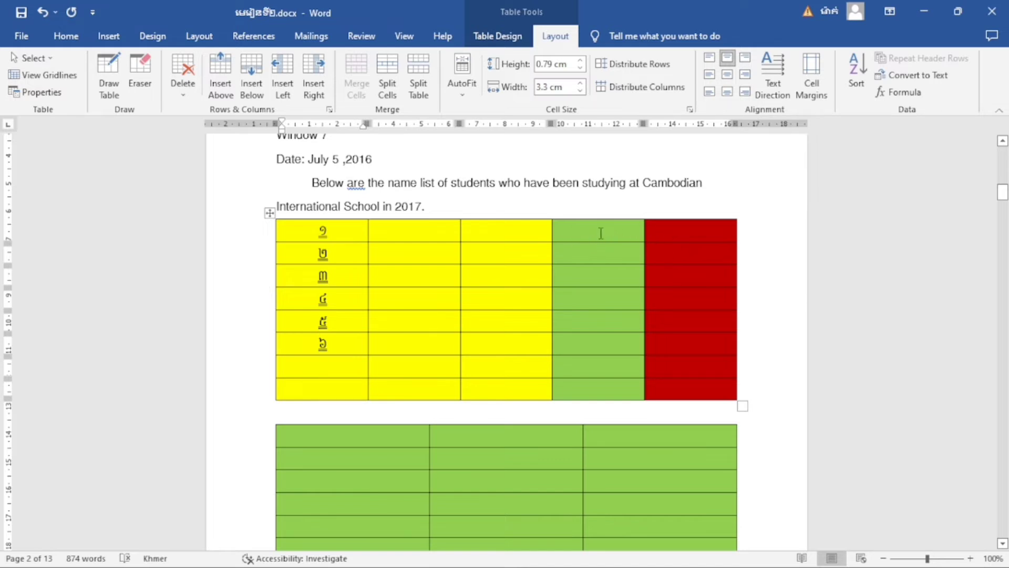
left_click_drag(595, 233, 602, 381)
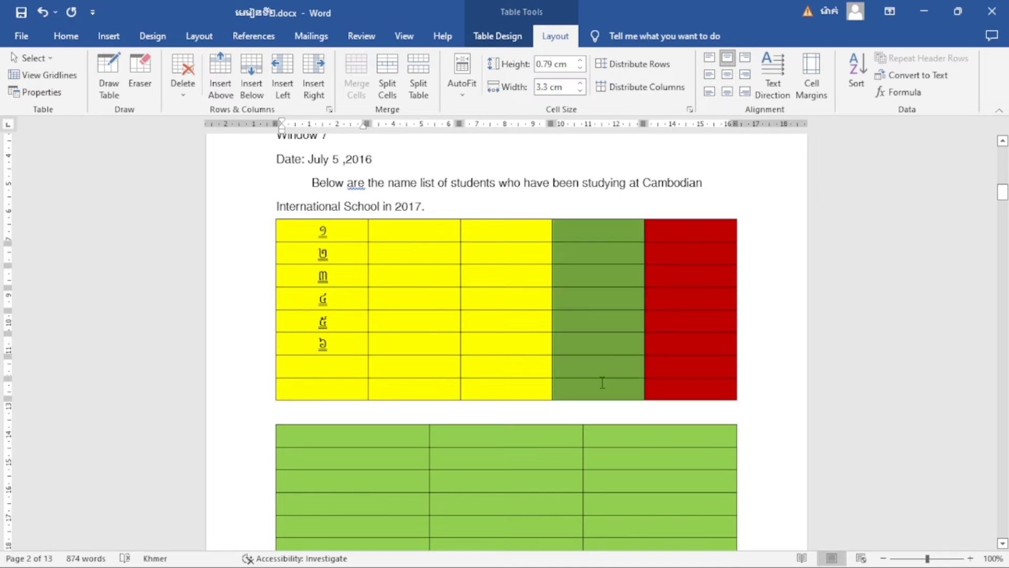
left_click(514, 38)
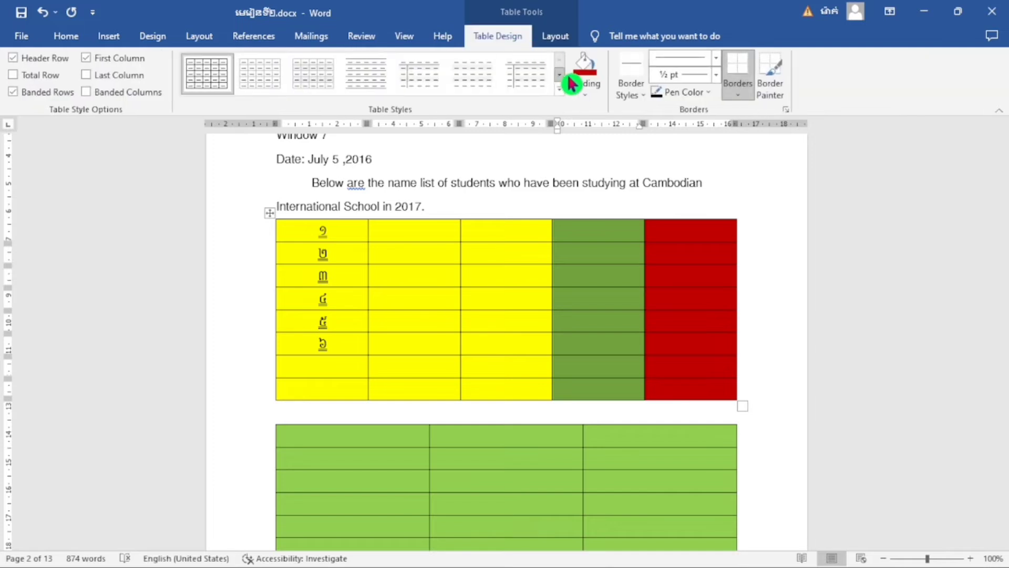
left_click(587, 91)
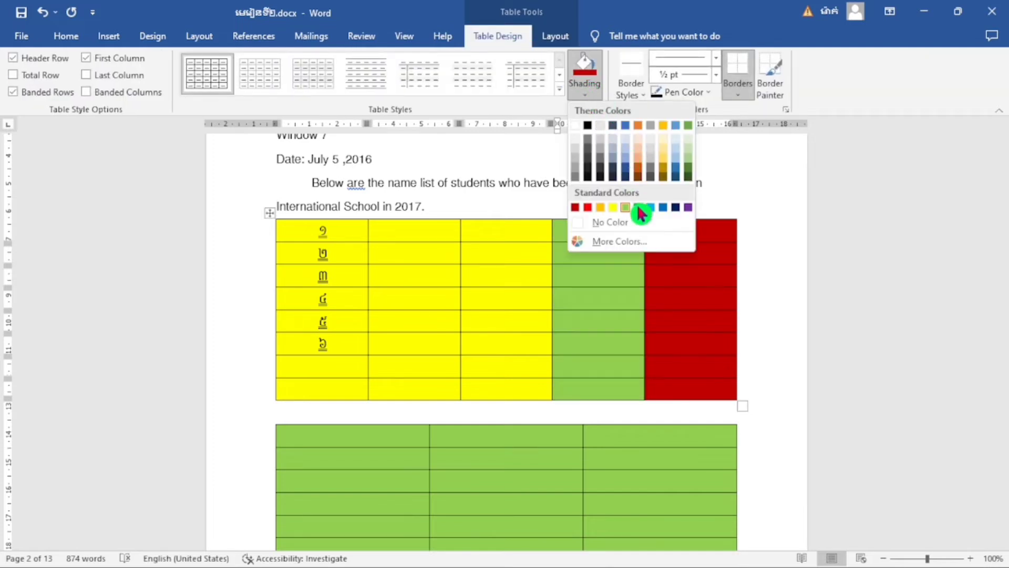
left_click(638, 206)
left_click(610, 310)
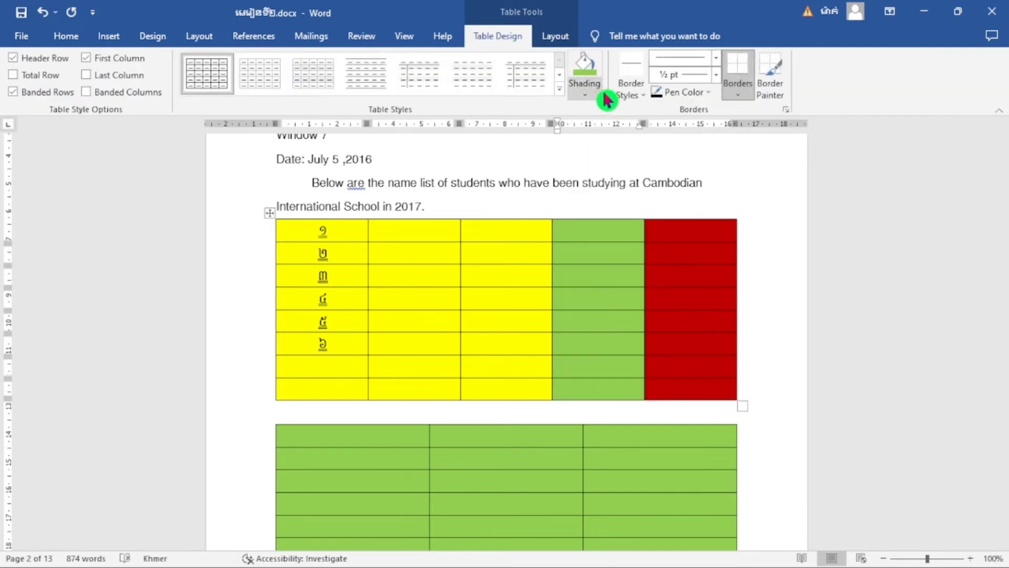
Change the shading of all cells in the first table's fourth column to the standard green color.
left_click_drag(579, 226, 588, 389)
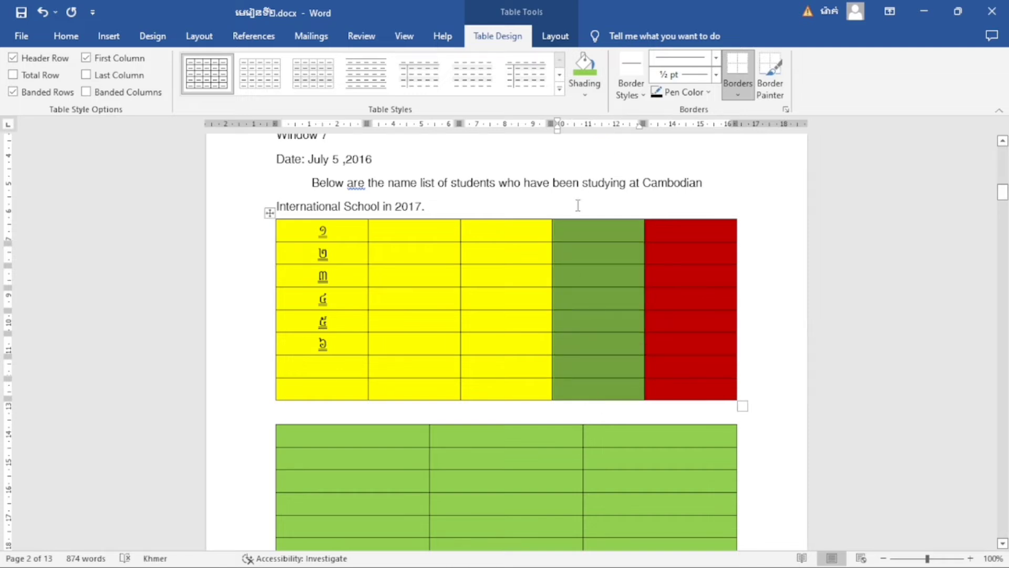
left_click(585, 91)
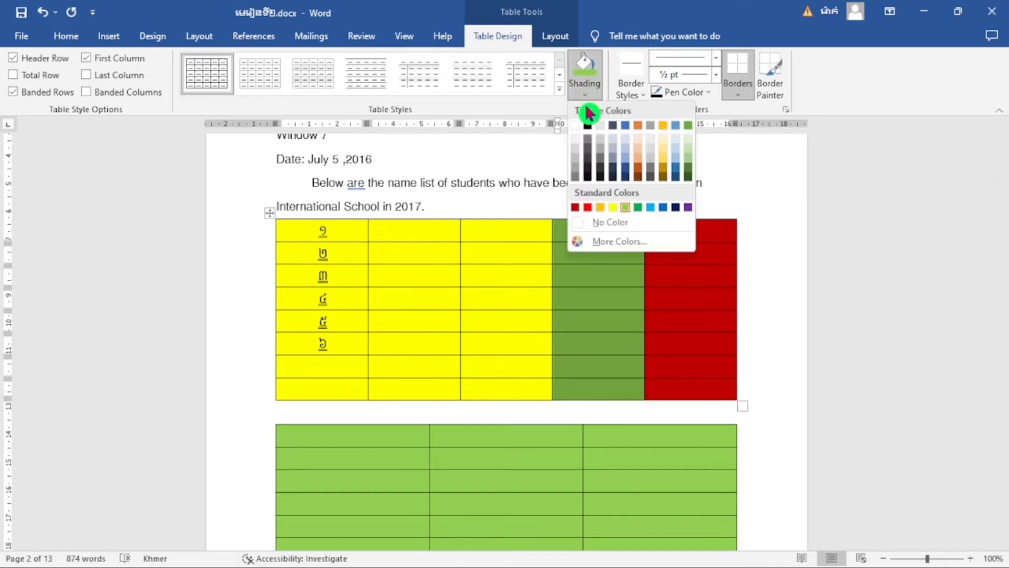
left_click(637, 206)
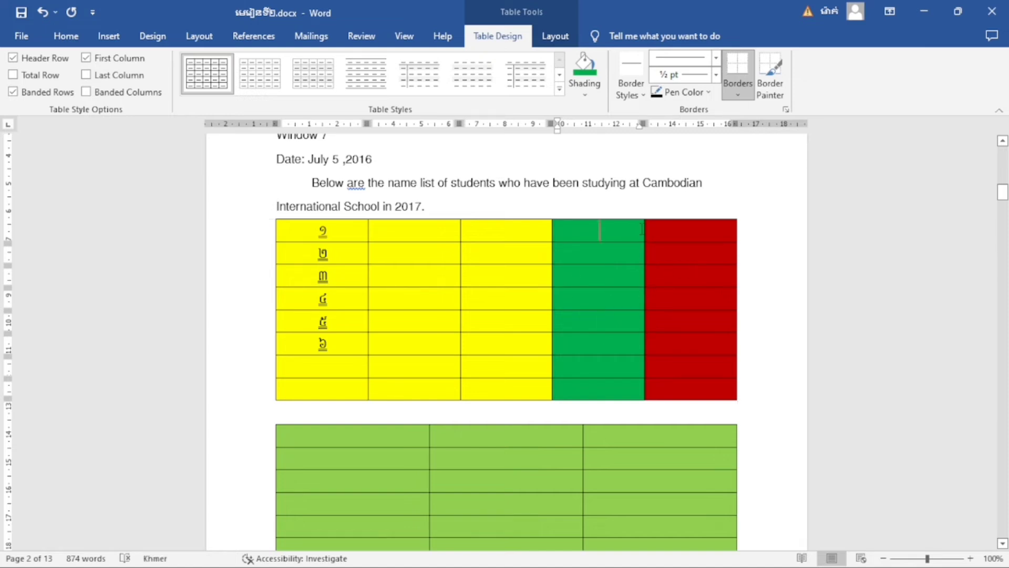
left_click_drag(588, 231, 691, 236)
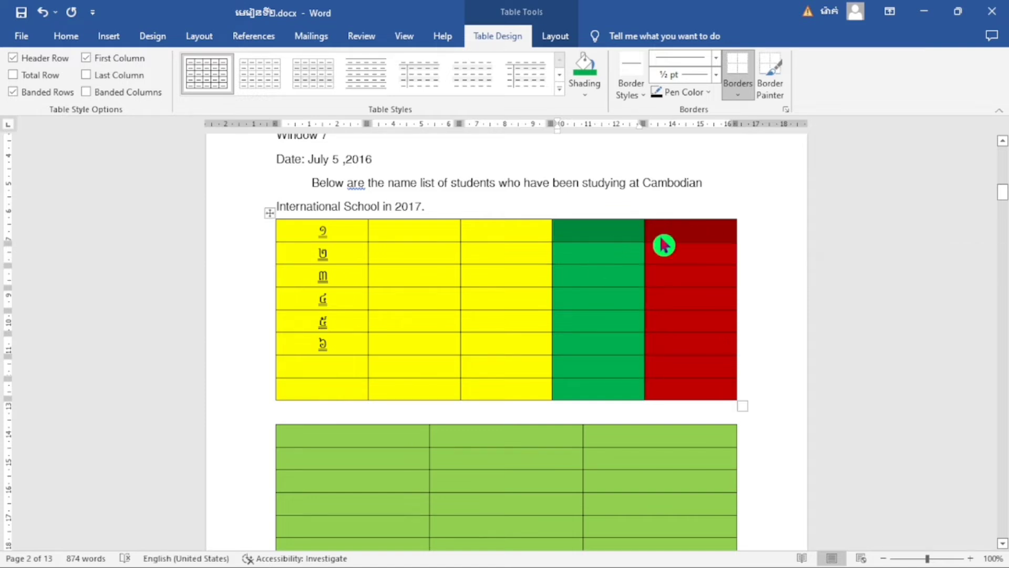
left_click(637, 249)
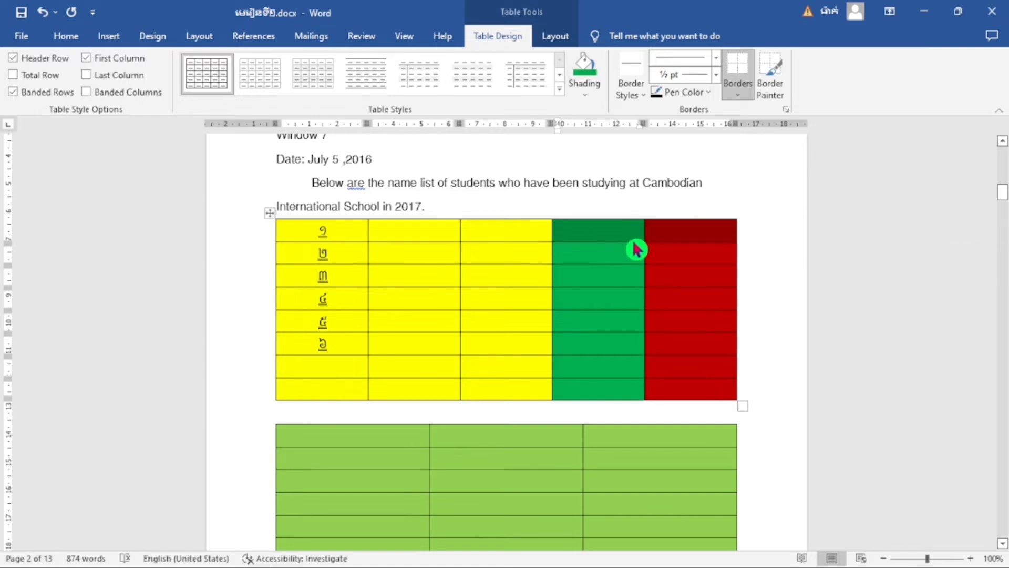
left_click(588, 240)
left_click(598, 264)
left_click(608, 252)
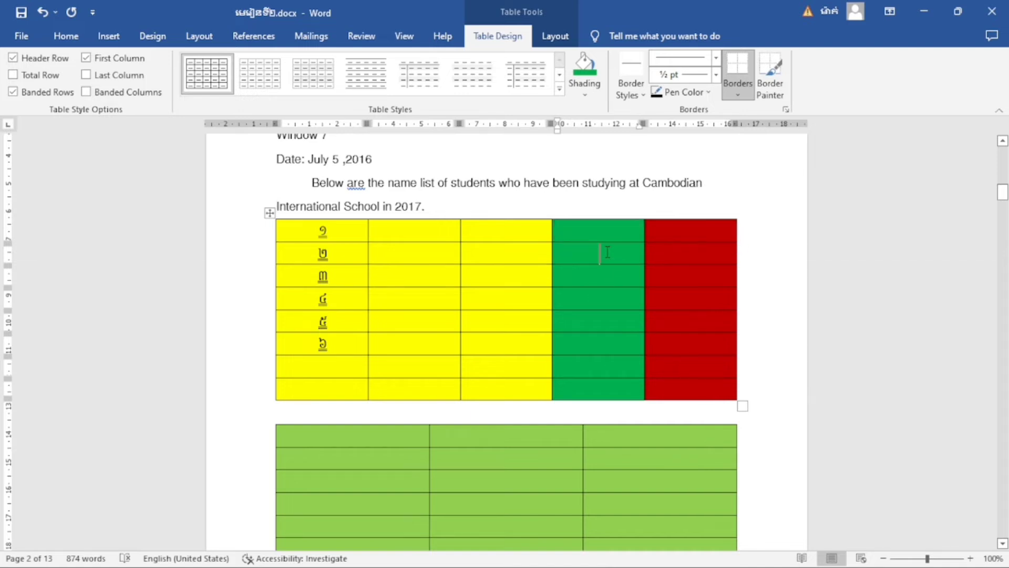
left_click_drag(579, 230, 687, 226)
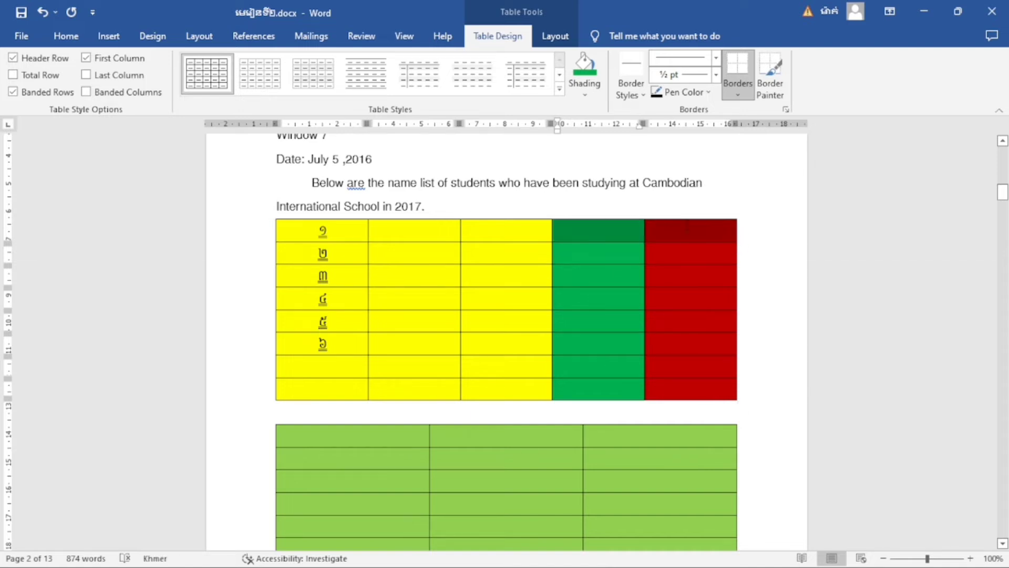
left_click(622, 229)
Remove the shading from all cells in the last two columns of the first table.
left_click_drag(618, 220, 689, 262)
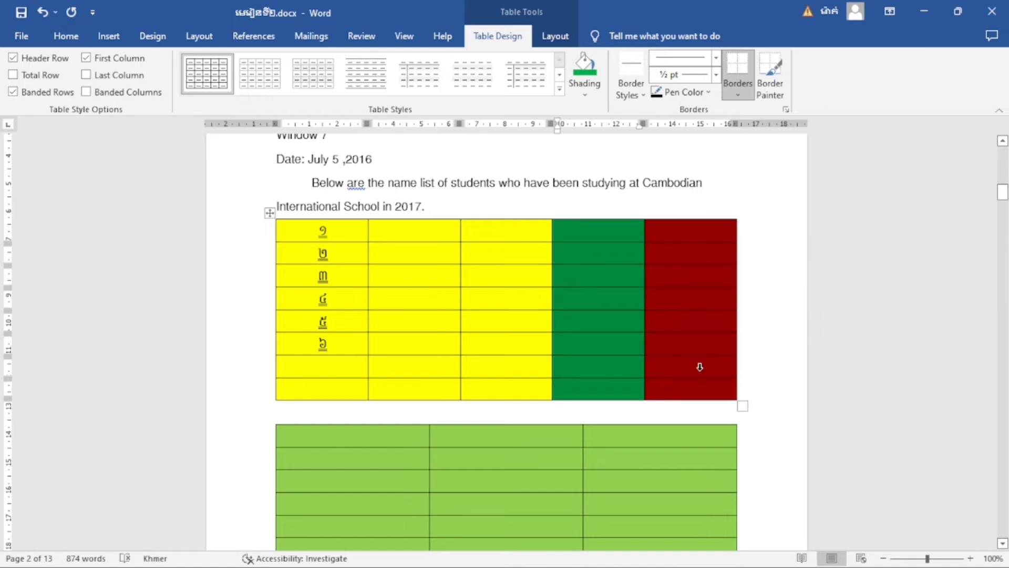
left_click(585, 92)
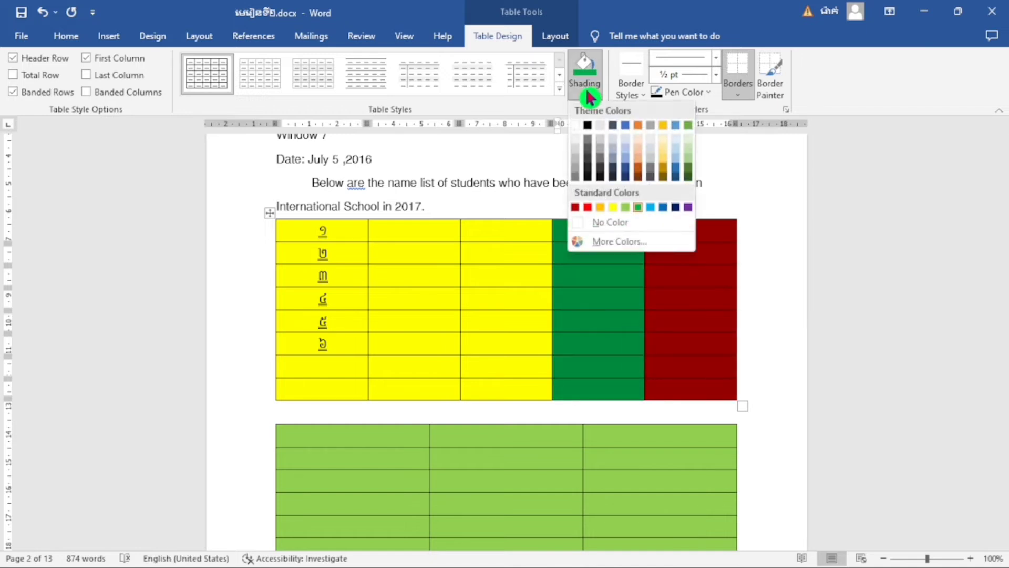
left_click(601, 226)
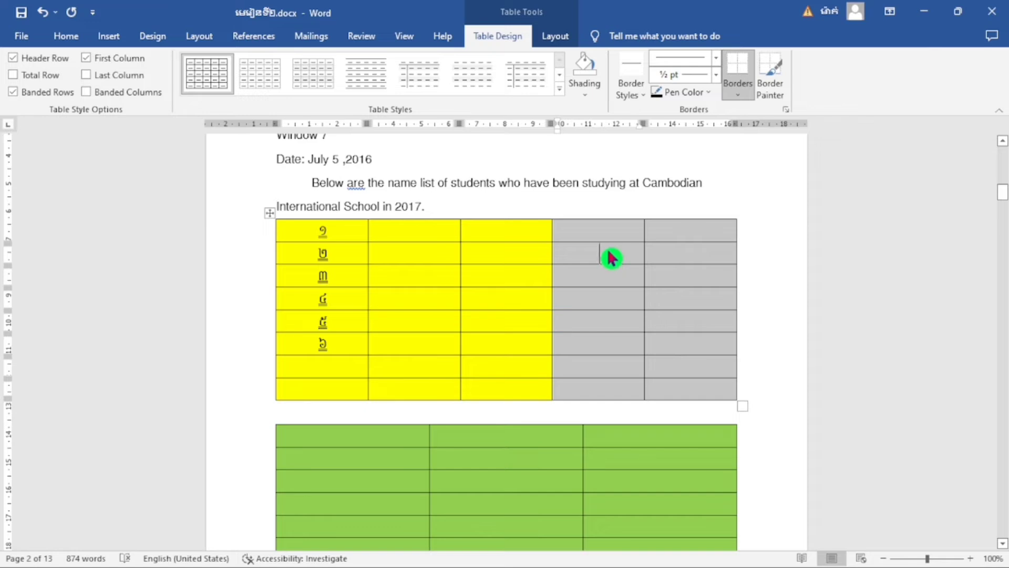
left_click(609, 253)
key("alt+shift")
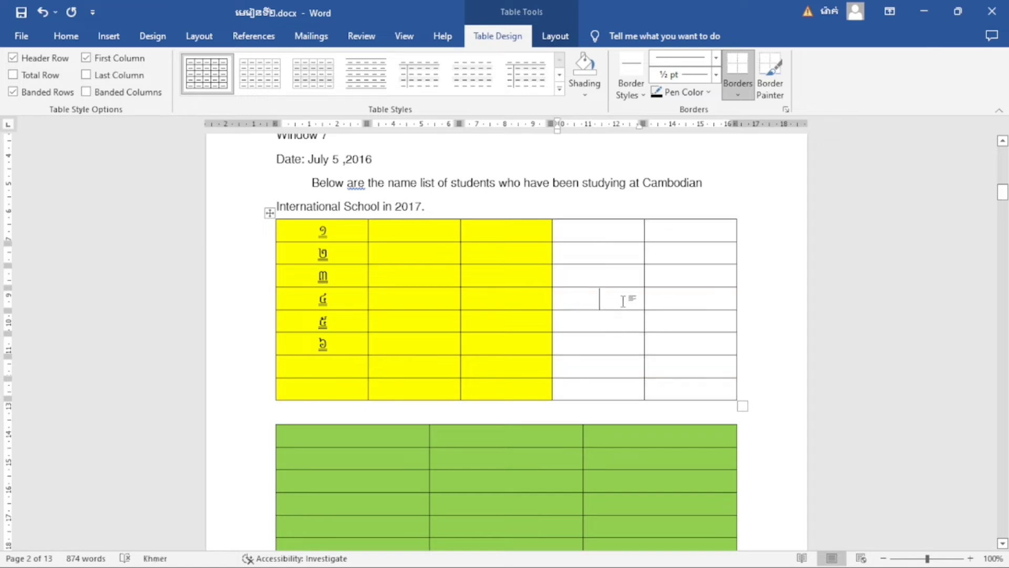
Merge the last two cells of the first table's first row and enter the text បកបិបឞ in the merged cell.
left_click_drag(608, 233, 689, 241)
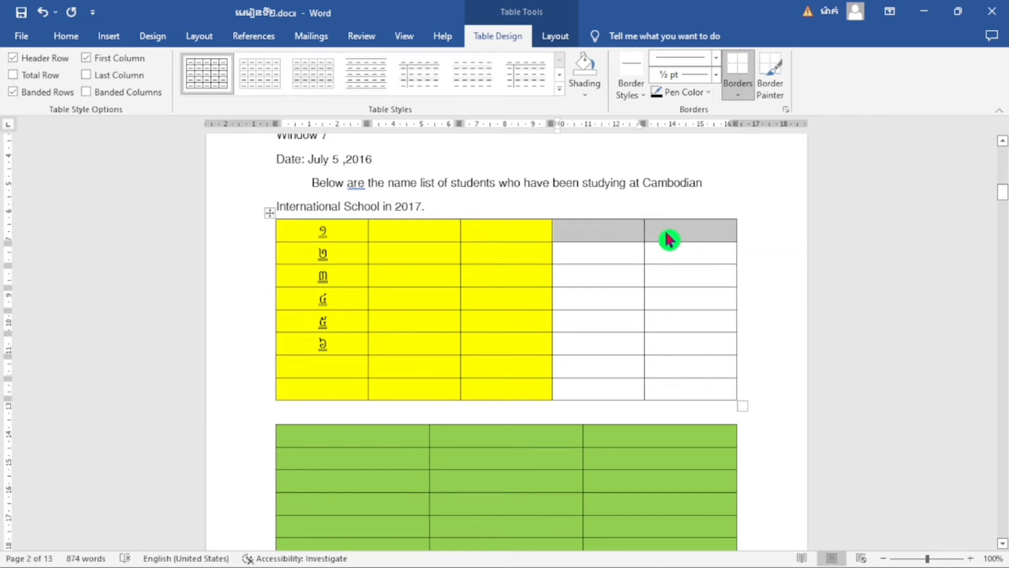
right_click(670, 239)
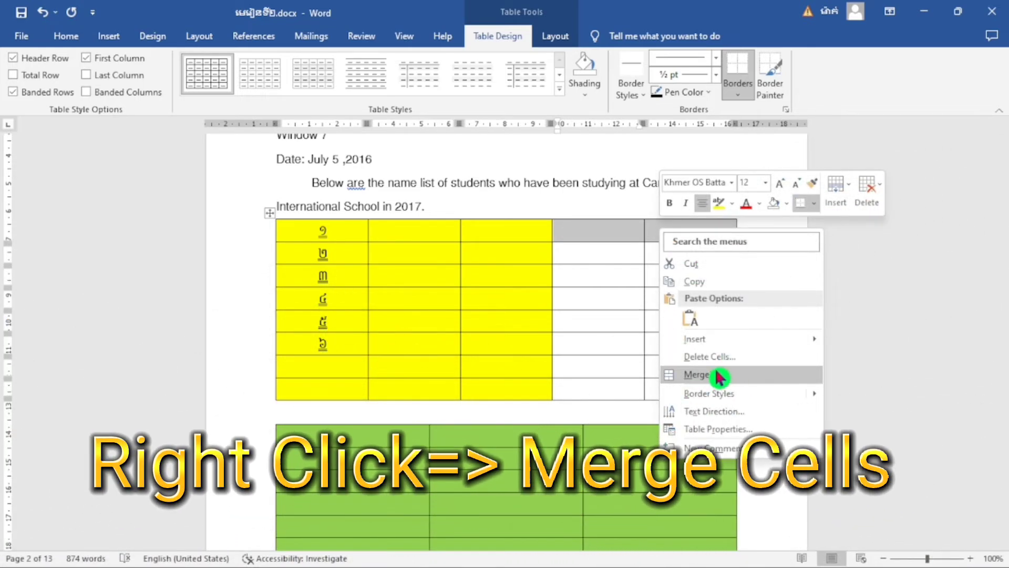
left_click(735, 378)
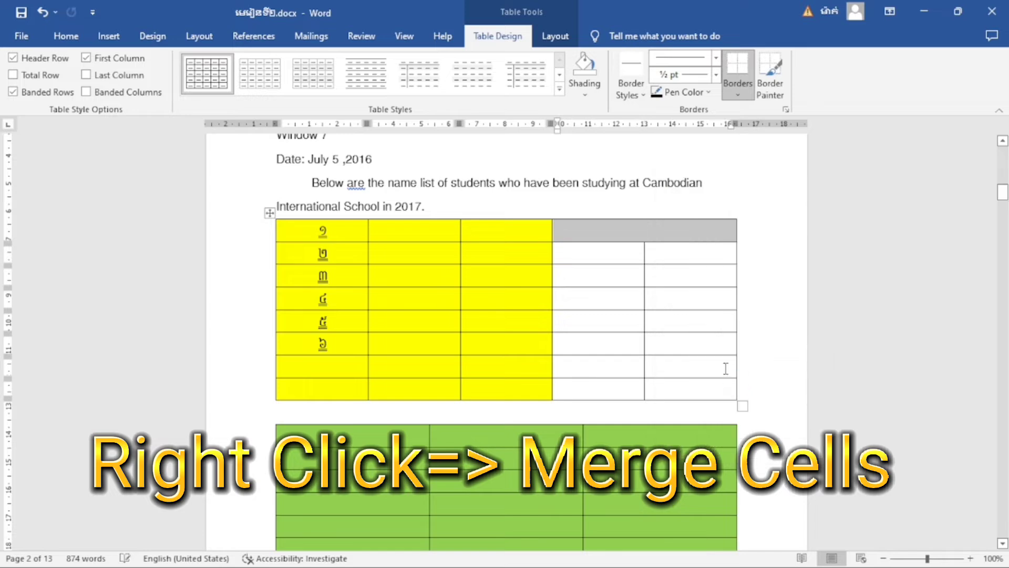
left_click(652, 226)
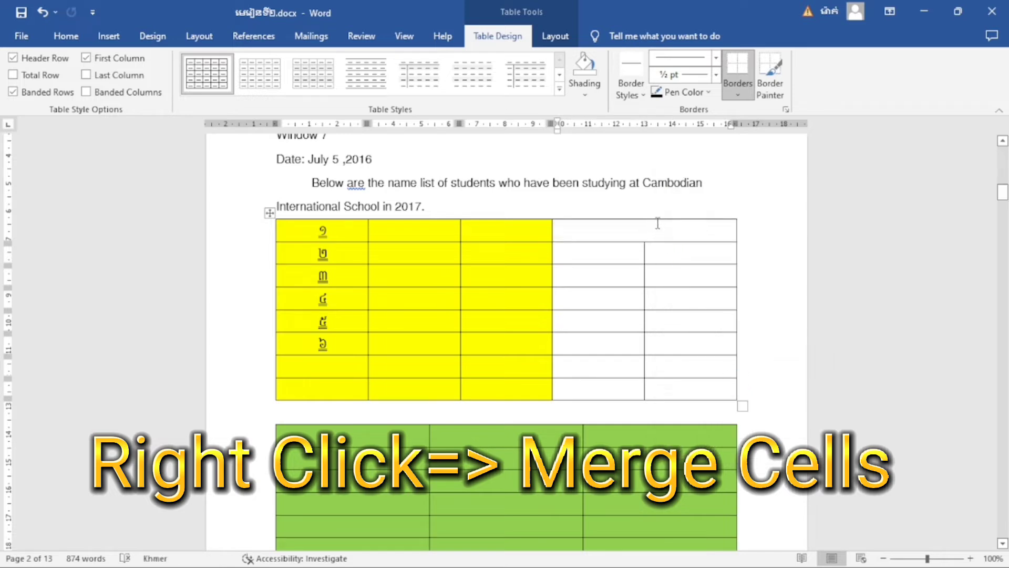
type("បកបិបឞ")
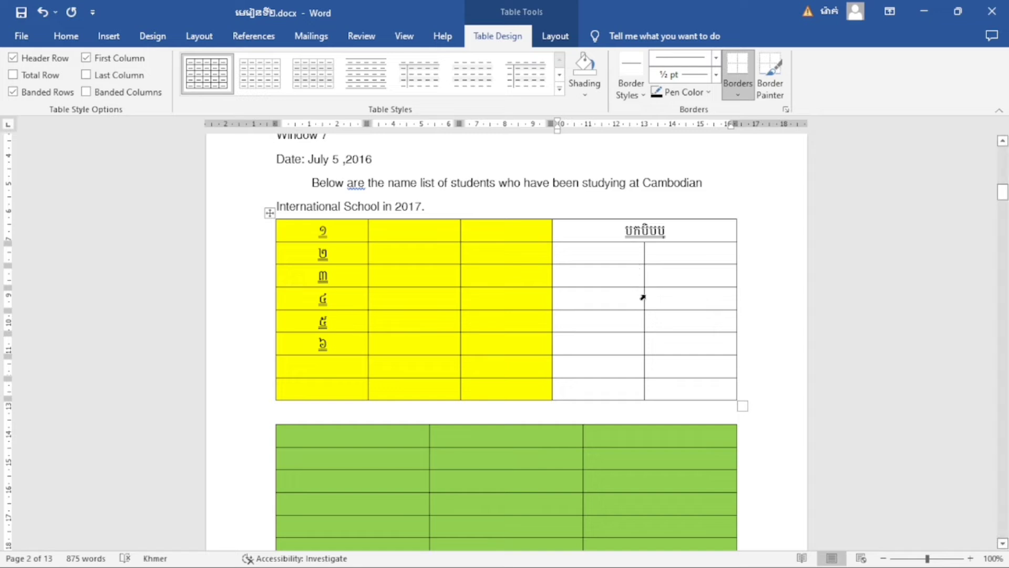
Merge the last column's cells in the first table into two blocks, rows two to four and rows five to eight.
mouse_move(695, 255)
left_mouse_down()
mouse_move(695, 302)
mouse_move(713, 284)
mouse_move(694, 282)
mouse_move(692, 265)
left_mouse_up()
right_click(692, 265)
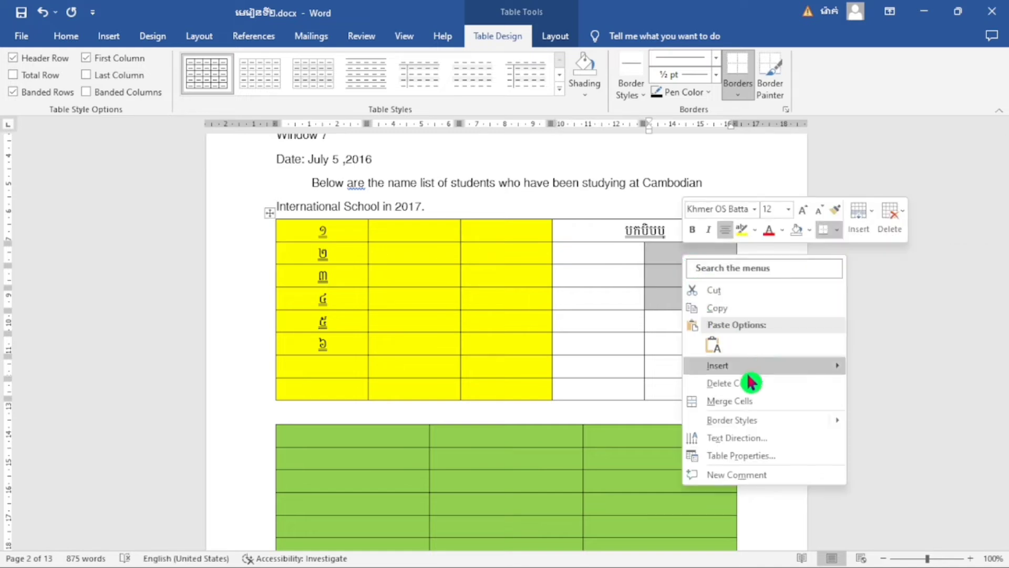
left_click(767, 408)
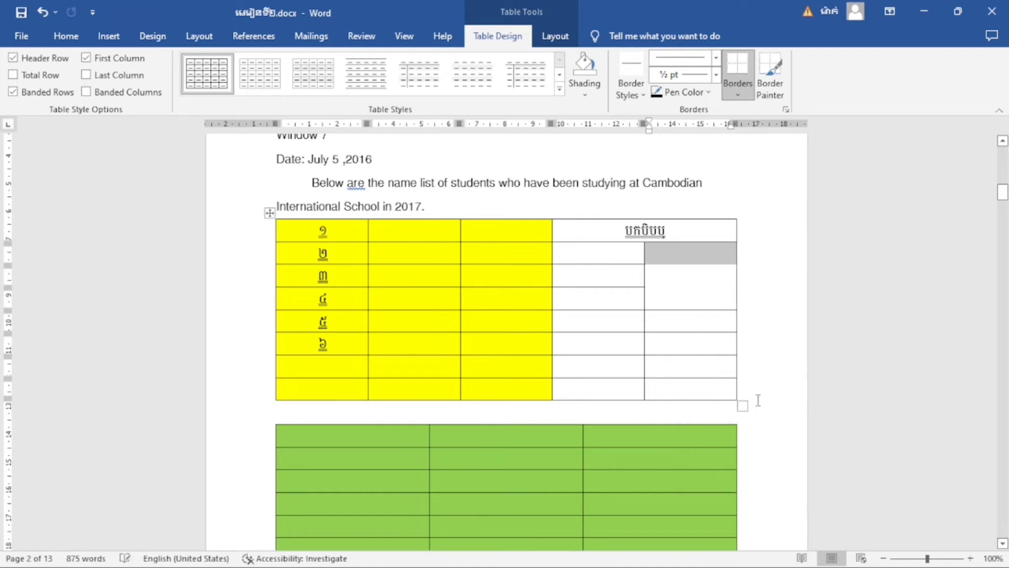
left_click_drag(691, 323, 655, 385)
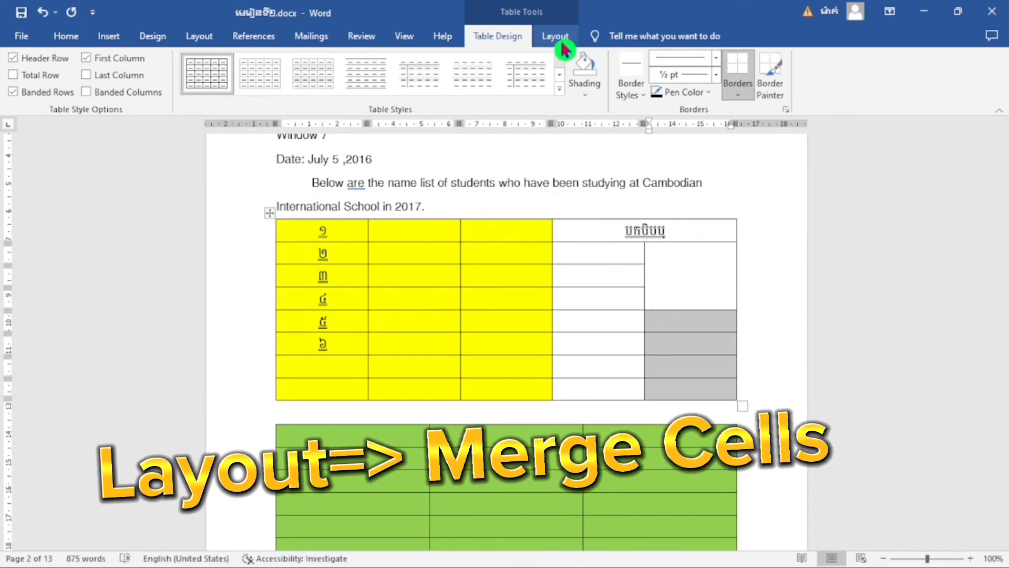
left_click(561, 42)
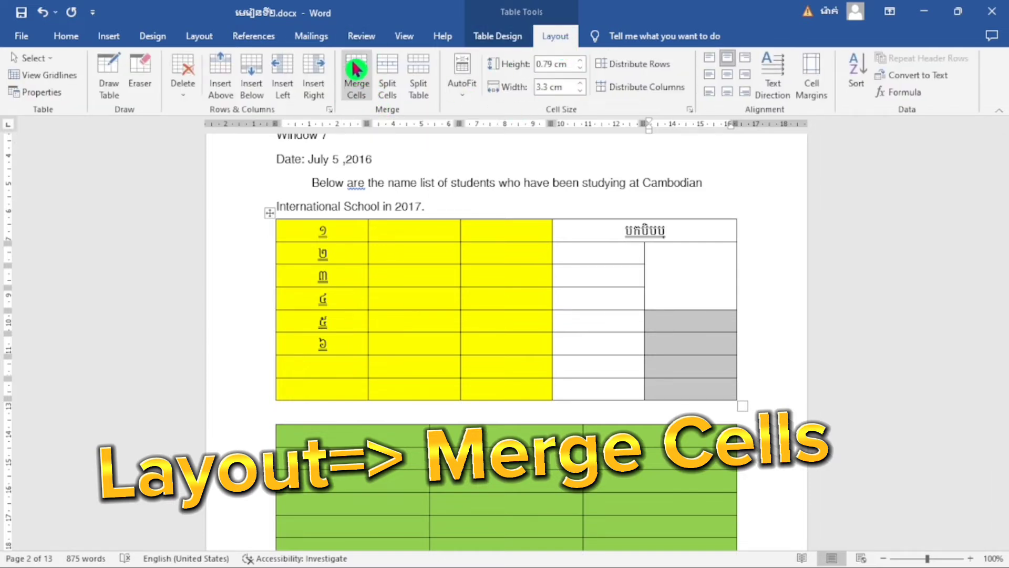
left_click(358, 89)
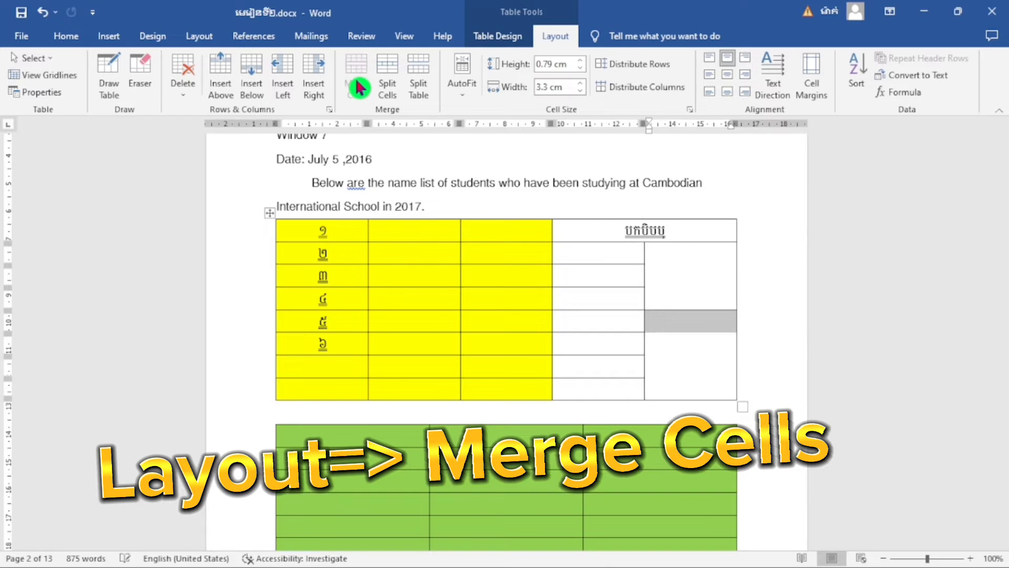
Enter ុថ៦តដរ in the upper tall merged cell of the first table's last column and ថយថ៦ថ៦ in the lower one.
left_click(678, 346)
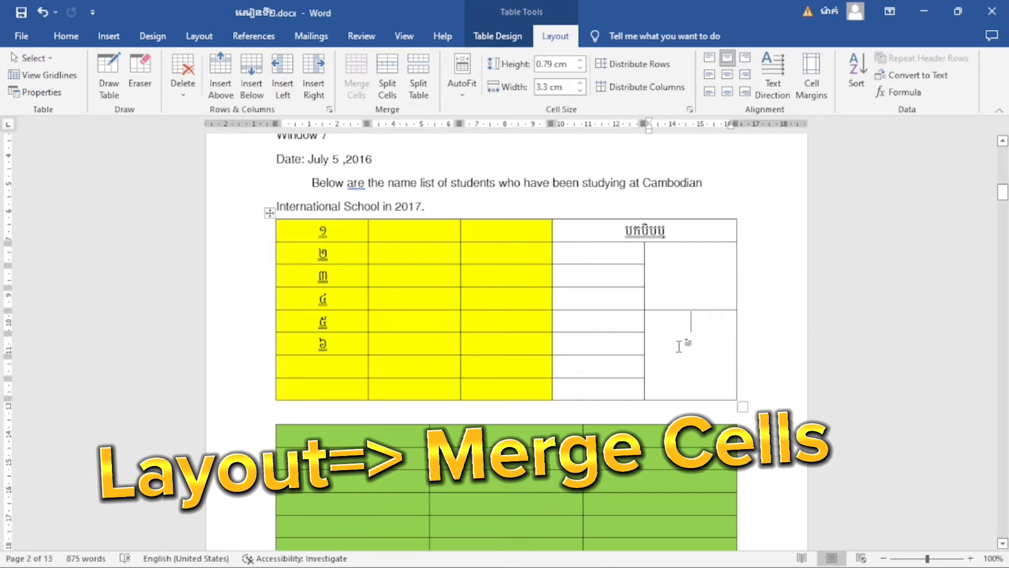
left_click(688, 318)
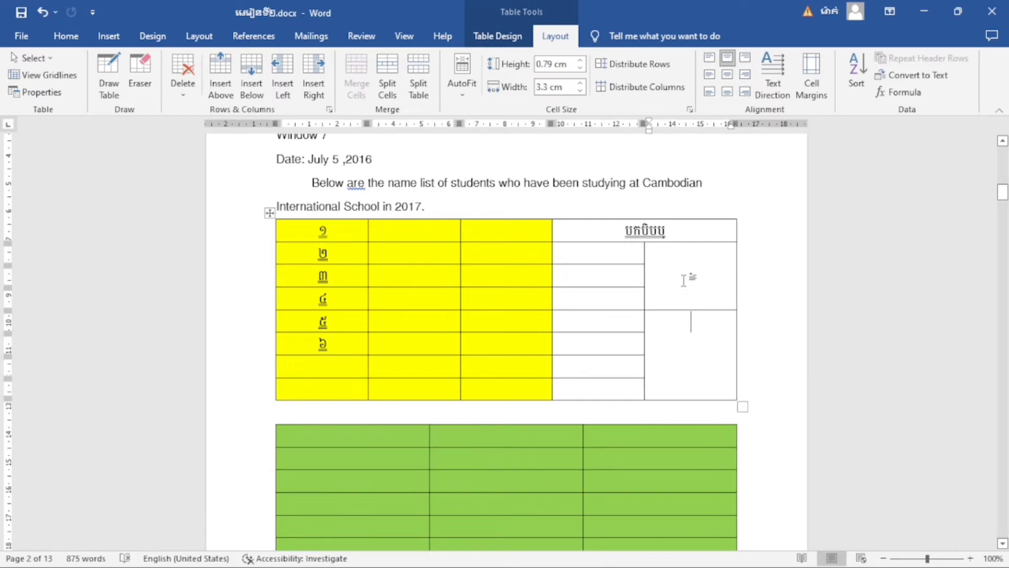
type("ុថ៦តដរ")
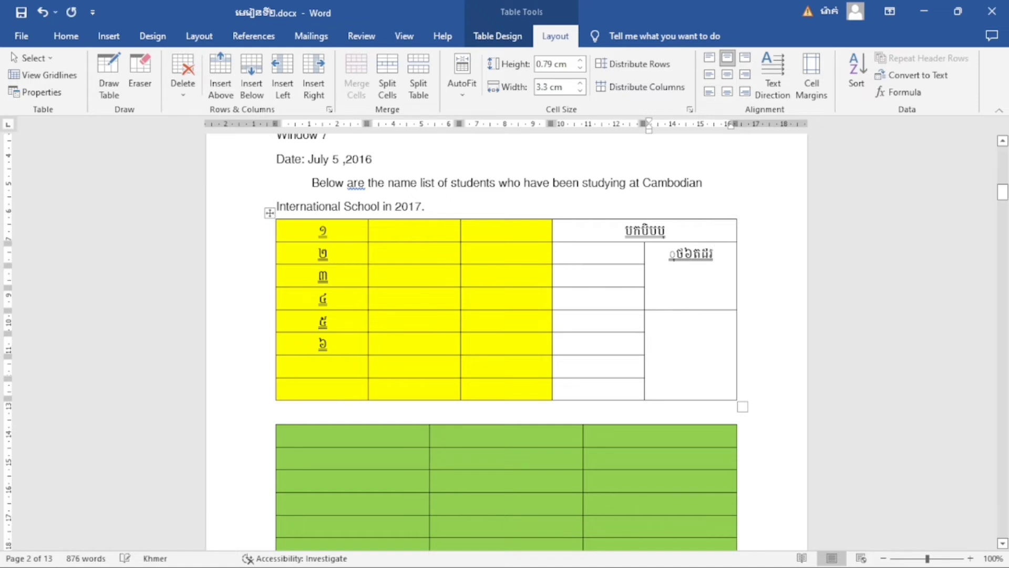
type("ថយថ៦ថ៦")
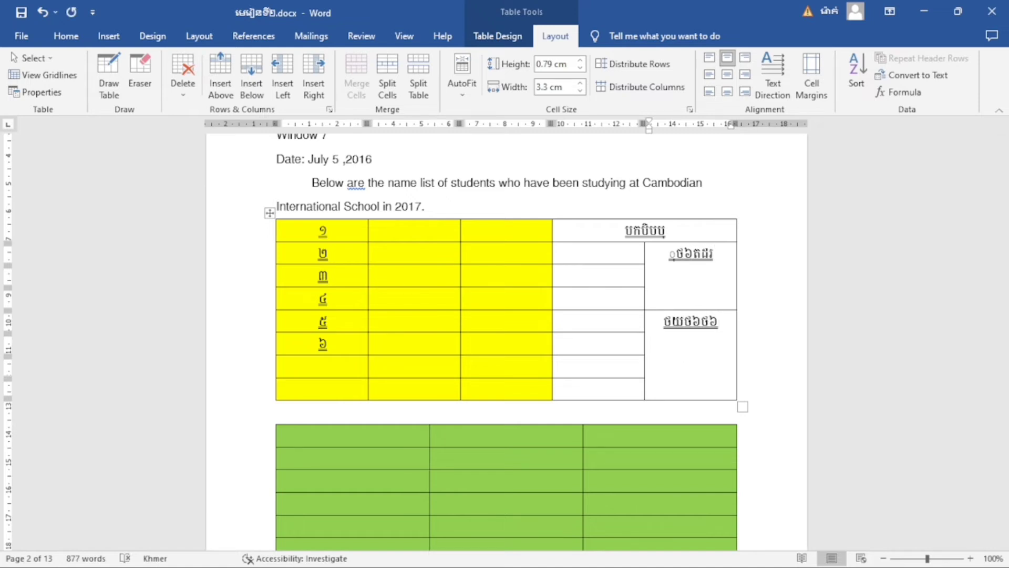
Center the text of the last column's two tall merged cells both vertically and horizontally.
left_click(618, 340)
left_click(695, 269)
left_click_drag(675, 259, 704, 350)
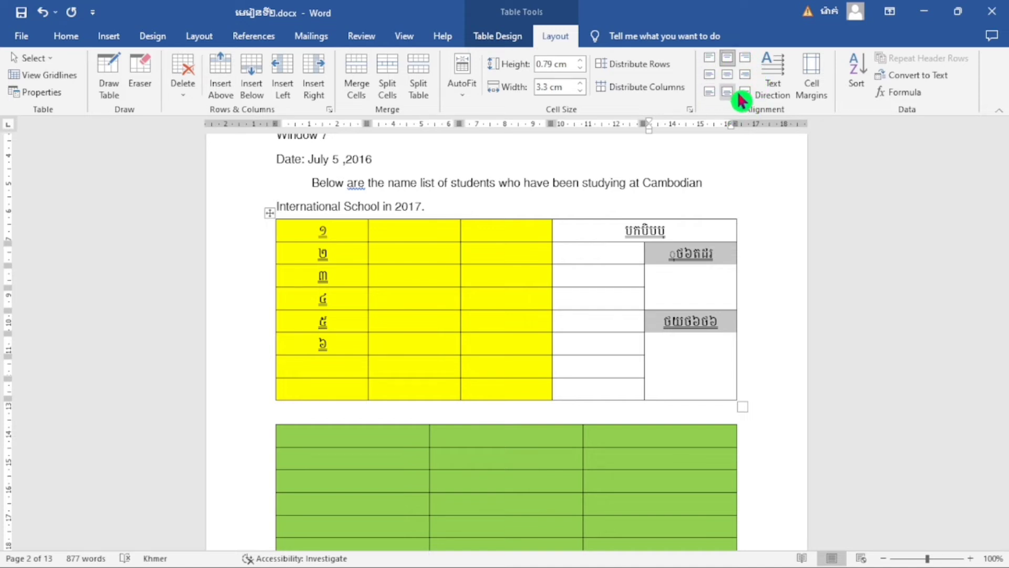
left_click(730, 76)
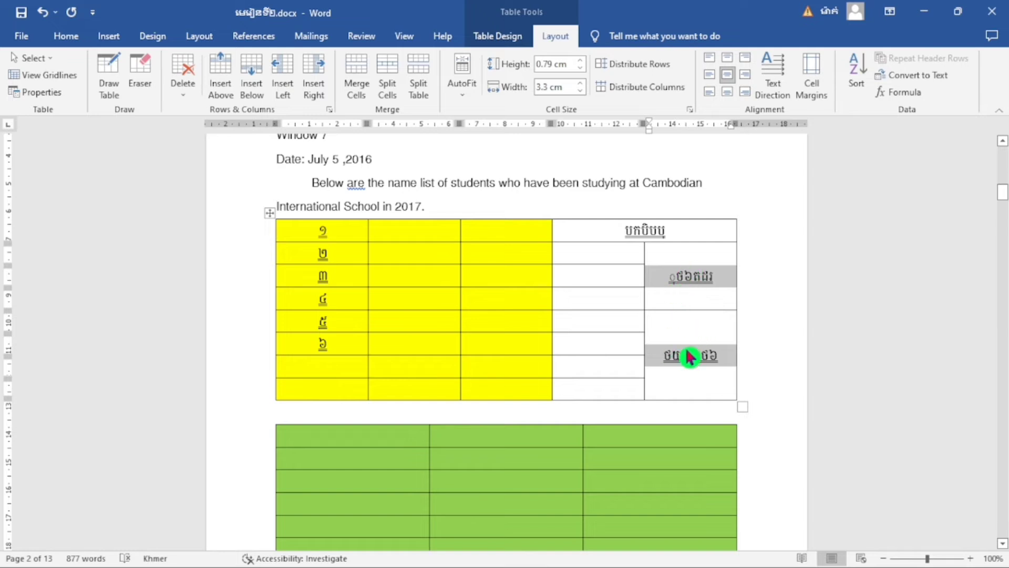
scroll(663, 345, "down", 2)
scroll(667, 352, "up", 1)
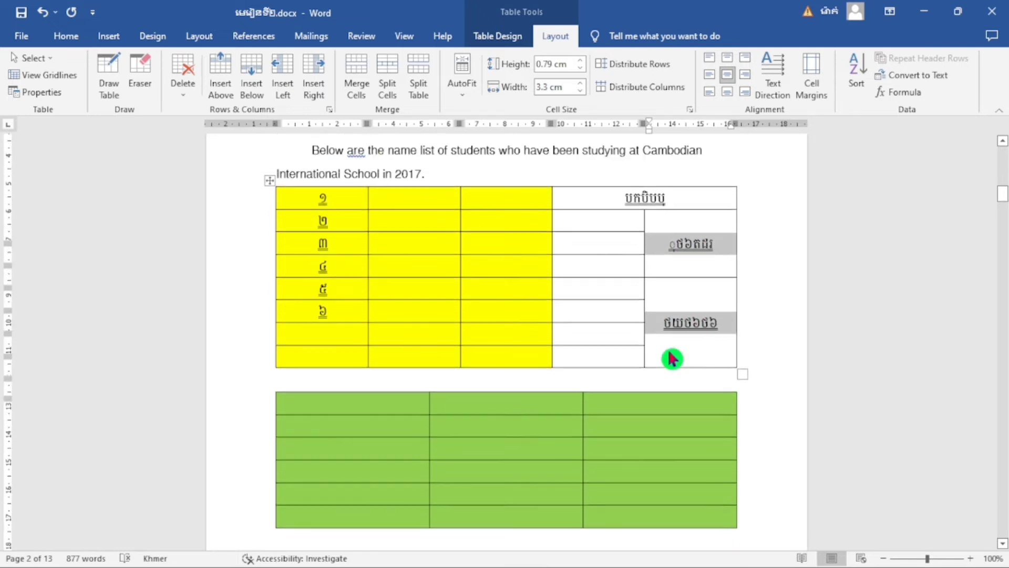
Remove the green shading from all cells of the second table.
scroll(662, 348, "down", 1)
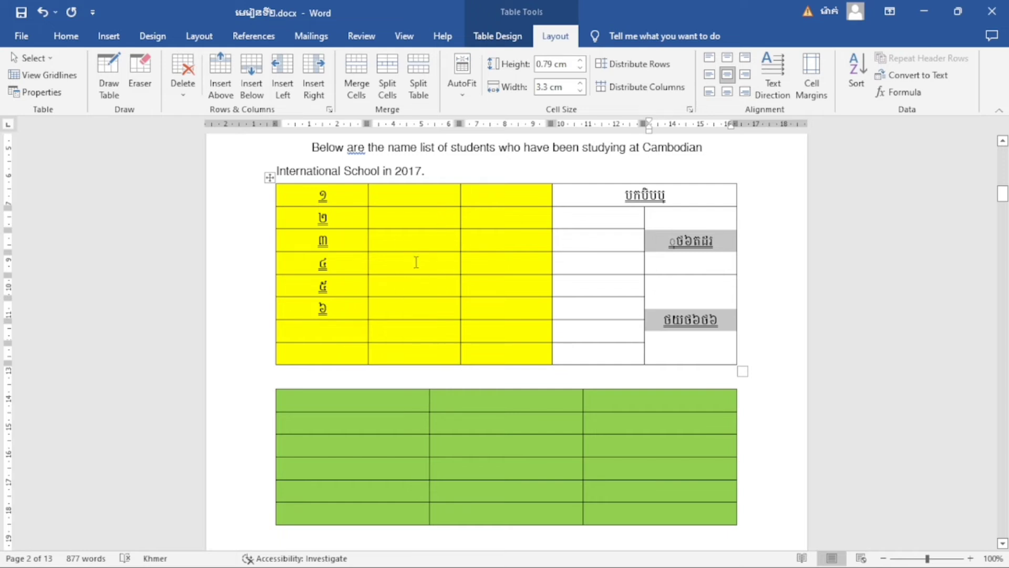
scroll(429, 369, "down", 2)
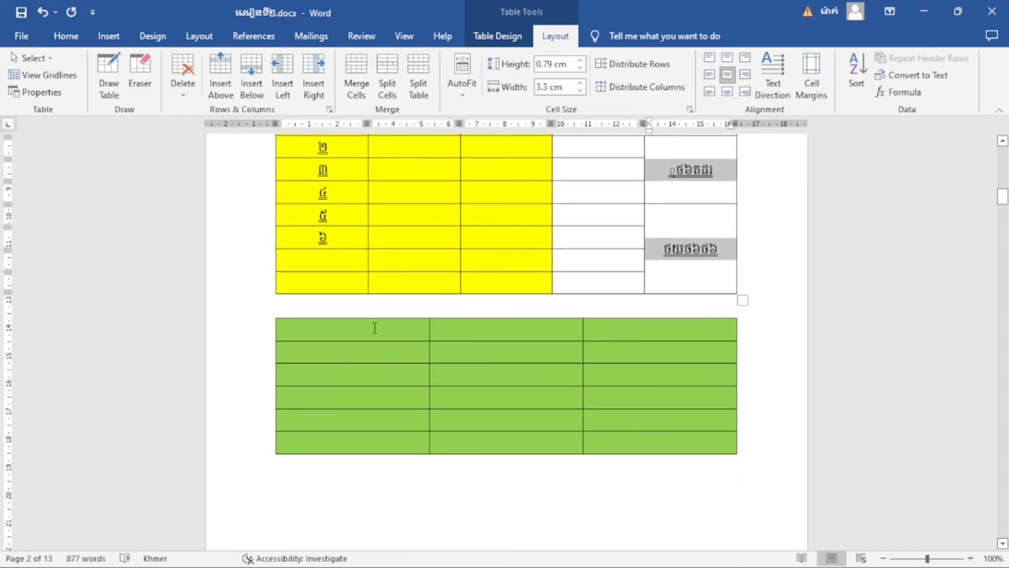
left_click_drag(375, 327, 653, 432)
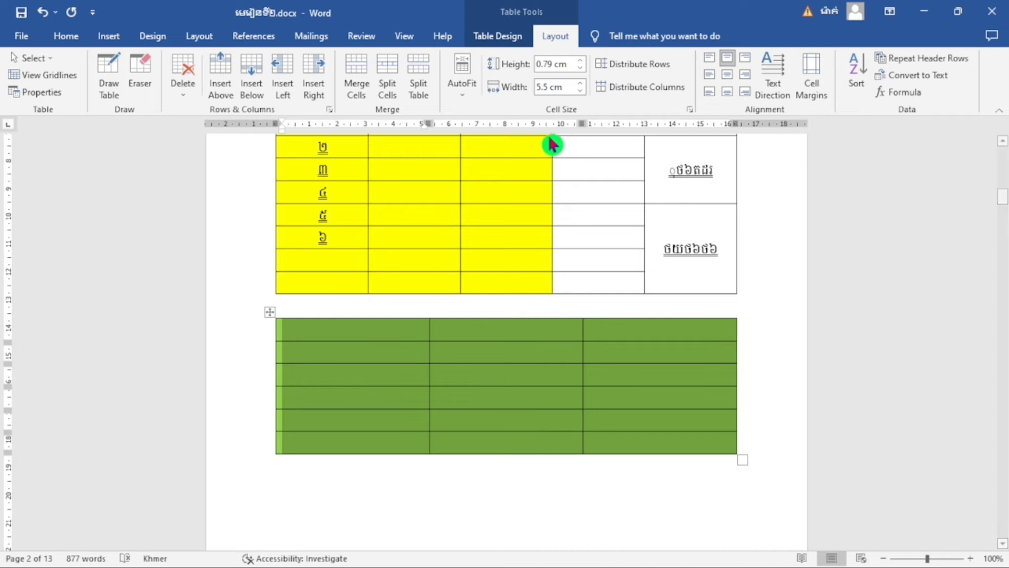
left_click(513, 38)
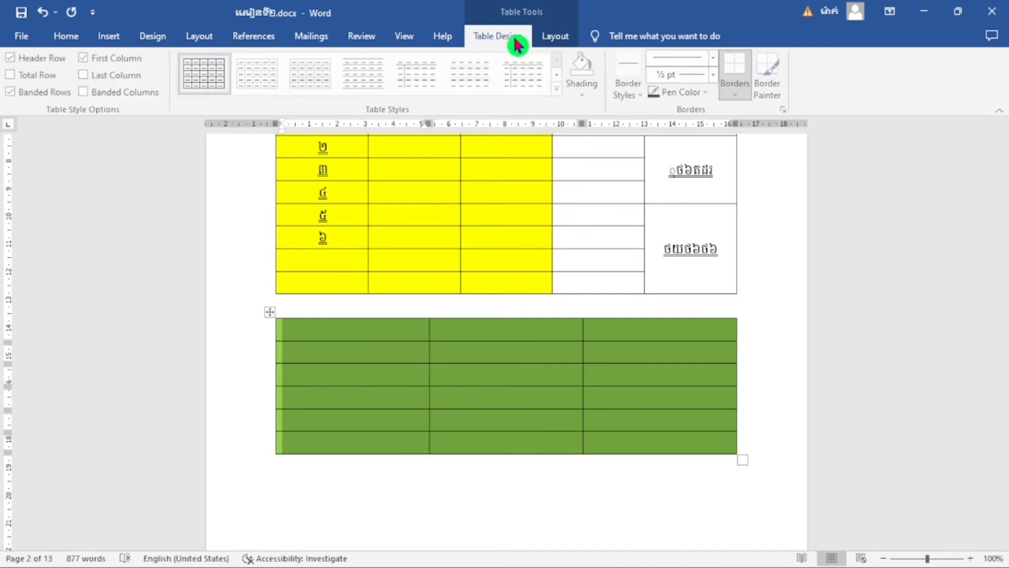
left_click(589, 95)
left_click(591, 219)
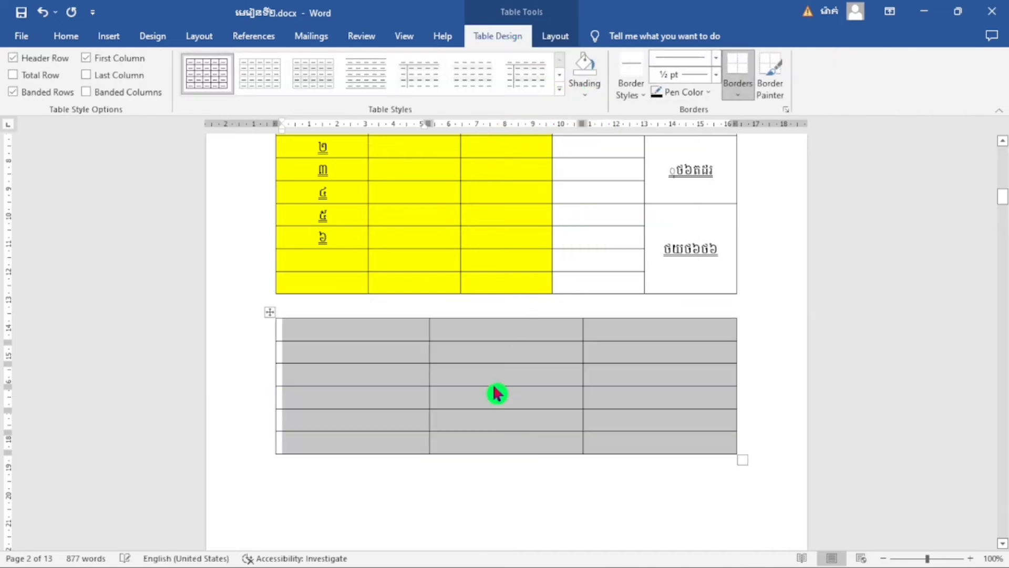
left_click(491, 387)
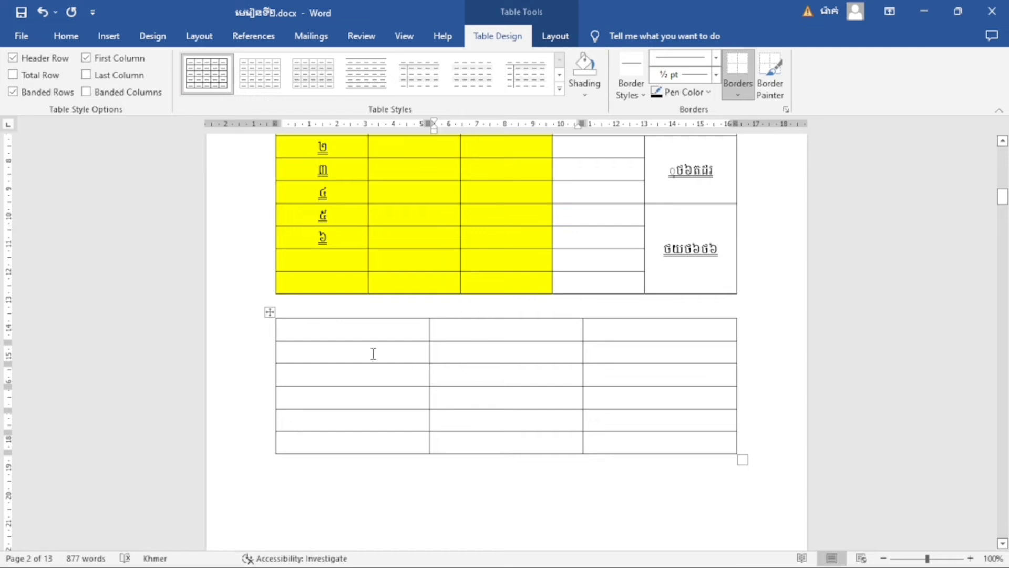
Shade the top four cells of the second table's first column dark red.
left_click_drag(369, 328, 374, 385)
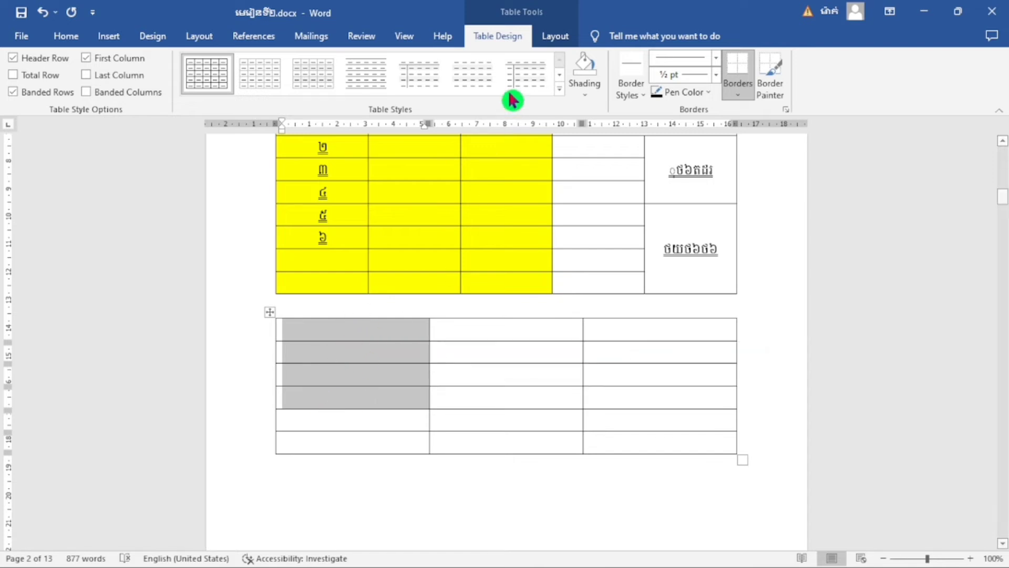
left_click(485, 38)
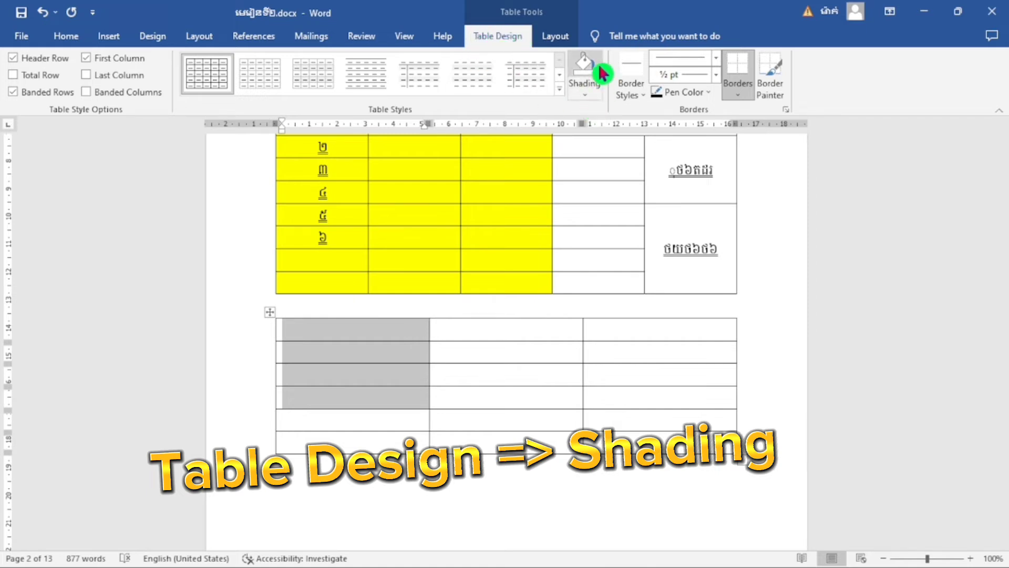
left_click(591, 98)
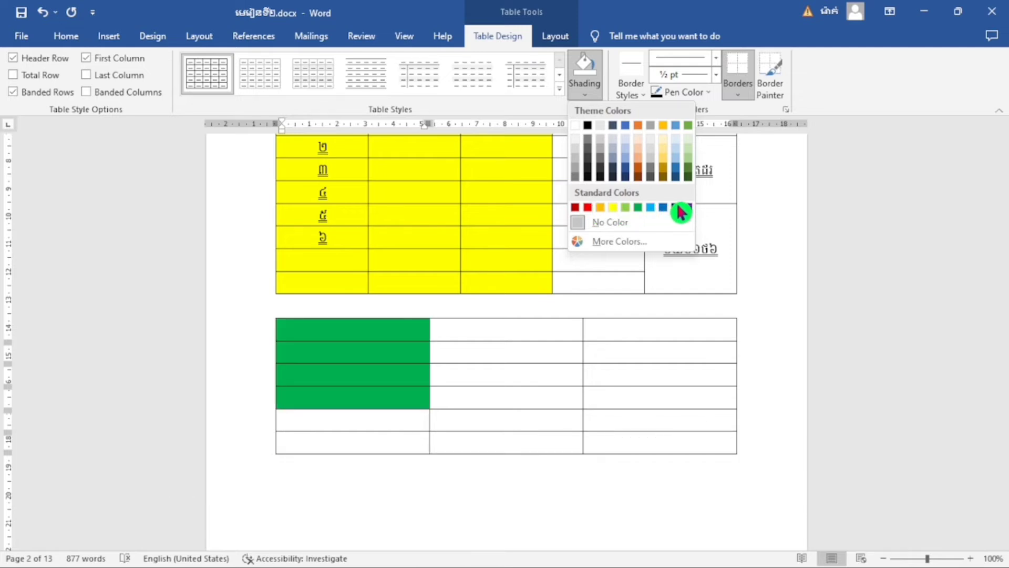
left_click(589, 209)
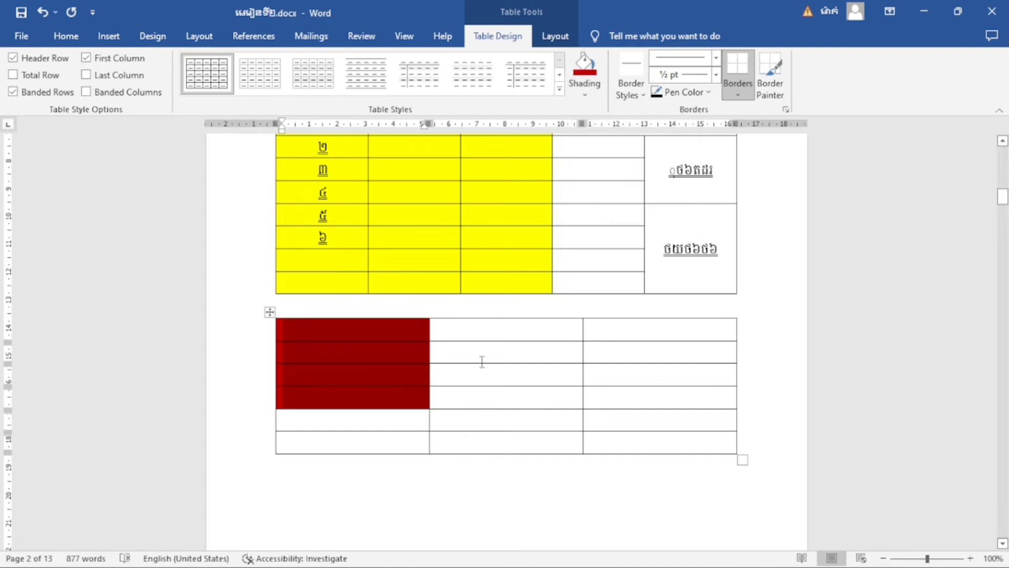
left_click(404, 366)
Compare the shading of the yellow first table with that of the red-shaded second table.
scroll(450, 387, "down", 2)
scroll(450, 387, "up", 5)
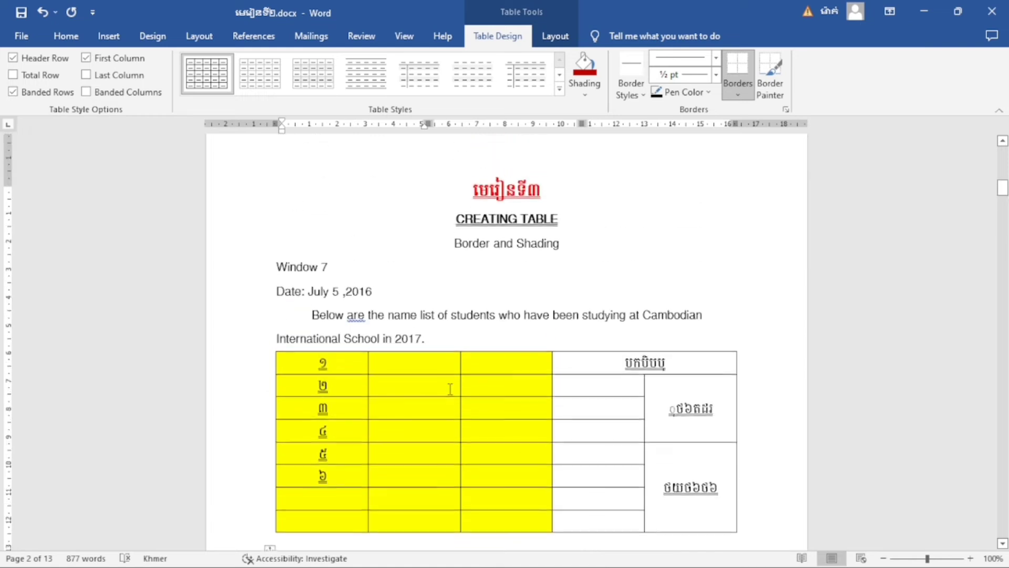
scroll(450, 389, "down", 3)
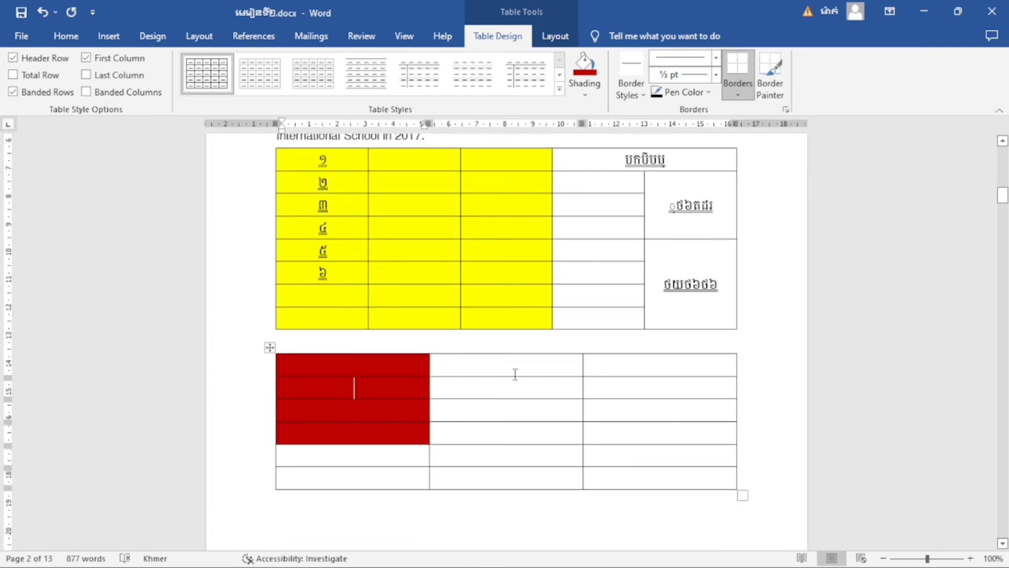
scroll(510, 368, "up", 3)
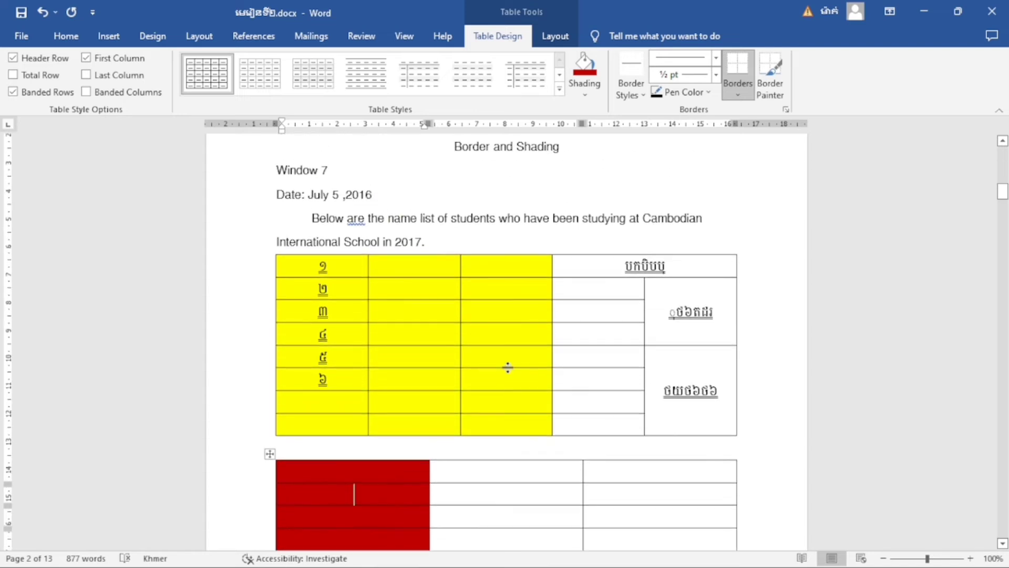
scroll(444, 347, "down", 2)
scroll(599, 291, "up", 2)
scroll(613, 353, "down", 1)
scroll(609, 359, "down", 2)
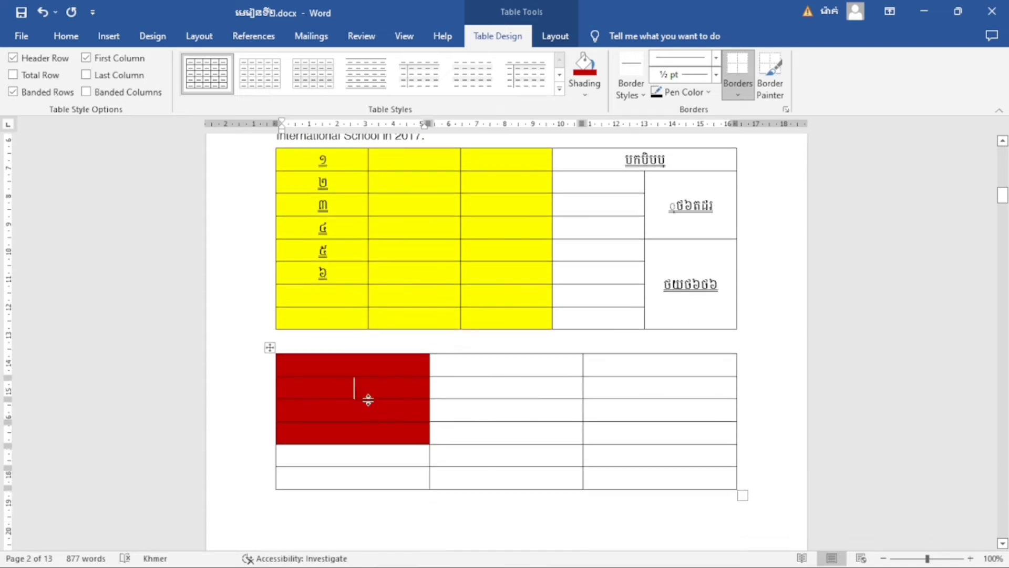
Apply the dark red shading to all six cells of the second table's first column.
left_click(528, 393)
left_click_drag(372, 363, 372, 466)
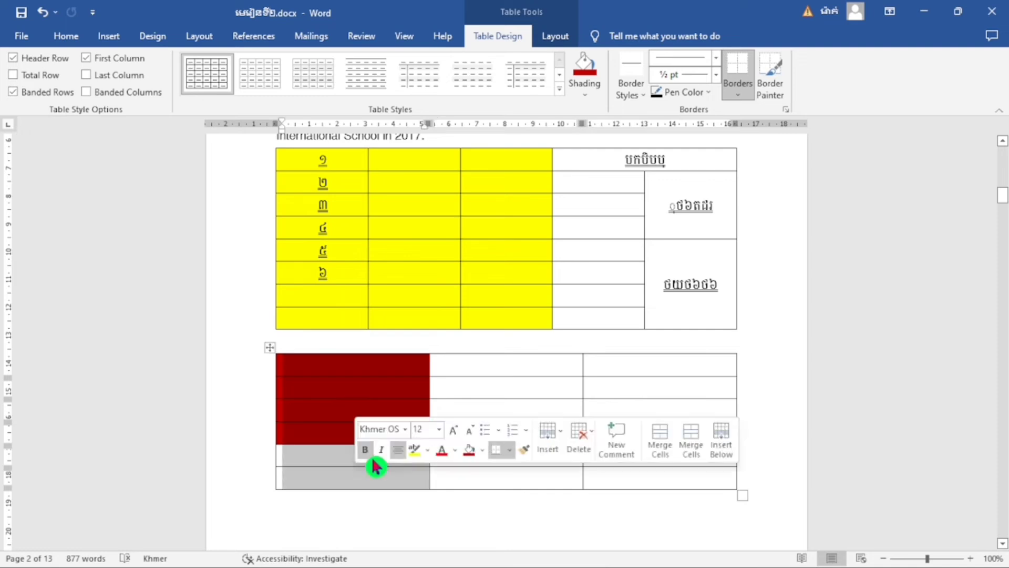
left_click(591, 72)
left_click(349, 412)
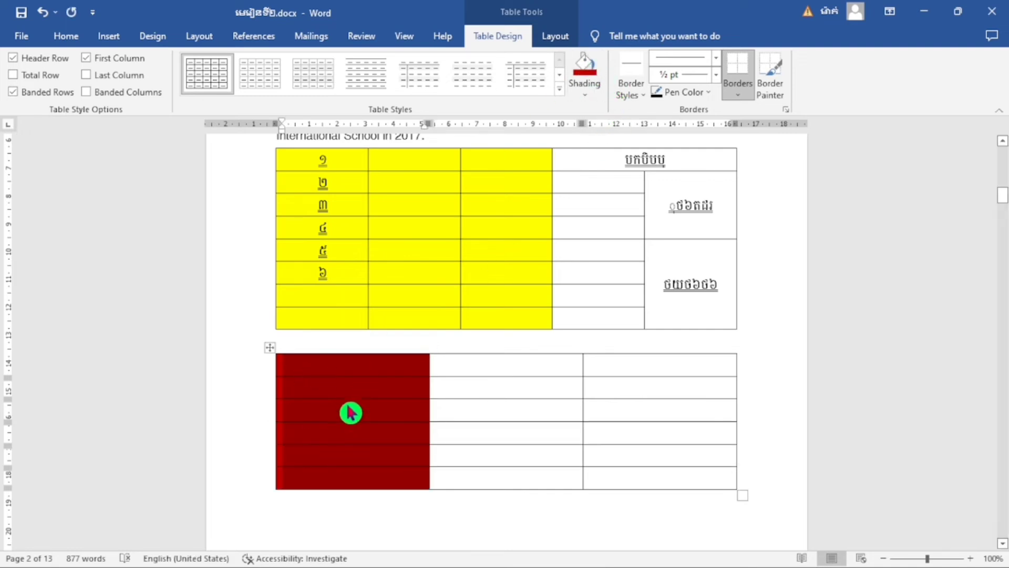
left_click(352, 366)
left_click_drag(355, 366, 388, 478)
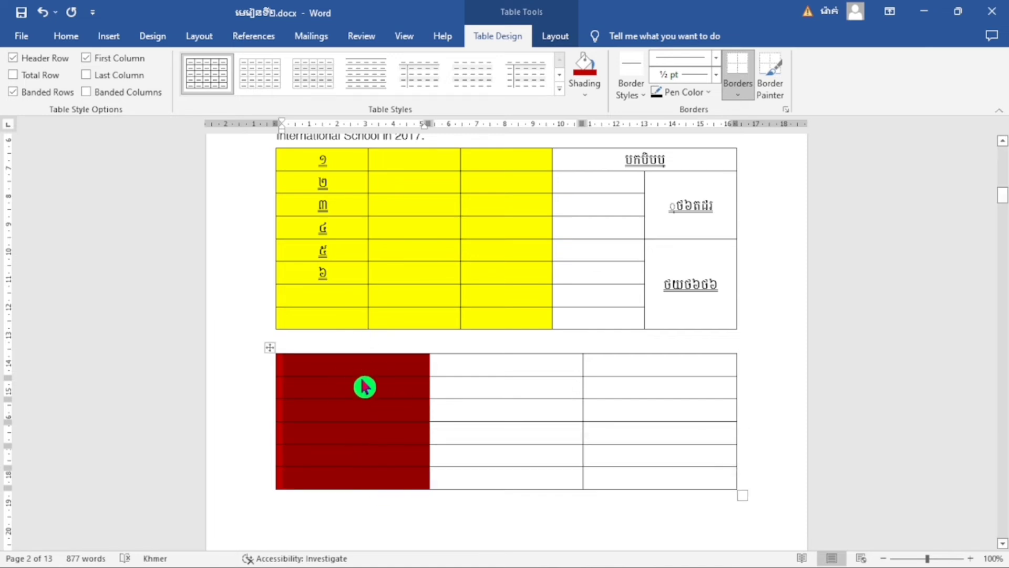
left_click(522, 369)
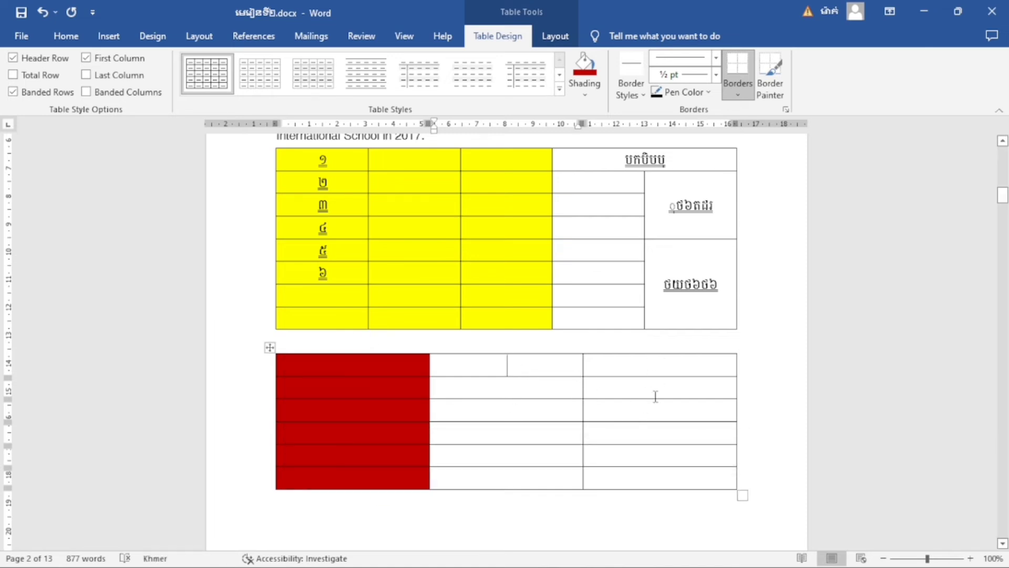
Delete the entire third column of the second table.
left_click_drag(642, 369, 644, 474)
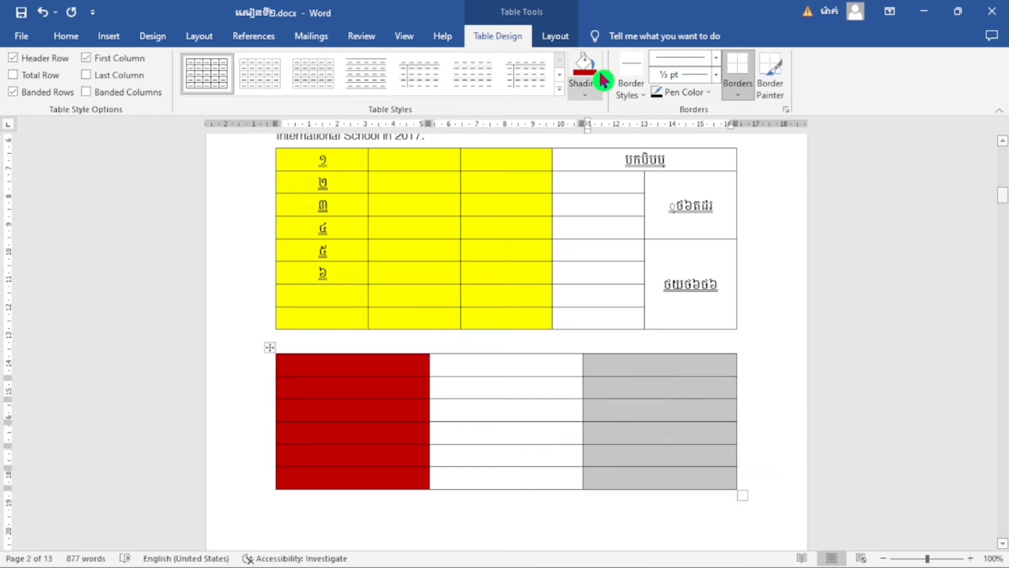
left_click(573, 39)
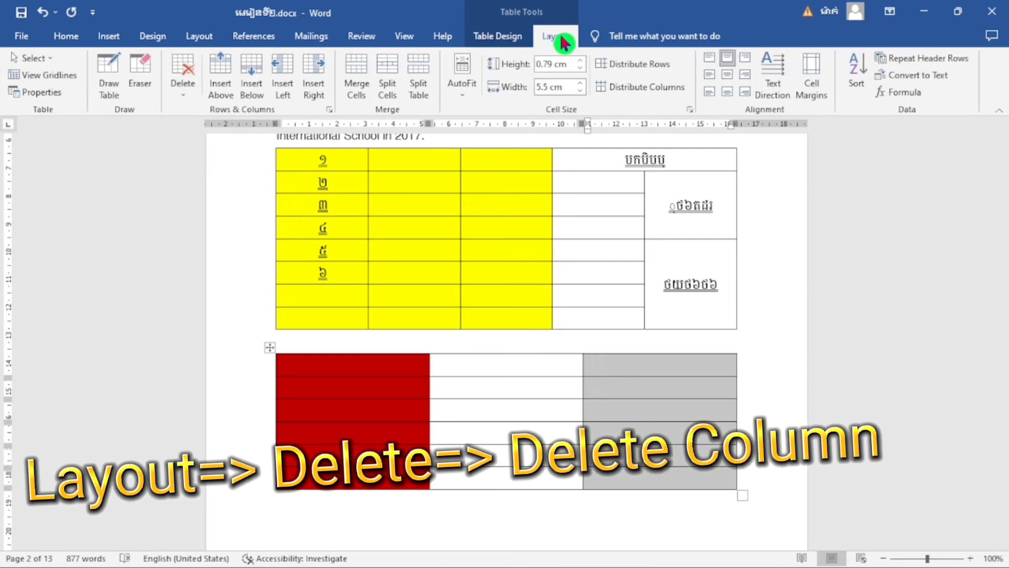
left_click(185, 81)
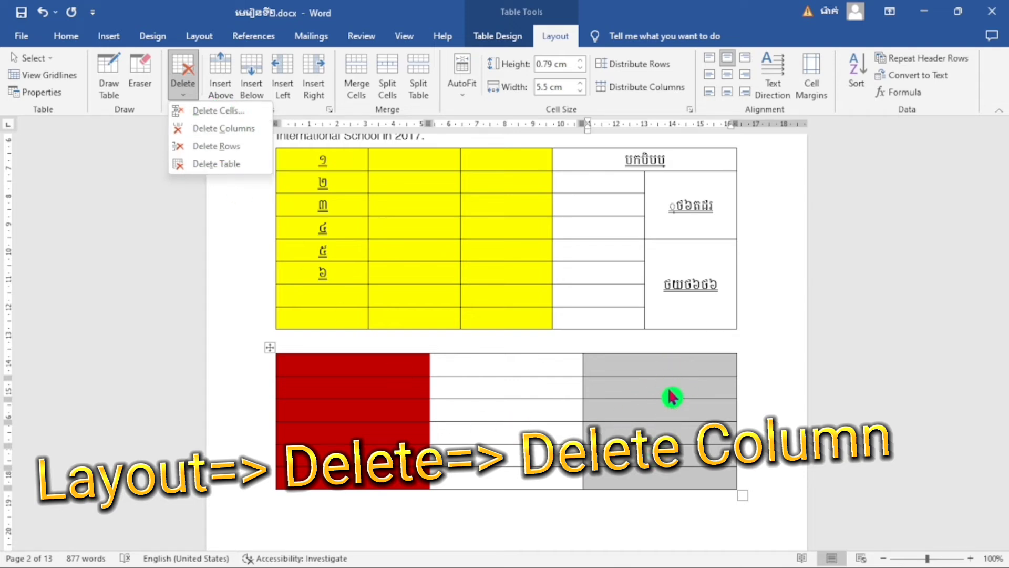
left_click(242, 135)
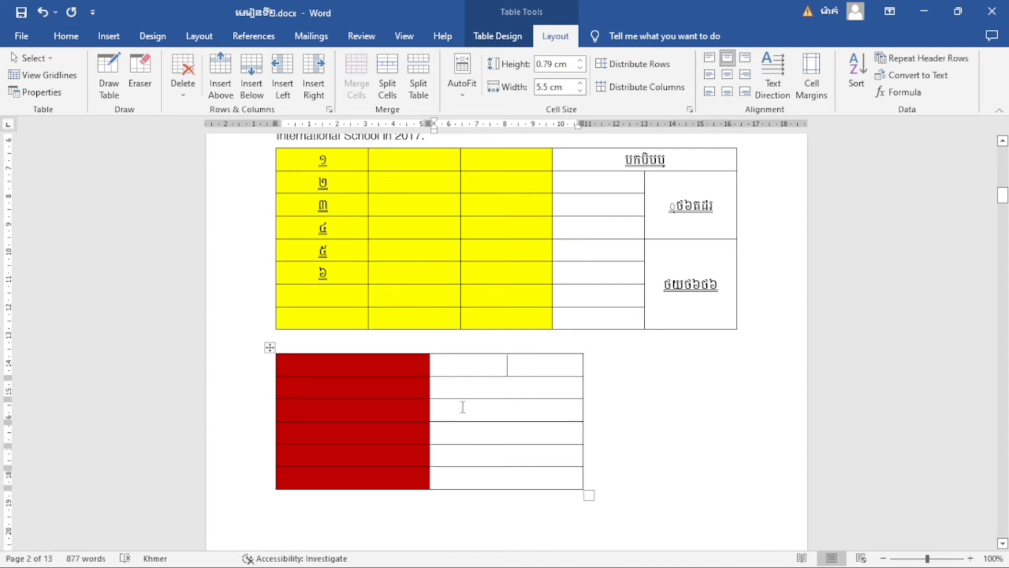
Remove the shading from the first four cells of the first table's last two rows.
left_click_drag(344, 293, 625, 313)
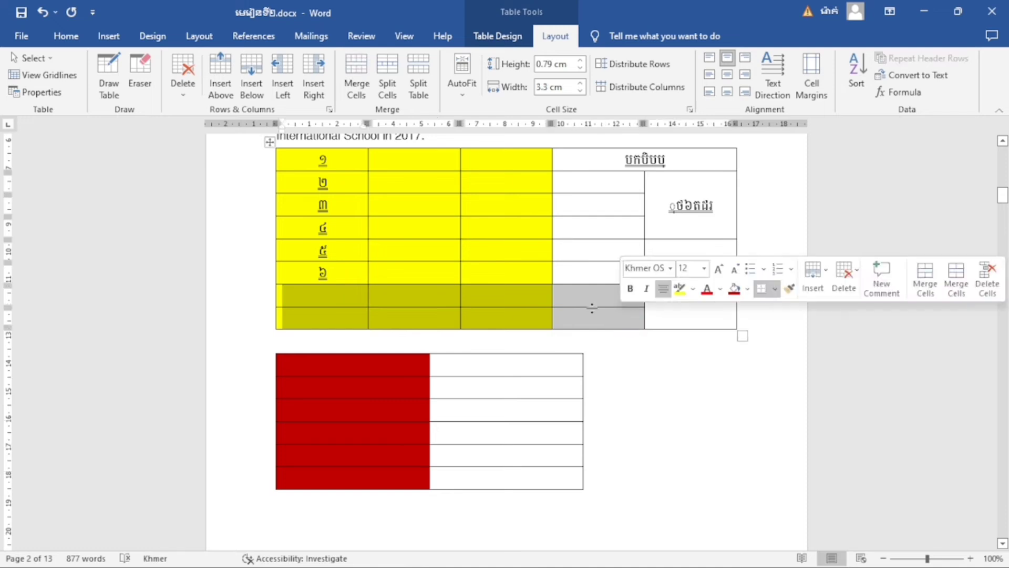
left_click(517, 39)
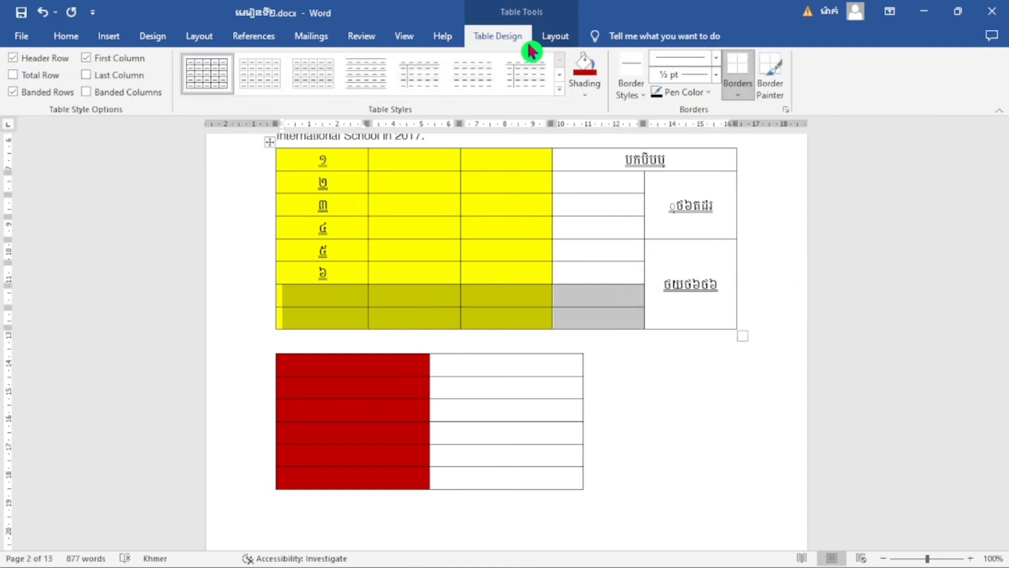
left_click(586, 97)
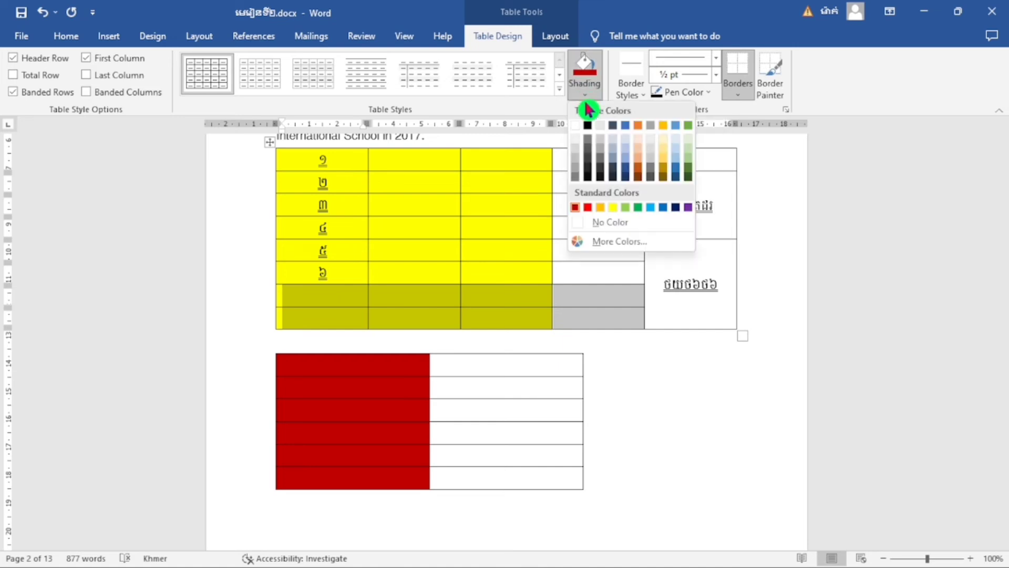
left_click(608, 231)
key("ctrl+z")
left_click(523, 315)
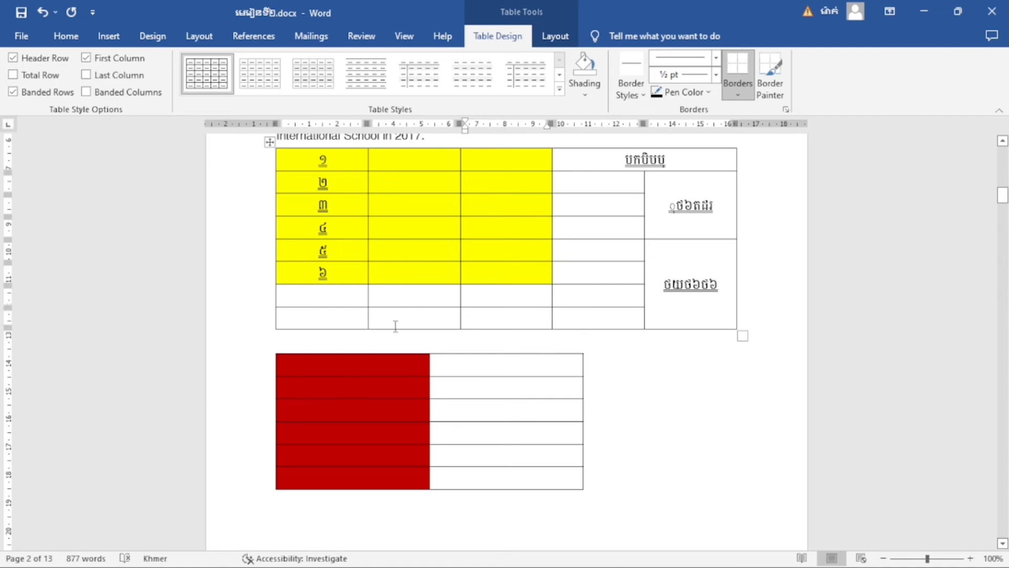
Delete the last two rows of the first table, below the row numbered ៦.
left_click_drag(341, 292, 599, 319)
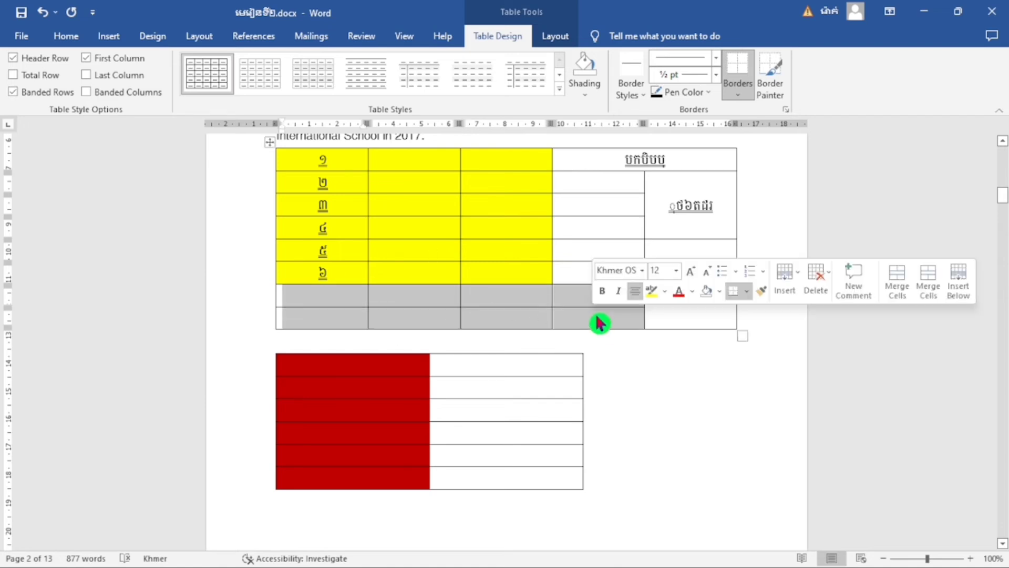
left_click(560, 37)
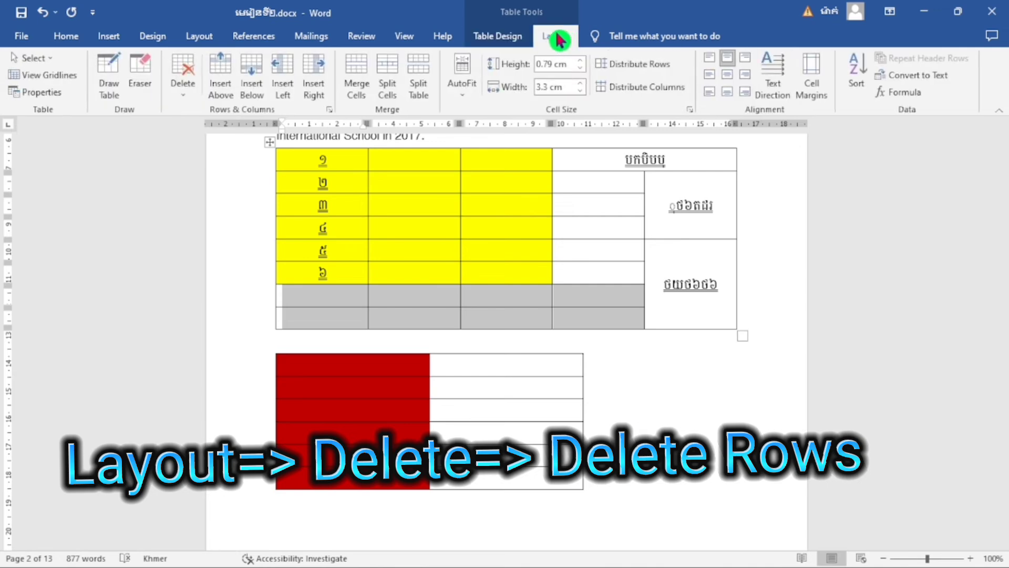
left_click(187, 86)
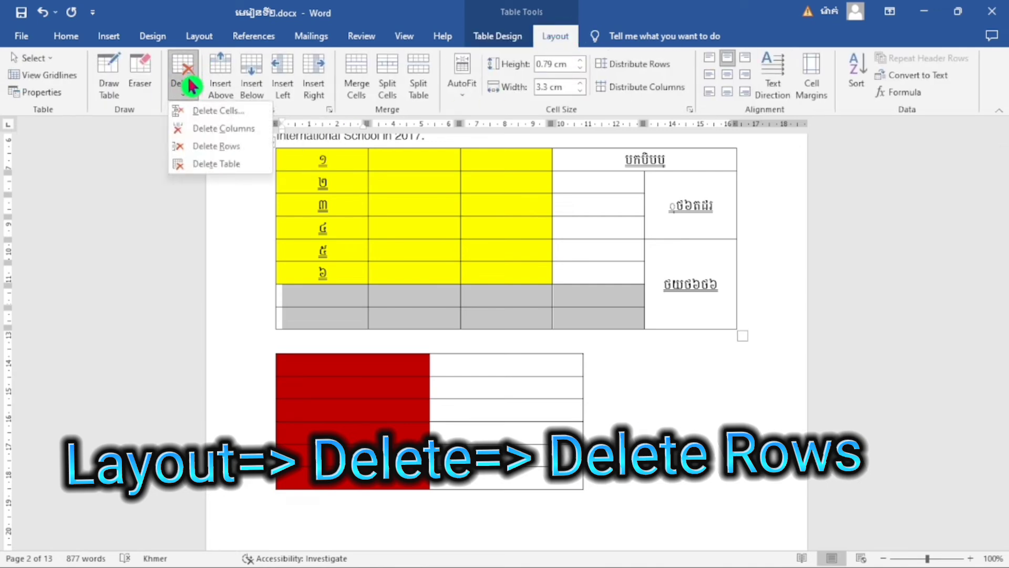
left_click(251, 152)
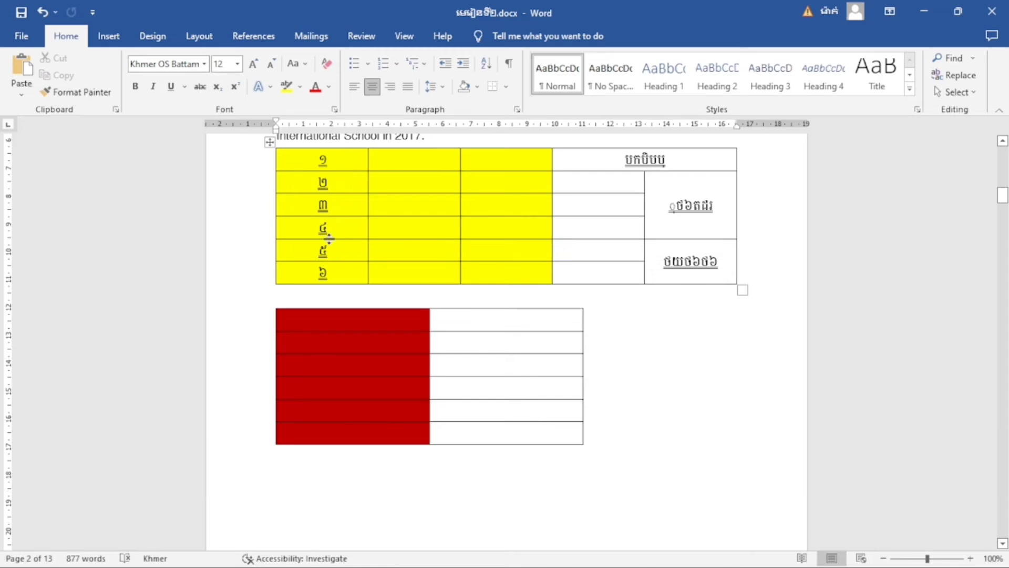
Look over both tables and close the document without saving the changes.
mouse_move(266, 170)
scroll(579, 416, "up", 4)
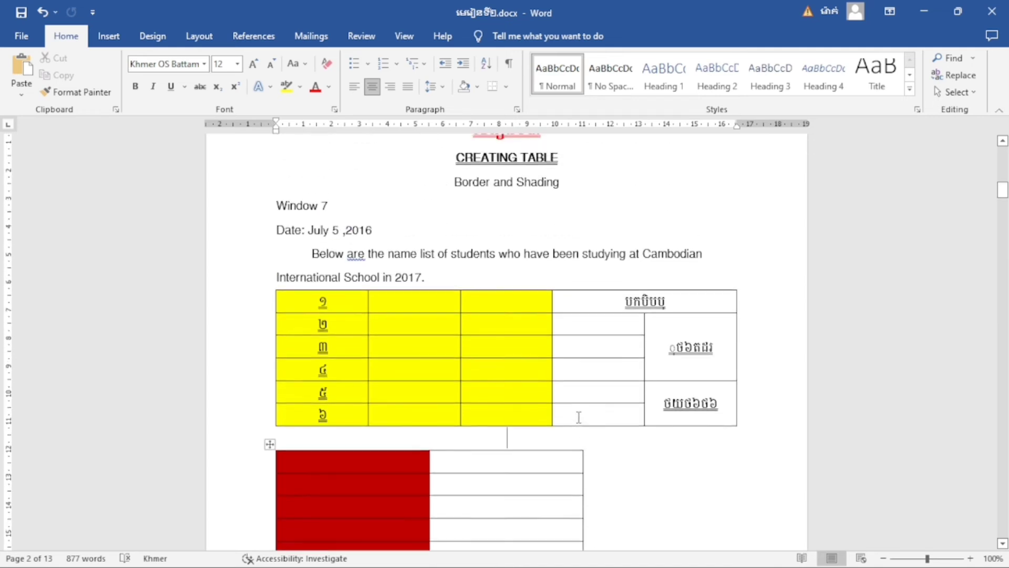
scroll(527, 295, "down", 3)
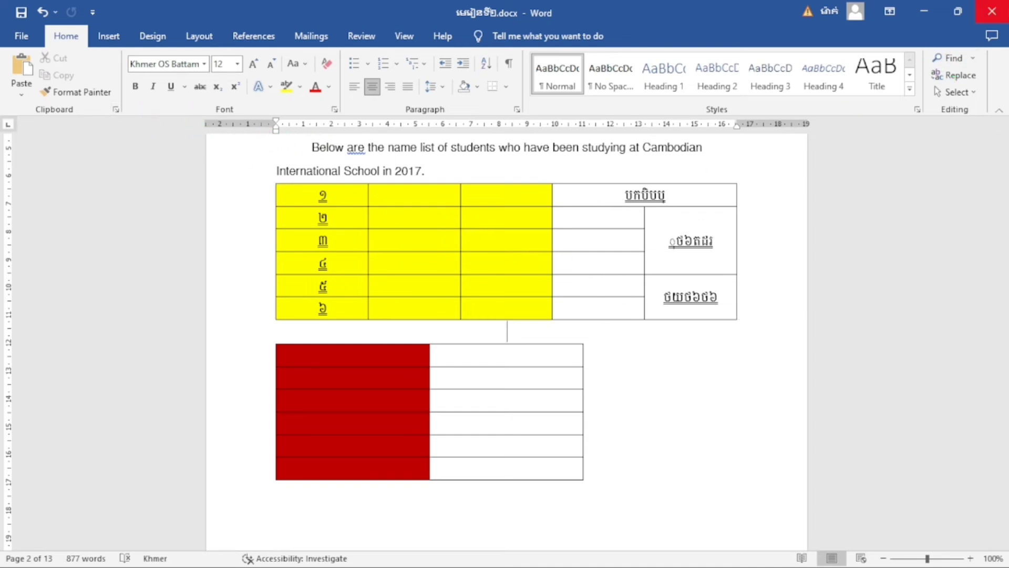
left_click(995, 15)
left_click(499, 327)
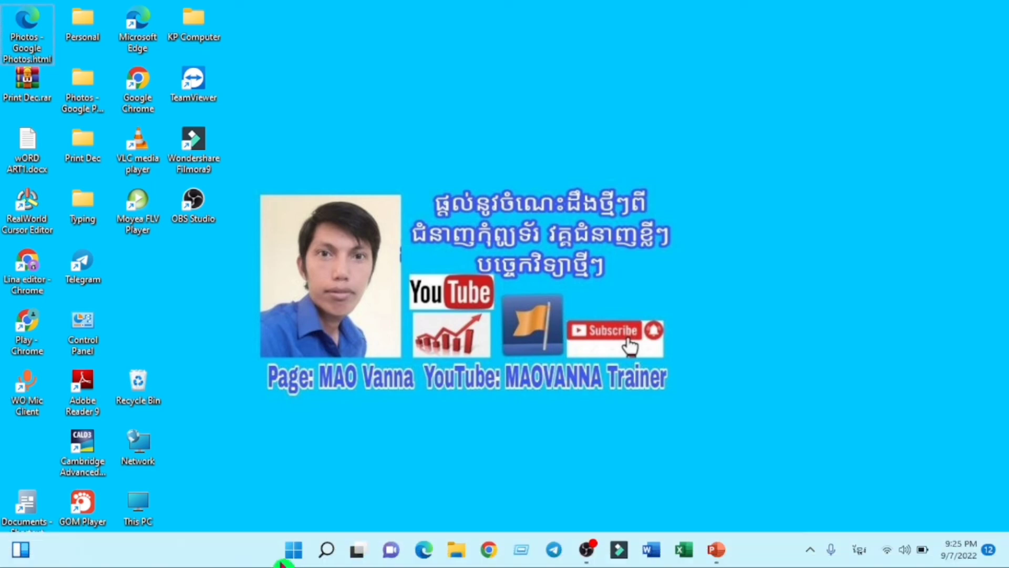
Start Word, reopen the recent document មេរៀនទី២.docx and place the cursor in the Time header cell of the Student List table.
left_click(653, 551)
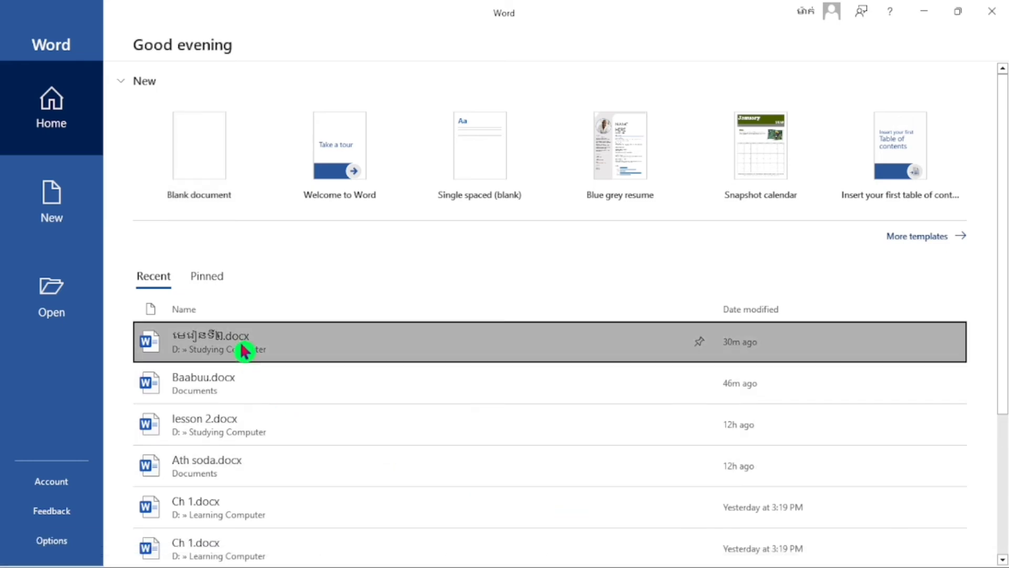
left_click(238, 345)
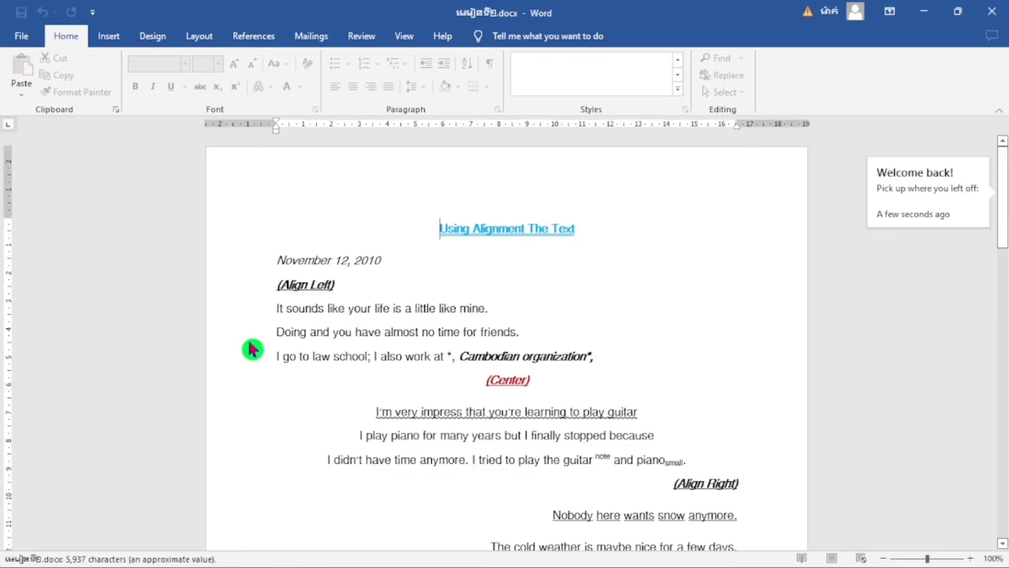
scroll(506, 342, "down", 12)
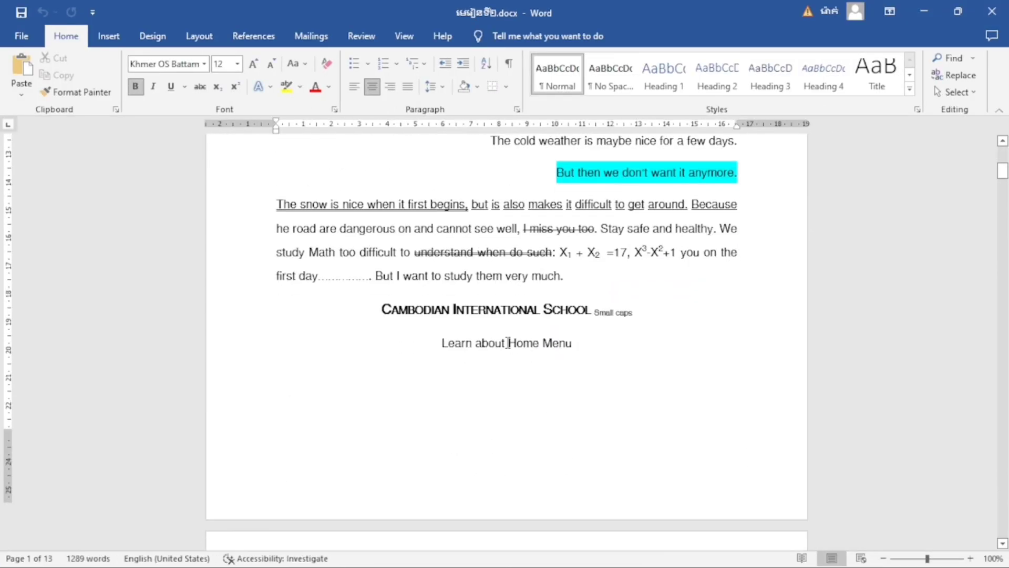
scroll(508, 342, "down", 6)
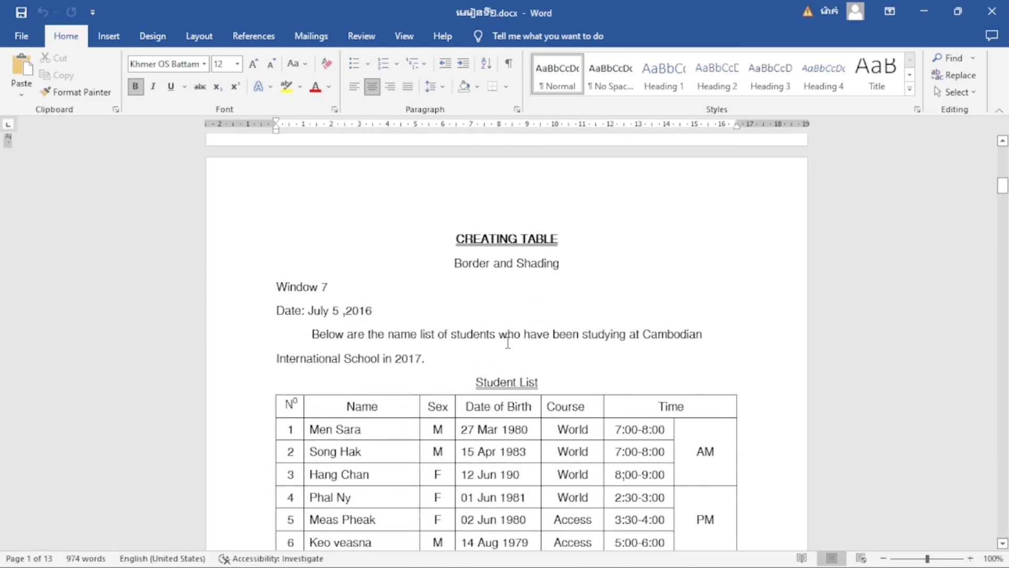
scroll(508, 343, "down", 8)
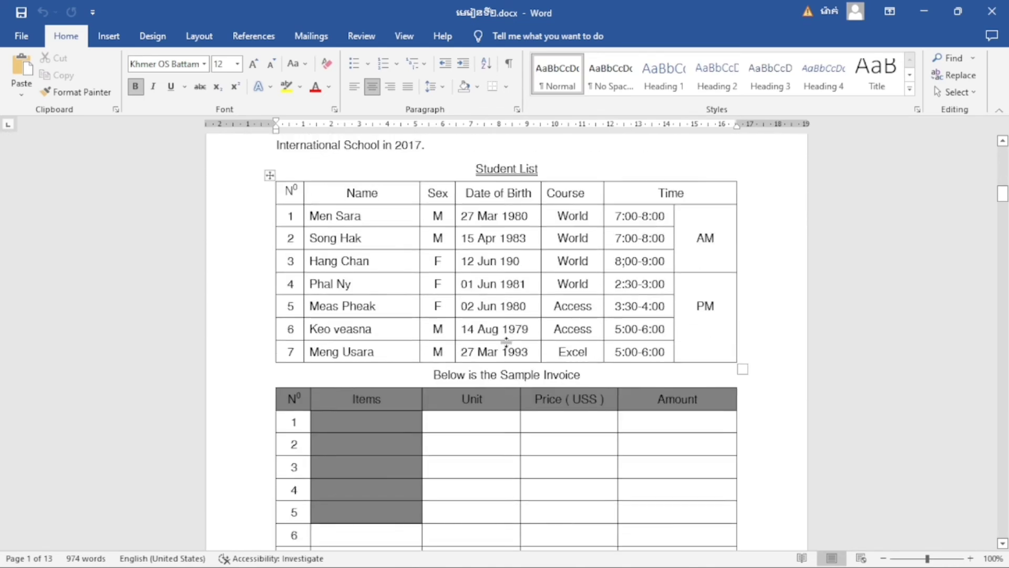
scroll(507, 341, "up", 5)
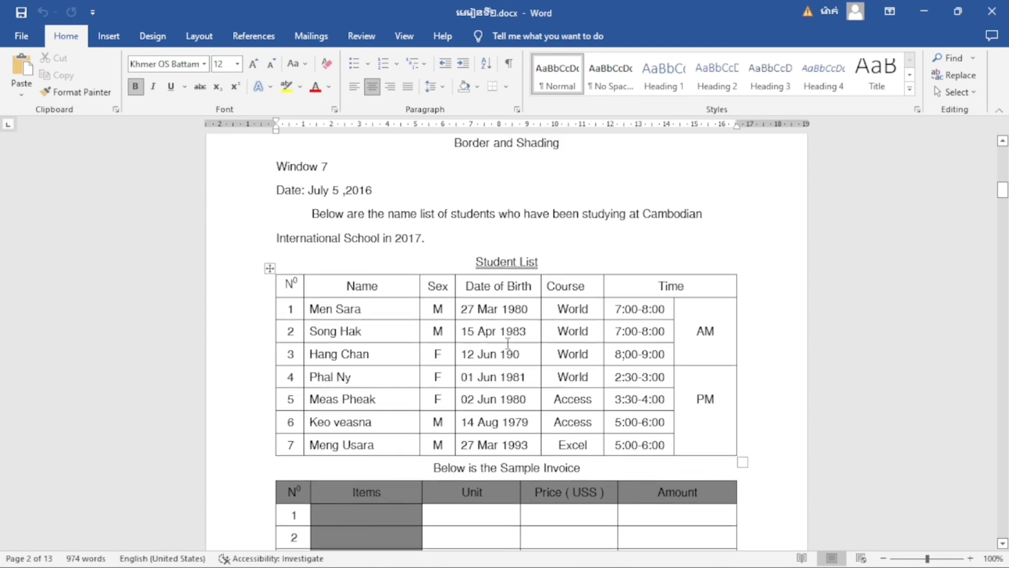
scroll(508, 342, "up", 1)
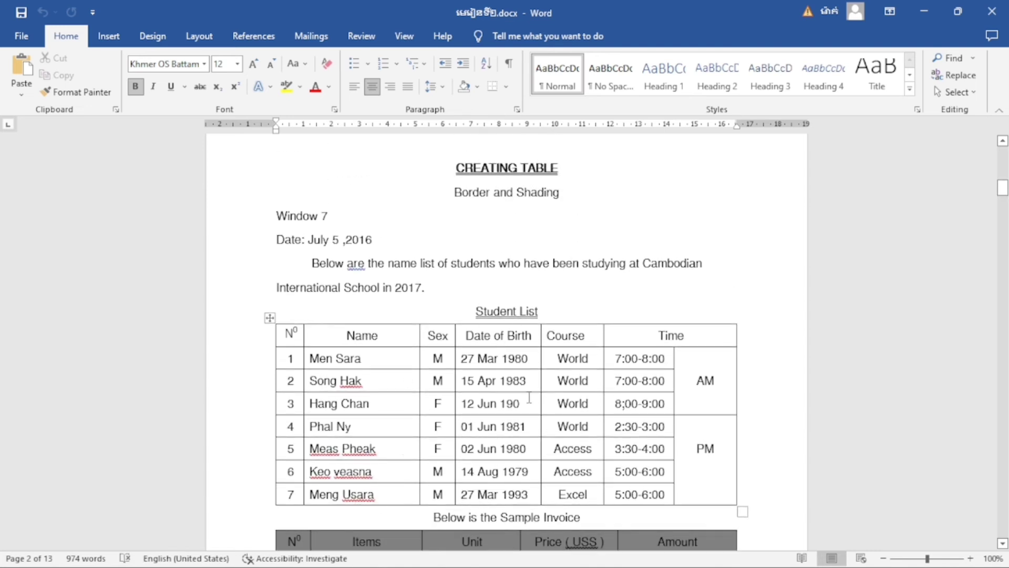
left_click(652, 333)
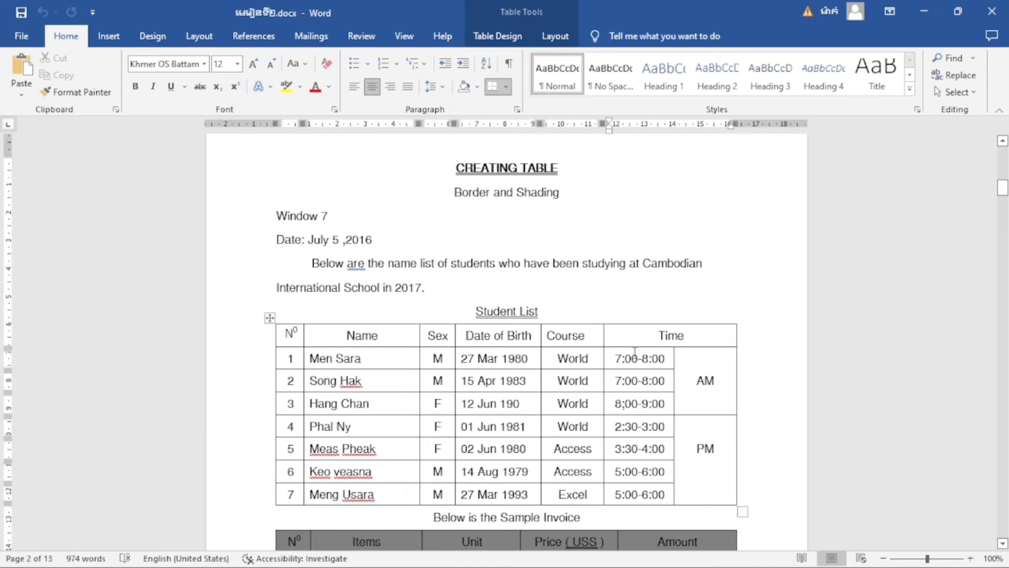
Try merging the three time cells of rows 1 to 3 in the Student List table and undo the merge.
left_click_drag(633, 362, 637, 405)
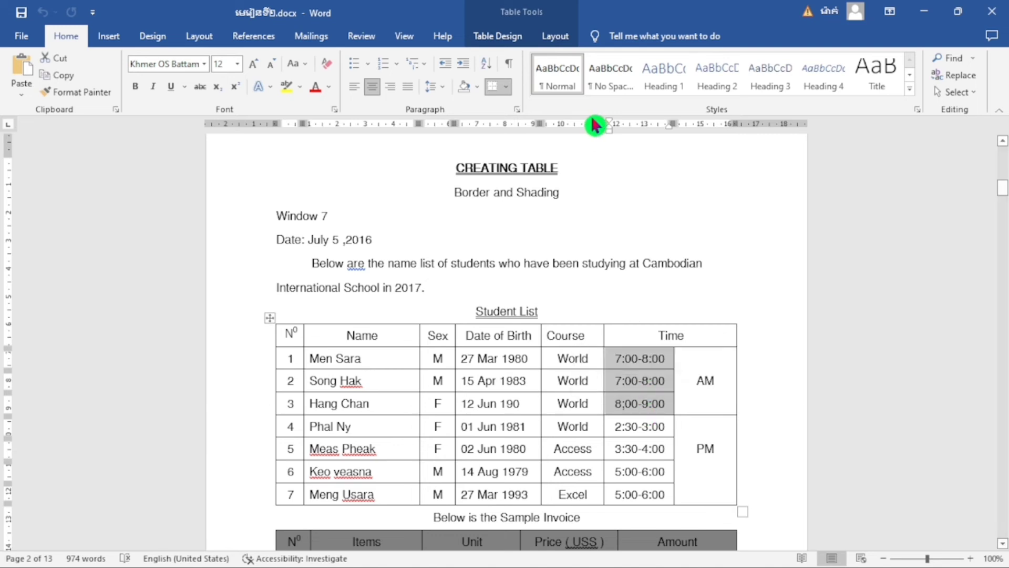
left_click(569, 37)
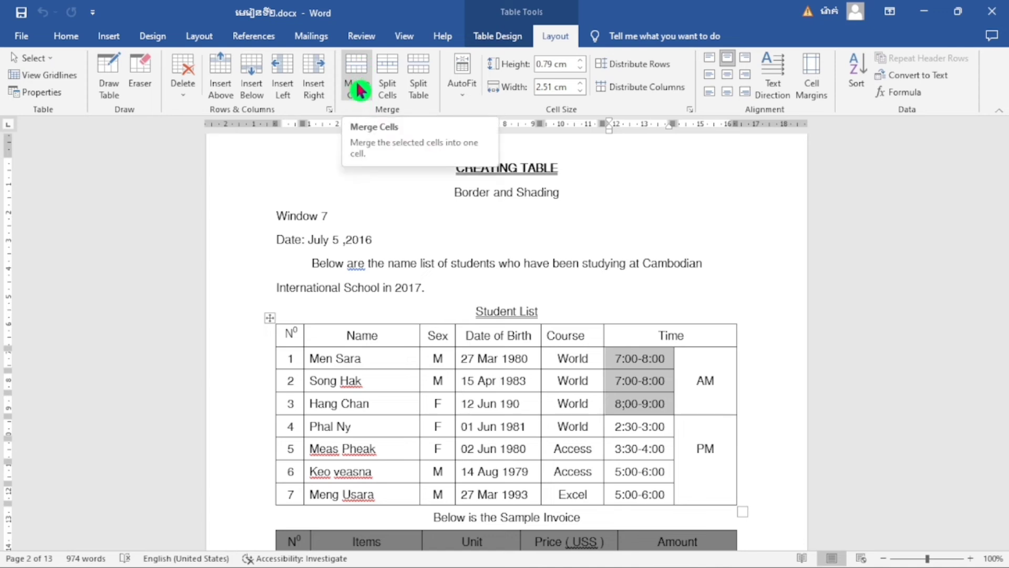
left_click(357, 89)
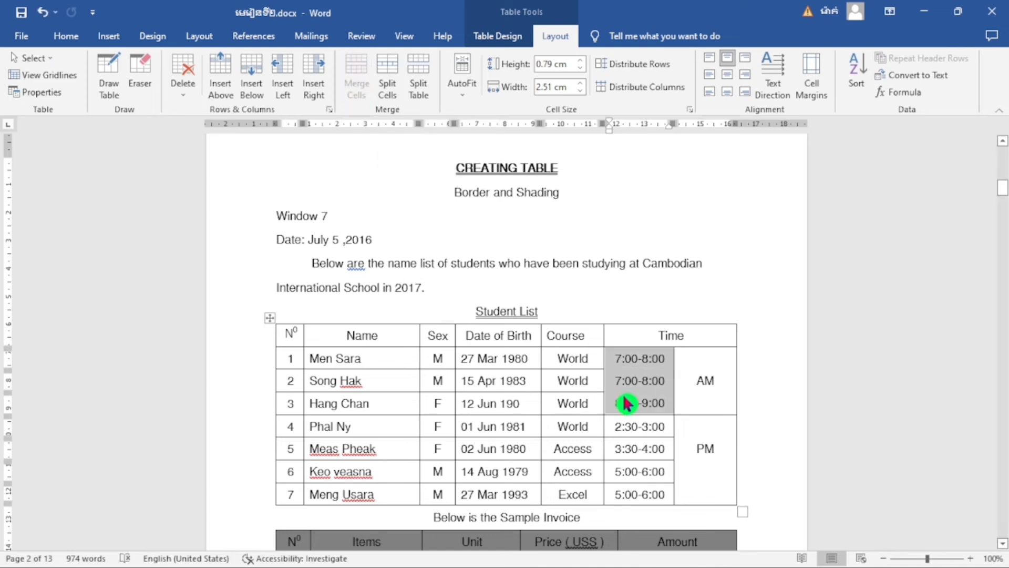
left_click(40, 16)
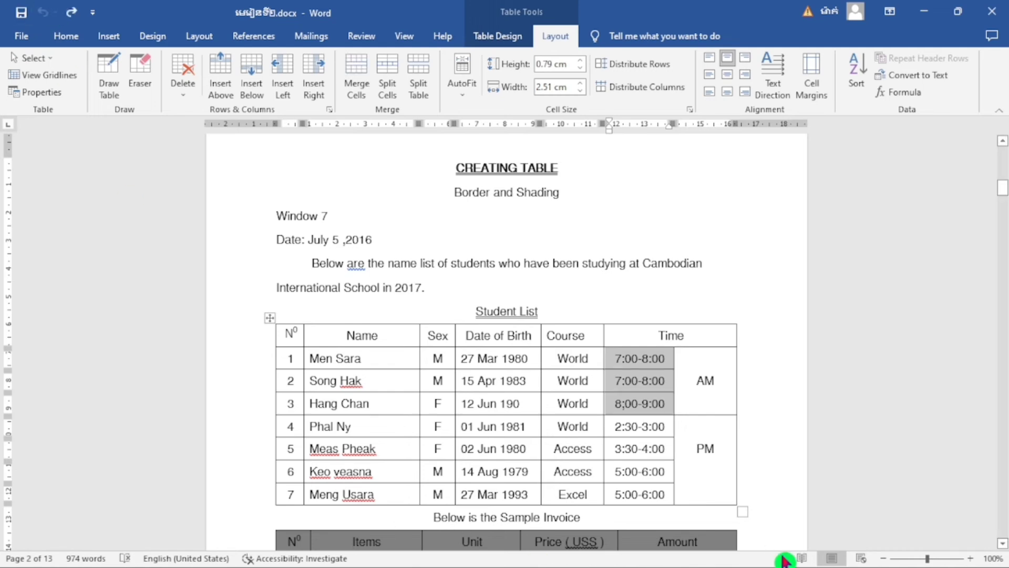
left_click(587, 358)
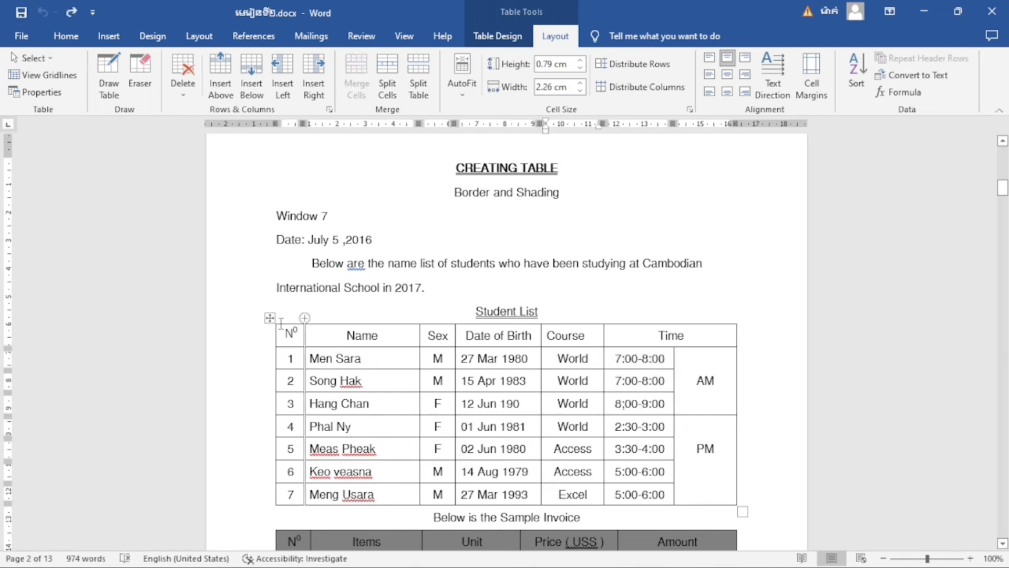
Shade the header row of the Student List table, from N⁰ to Time, with the standard Light Green colour.
mouse_move(289, 333)
left_mouse_down()
mouse_move(583, 359)
mouse_move(696, 338)
left_mouse_up()
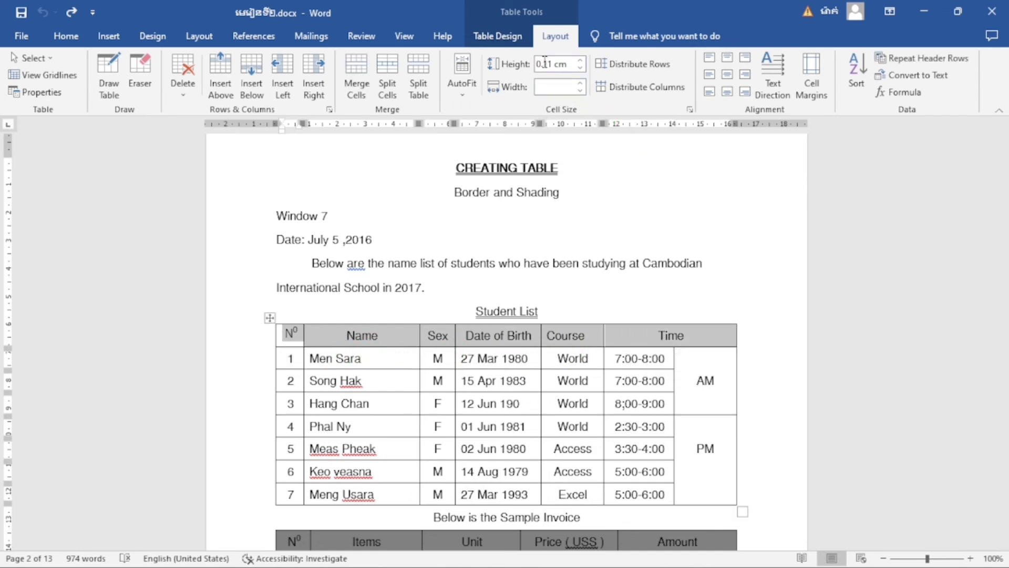
left_click(497, 45)
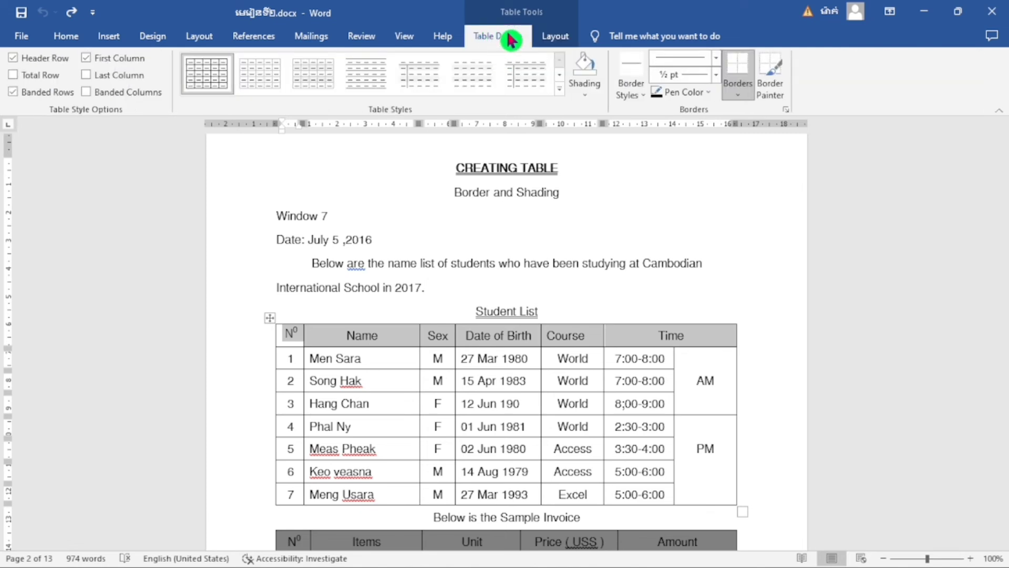
left_click(596, 104)
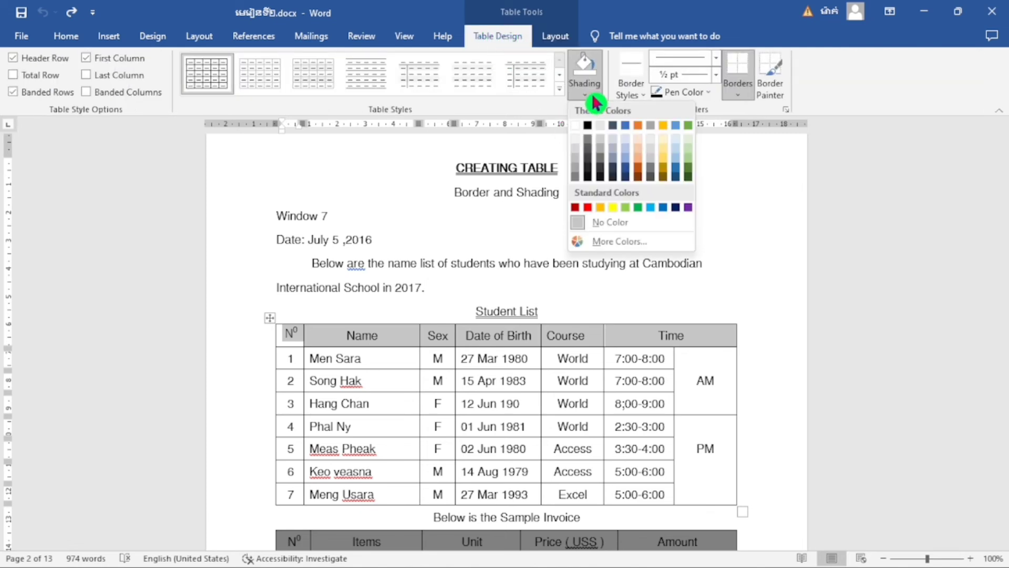
left_click(638, 208)
left_click(530, 362)
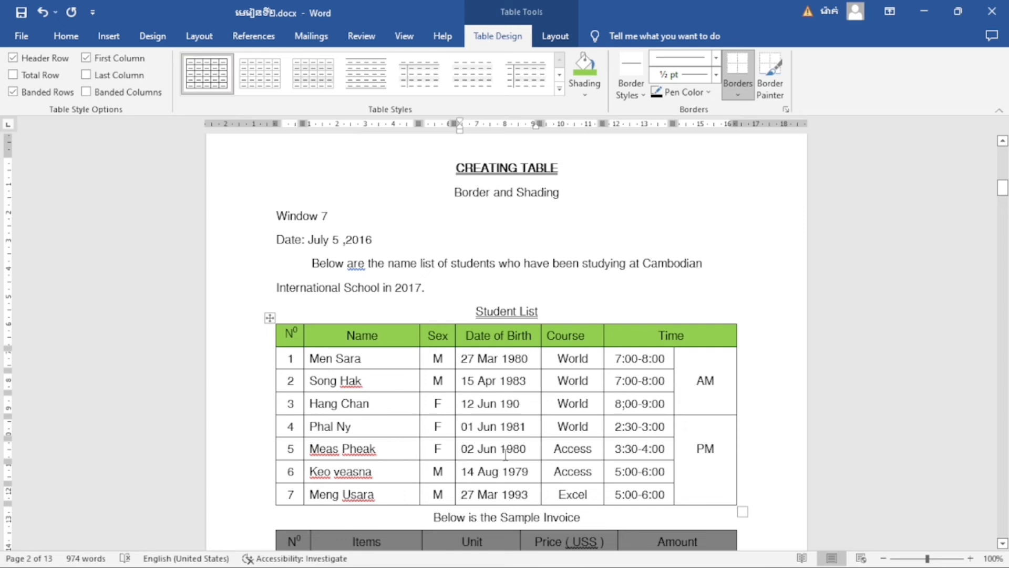
Try deleting the entire Student List table from a selection of its Course column, and undo the deletion.
scroll(519, 391, "down", 1)
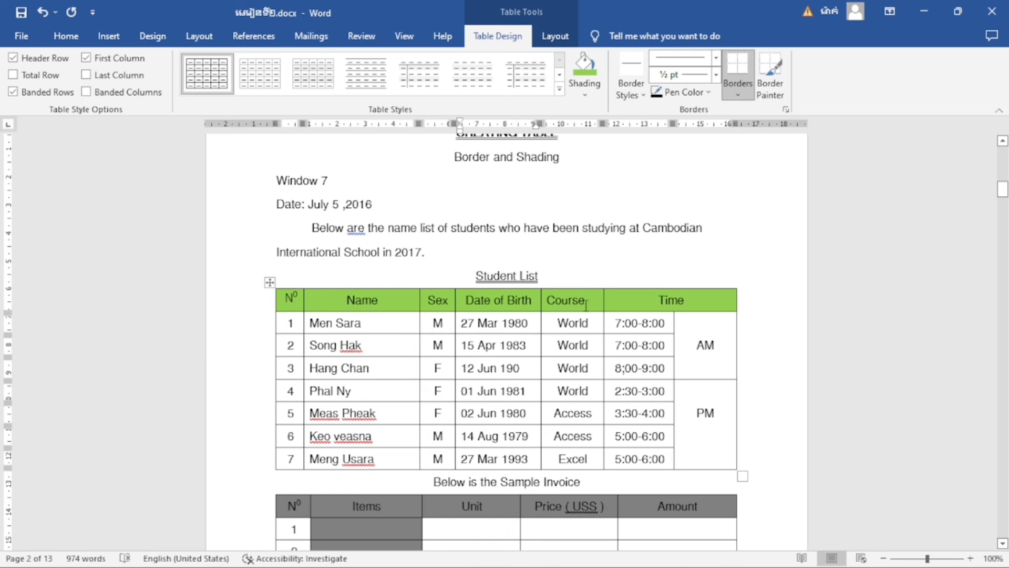
left_click_drag(586, 305, 587, 460)
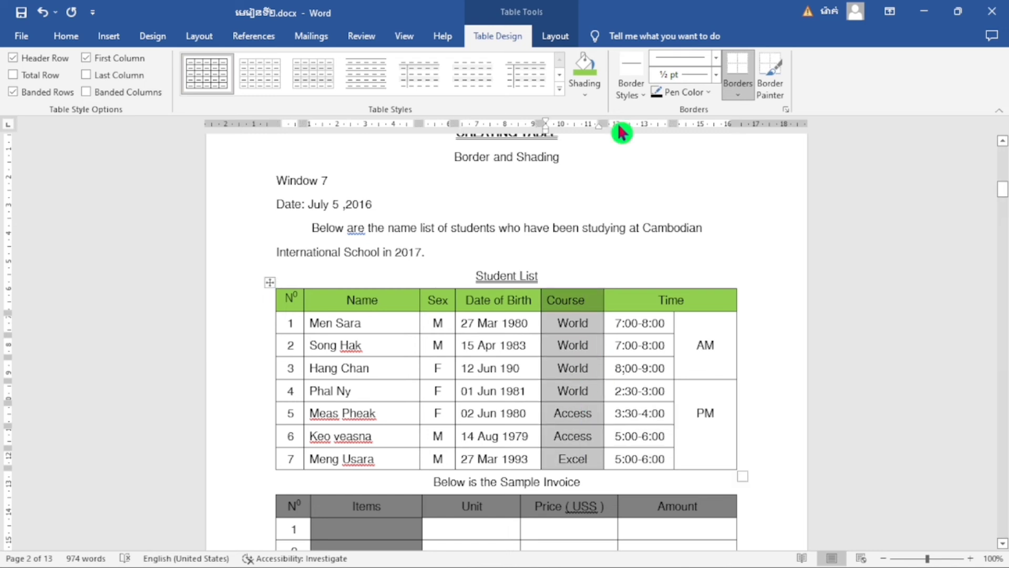
left_click(572, 38)
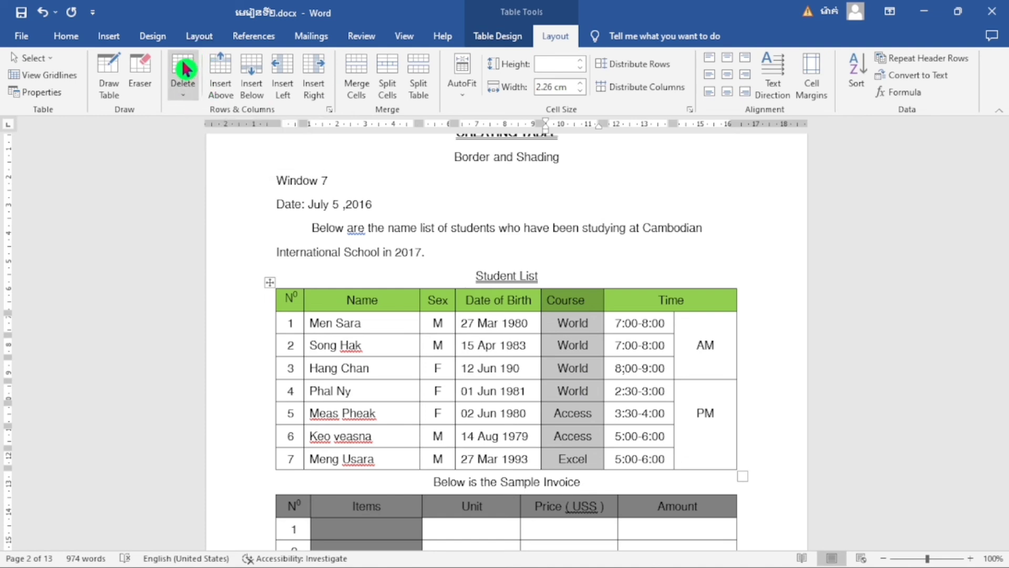
left_click(187, 97)
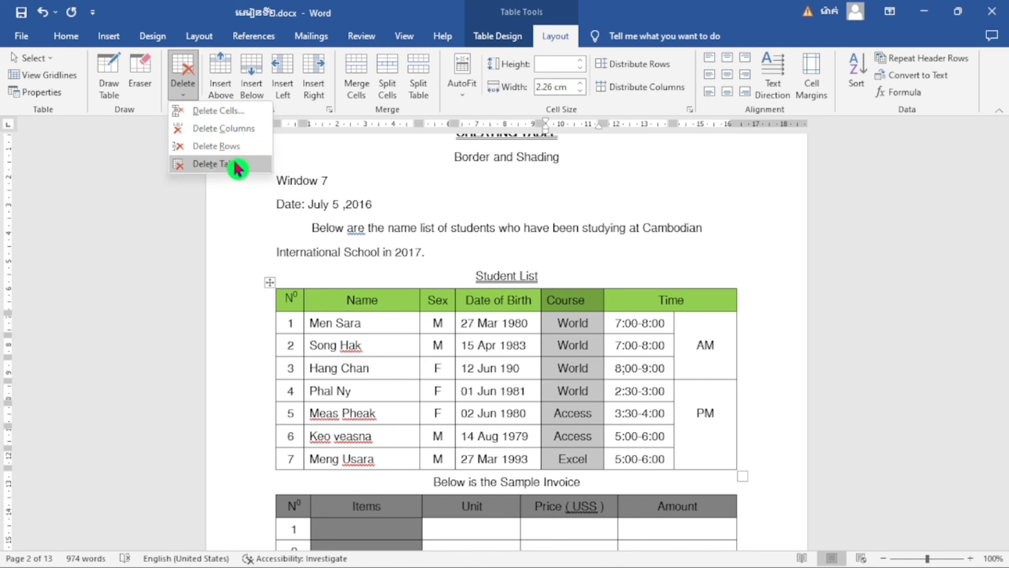
key("Escape")
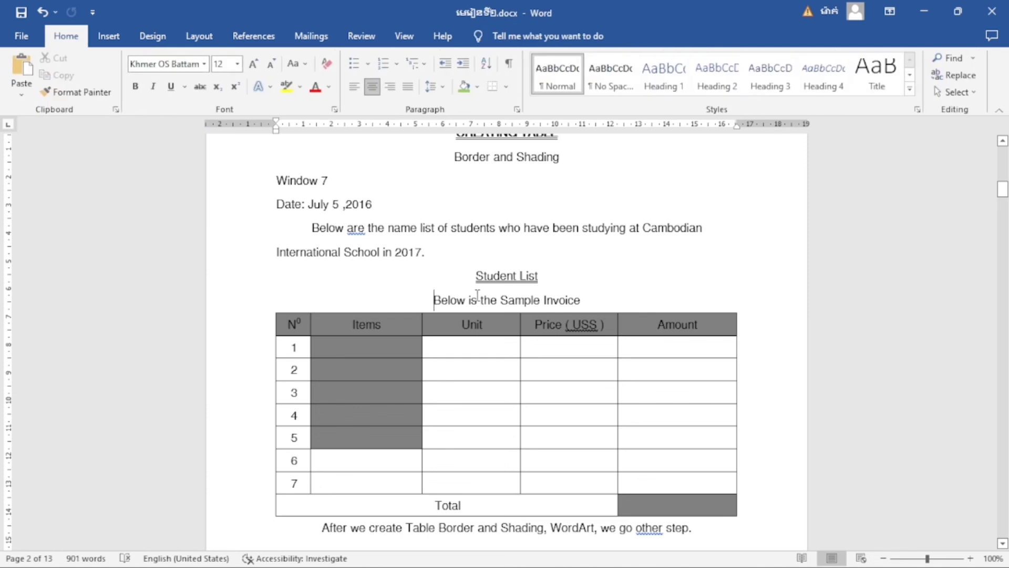
left_click(51, 17)
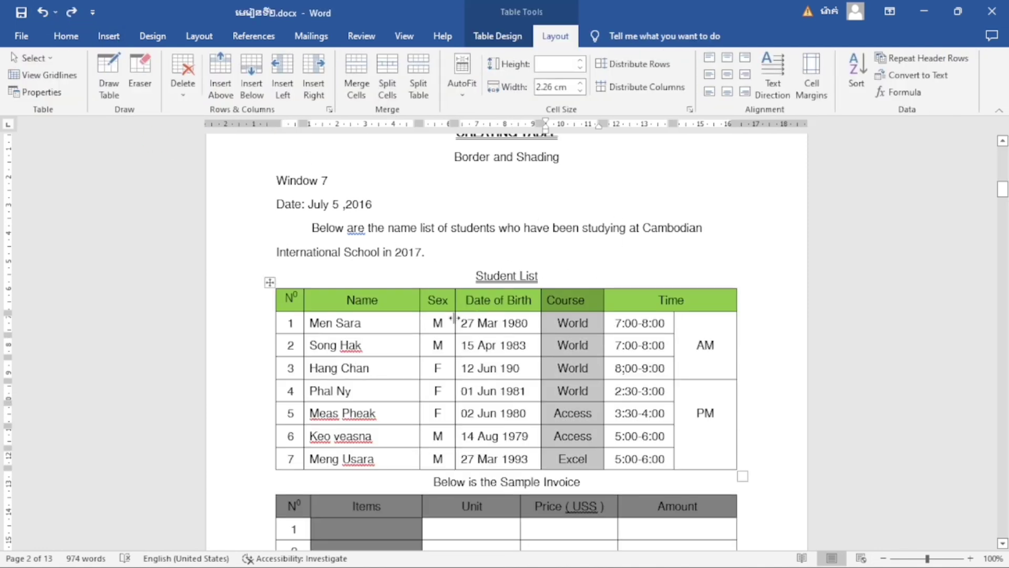
left_click(469, 386)
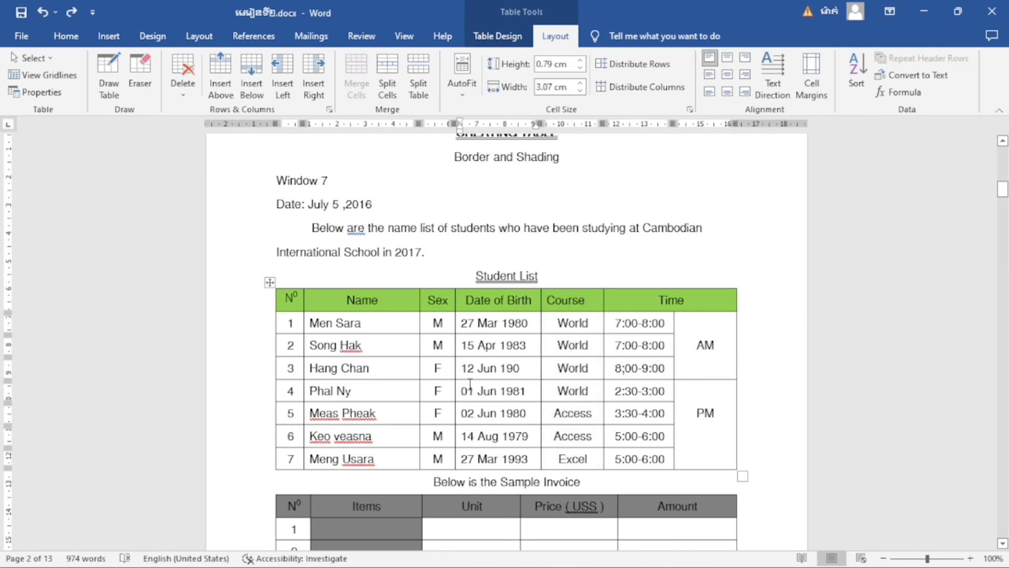
Look over the Student List and Sample Invoice tables on the Creating Table page.
scroll(469, 385, "down", 10)
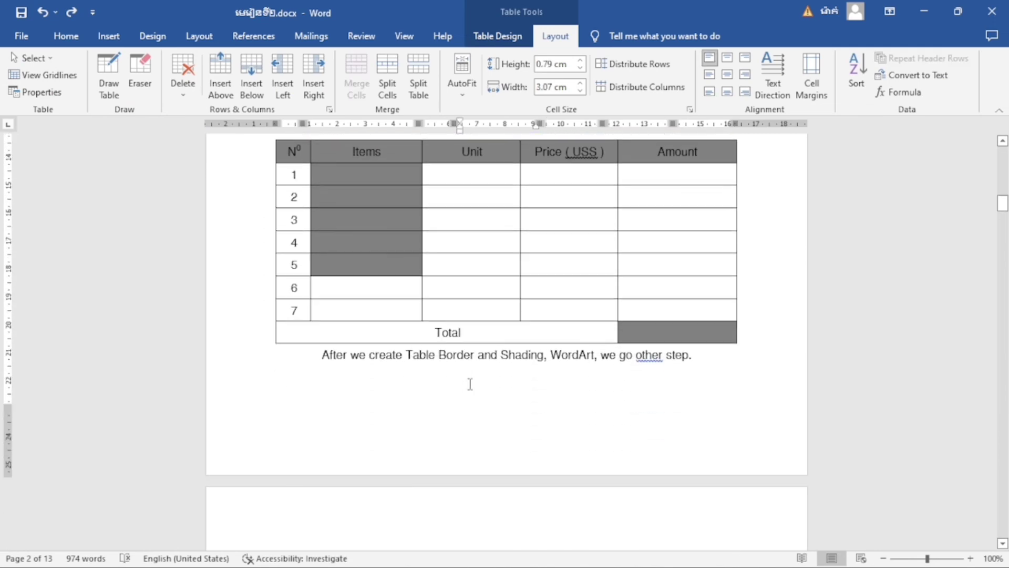
scroll(470, 384, "up", 13)
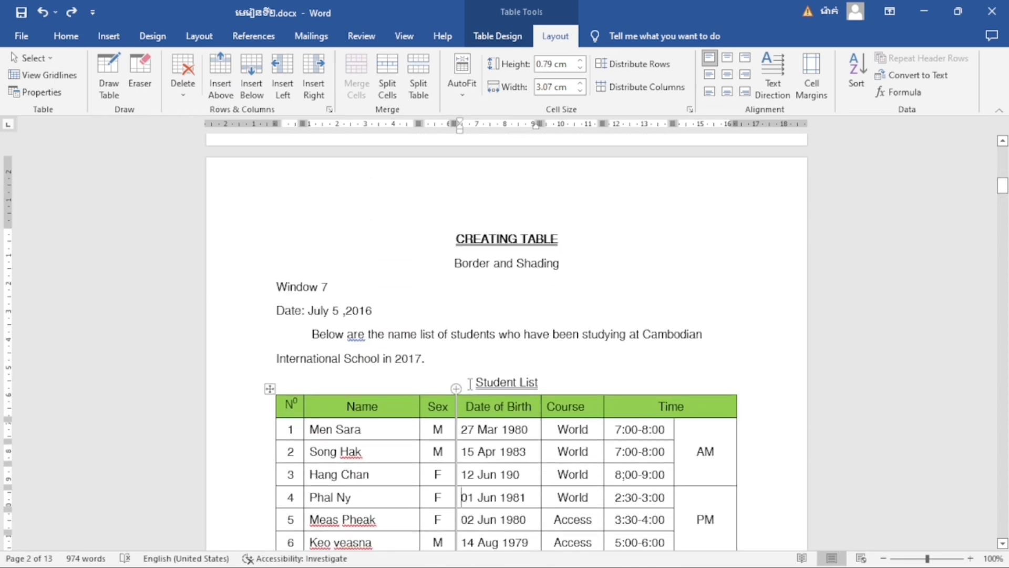
scroll(470, 382, "up", 2)
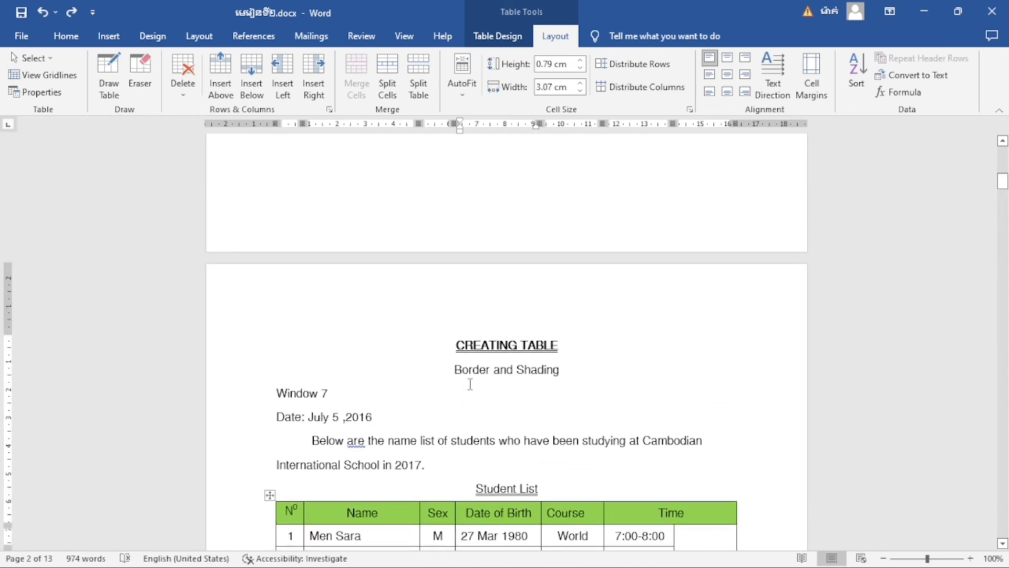
scroll(470, 383, "down", 2)
scroll(470, 384, "up", 3)
scroll(470, 384, "down", 7)
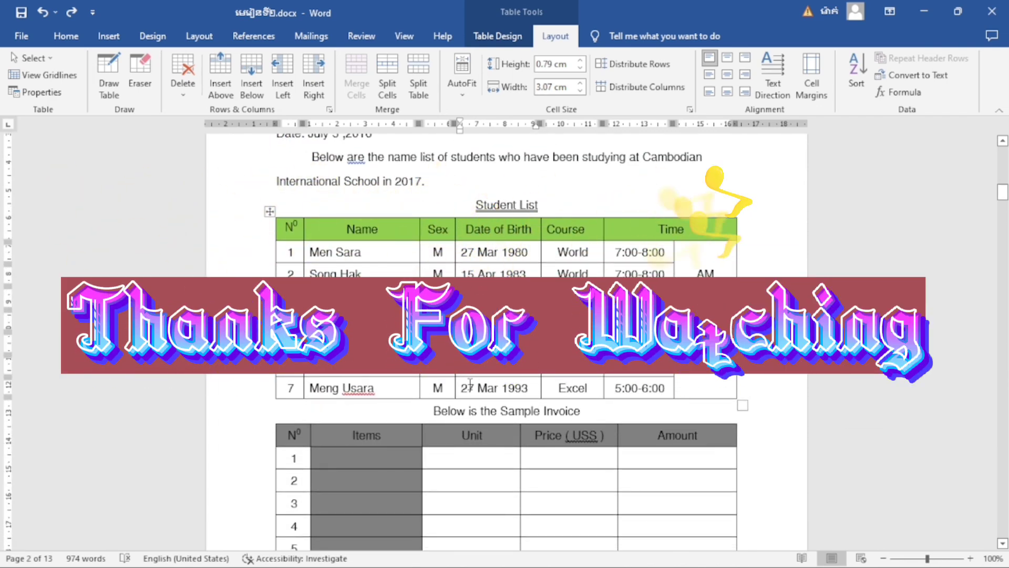
scroll(470, 382, "up", 1)
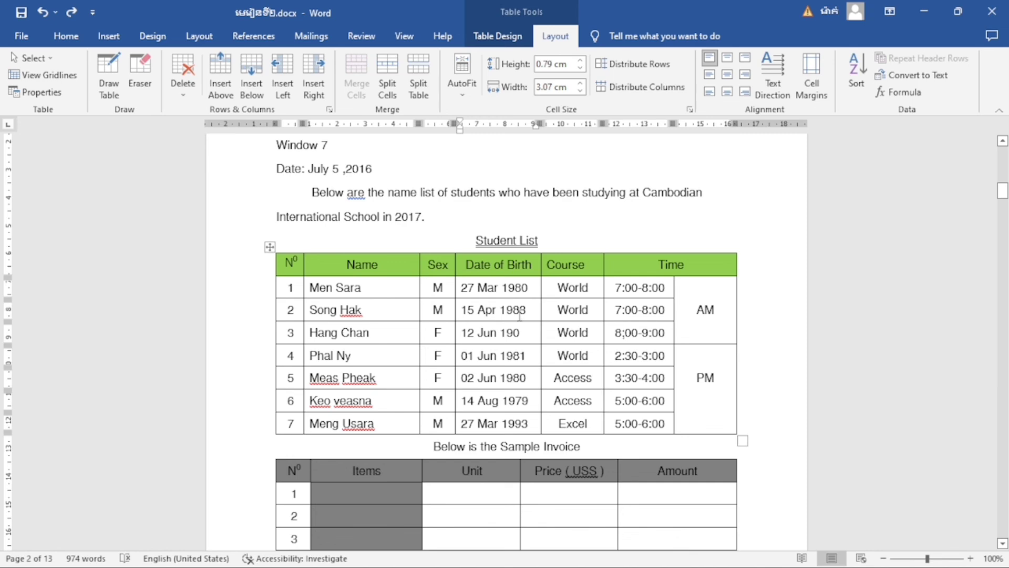
scroll(519, 314, "up", 3)
scroll(520, 316, "down", 2)
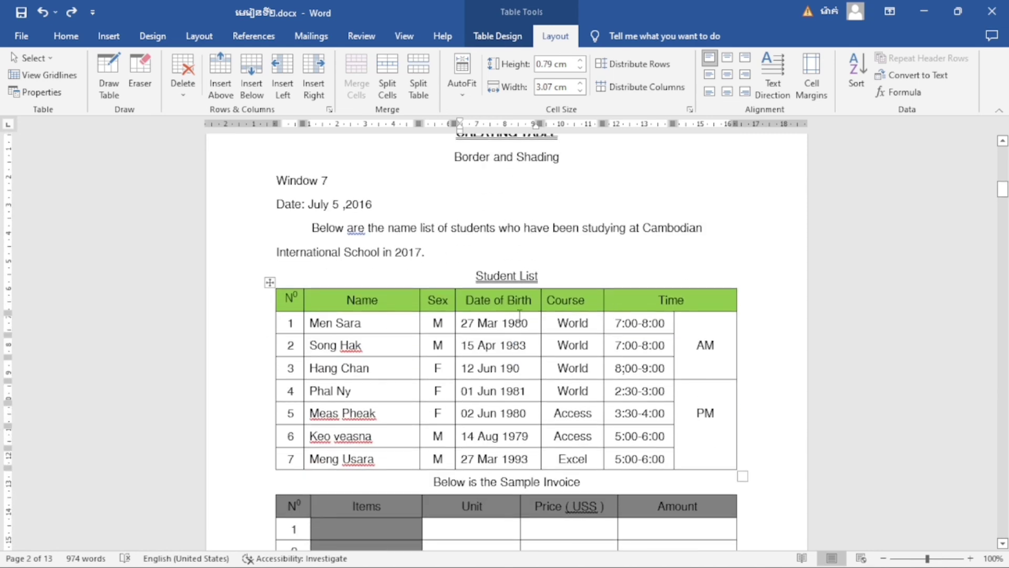
scroll(520, 316, "up", 3)
scroll(519, 315, "down", 2)
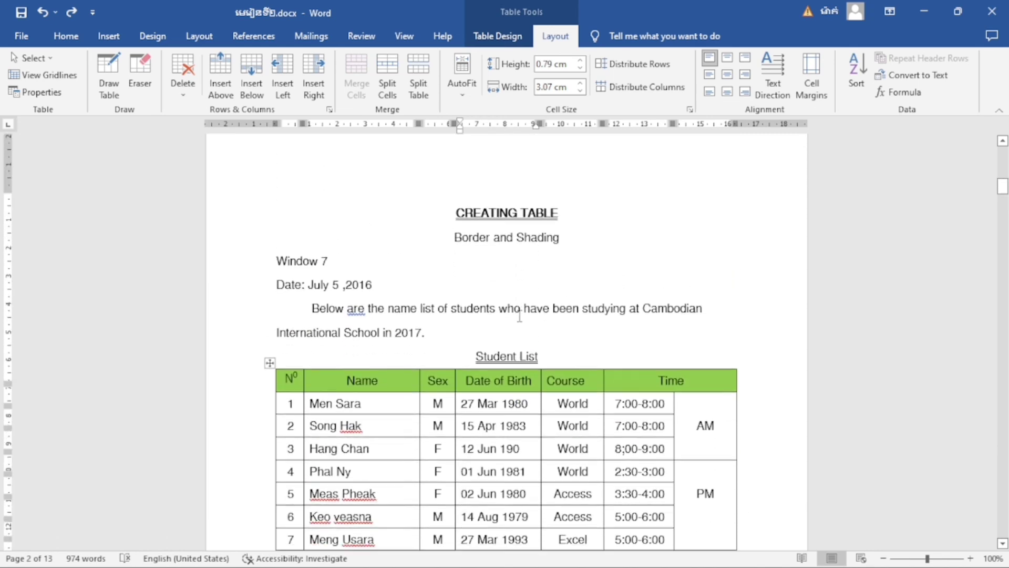
scroll(519, 316, "up", 2)
scroll(519, 316, "up", 1)
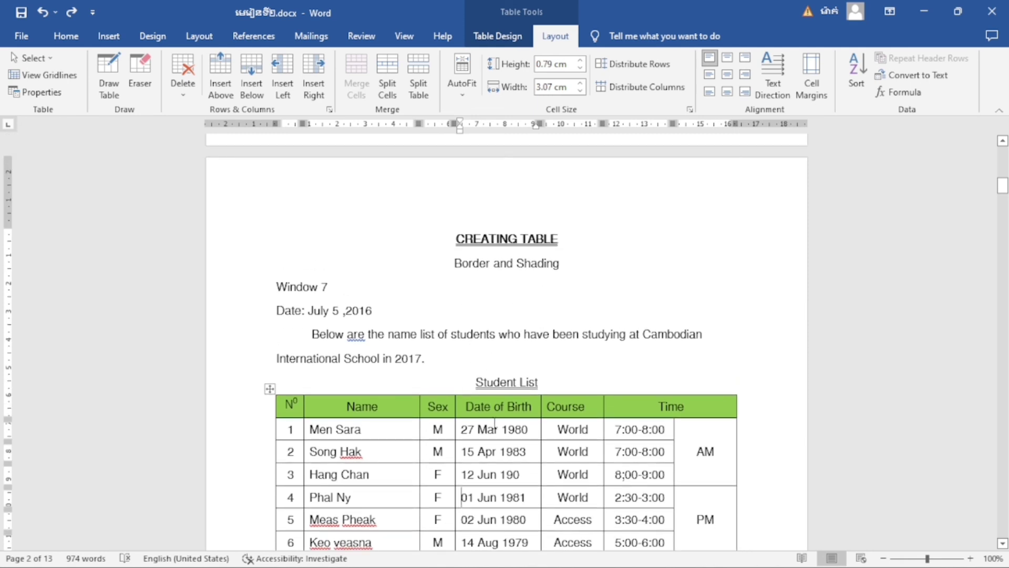
scroll(494, 421, "down", 5)
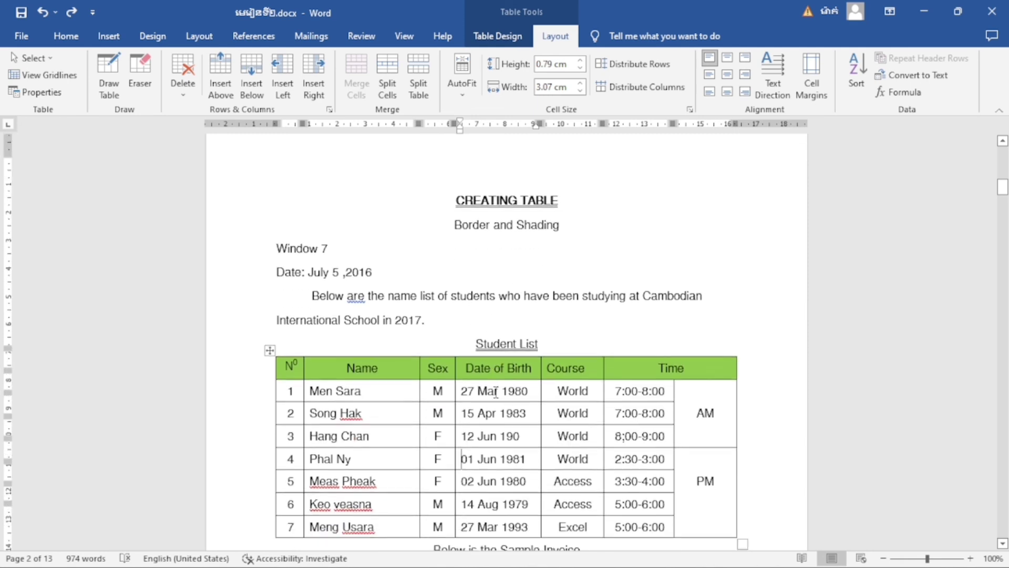